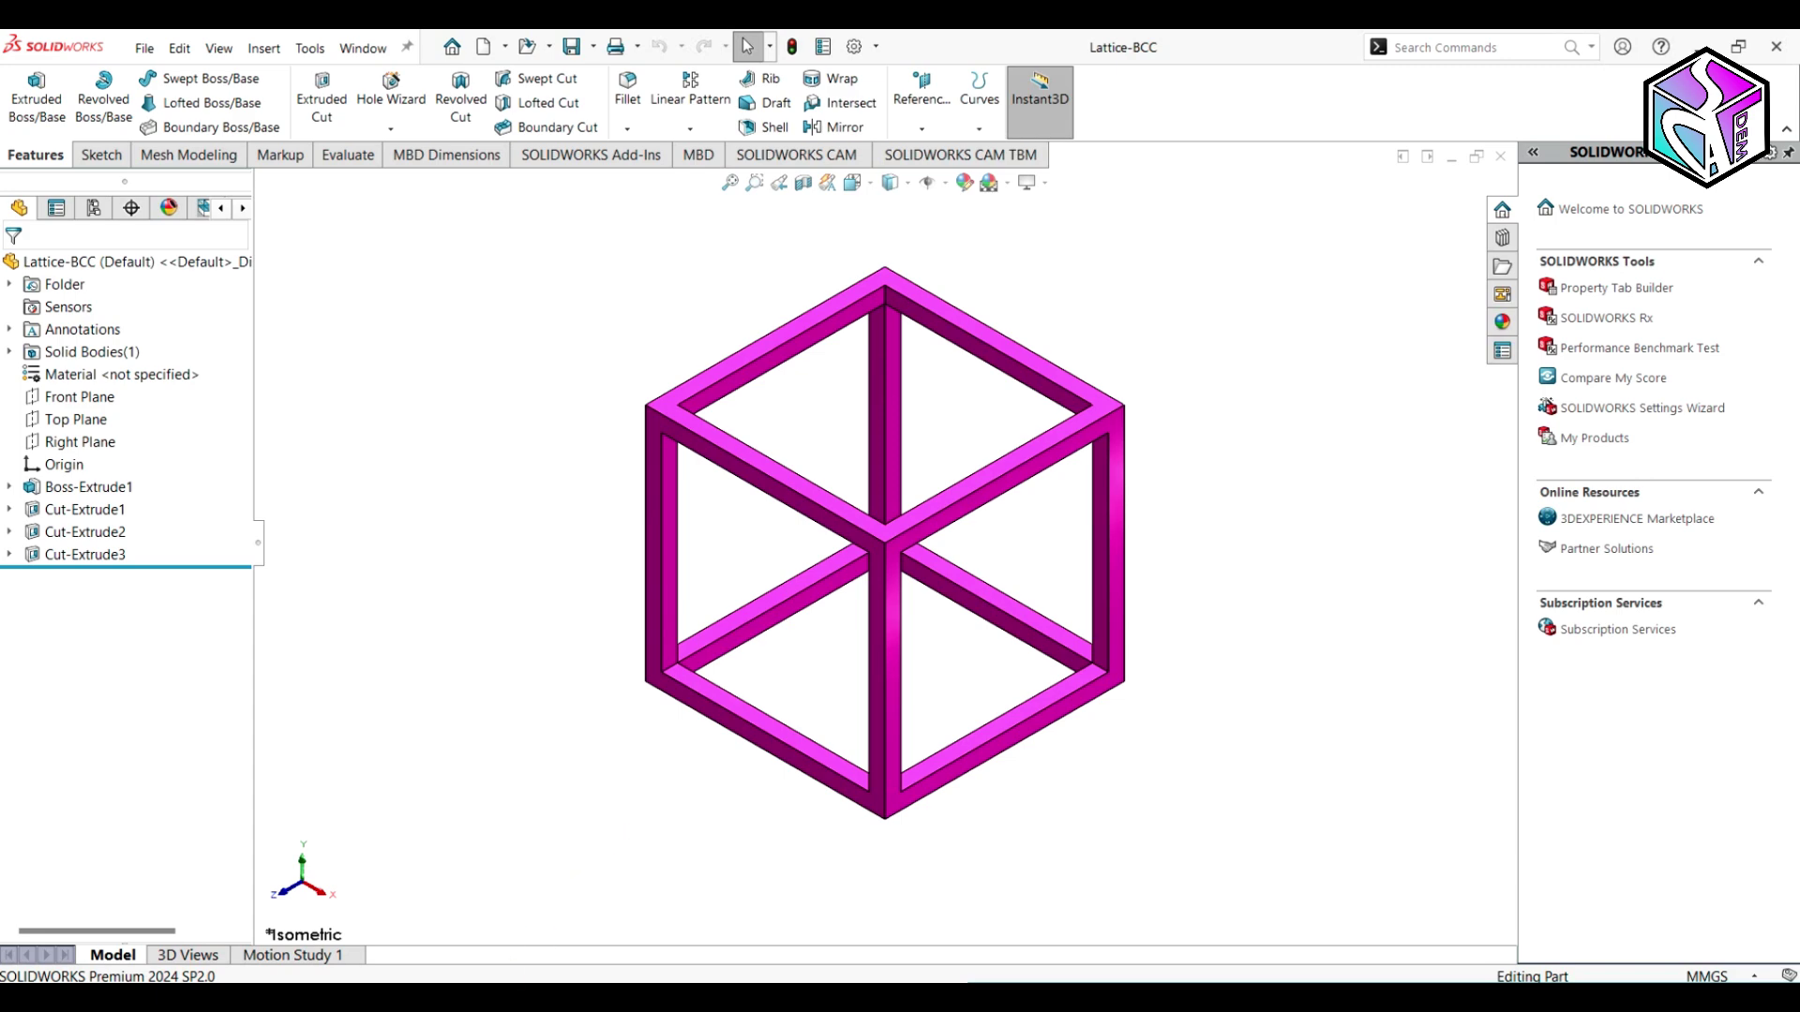
- Bring up the ISO 13314 PDF and scroll to page 10's section 4 Principle and section 5 Apparatus
{"action": "left_click", "coordinate": [504, 979]}
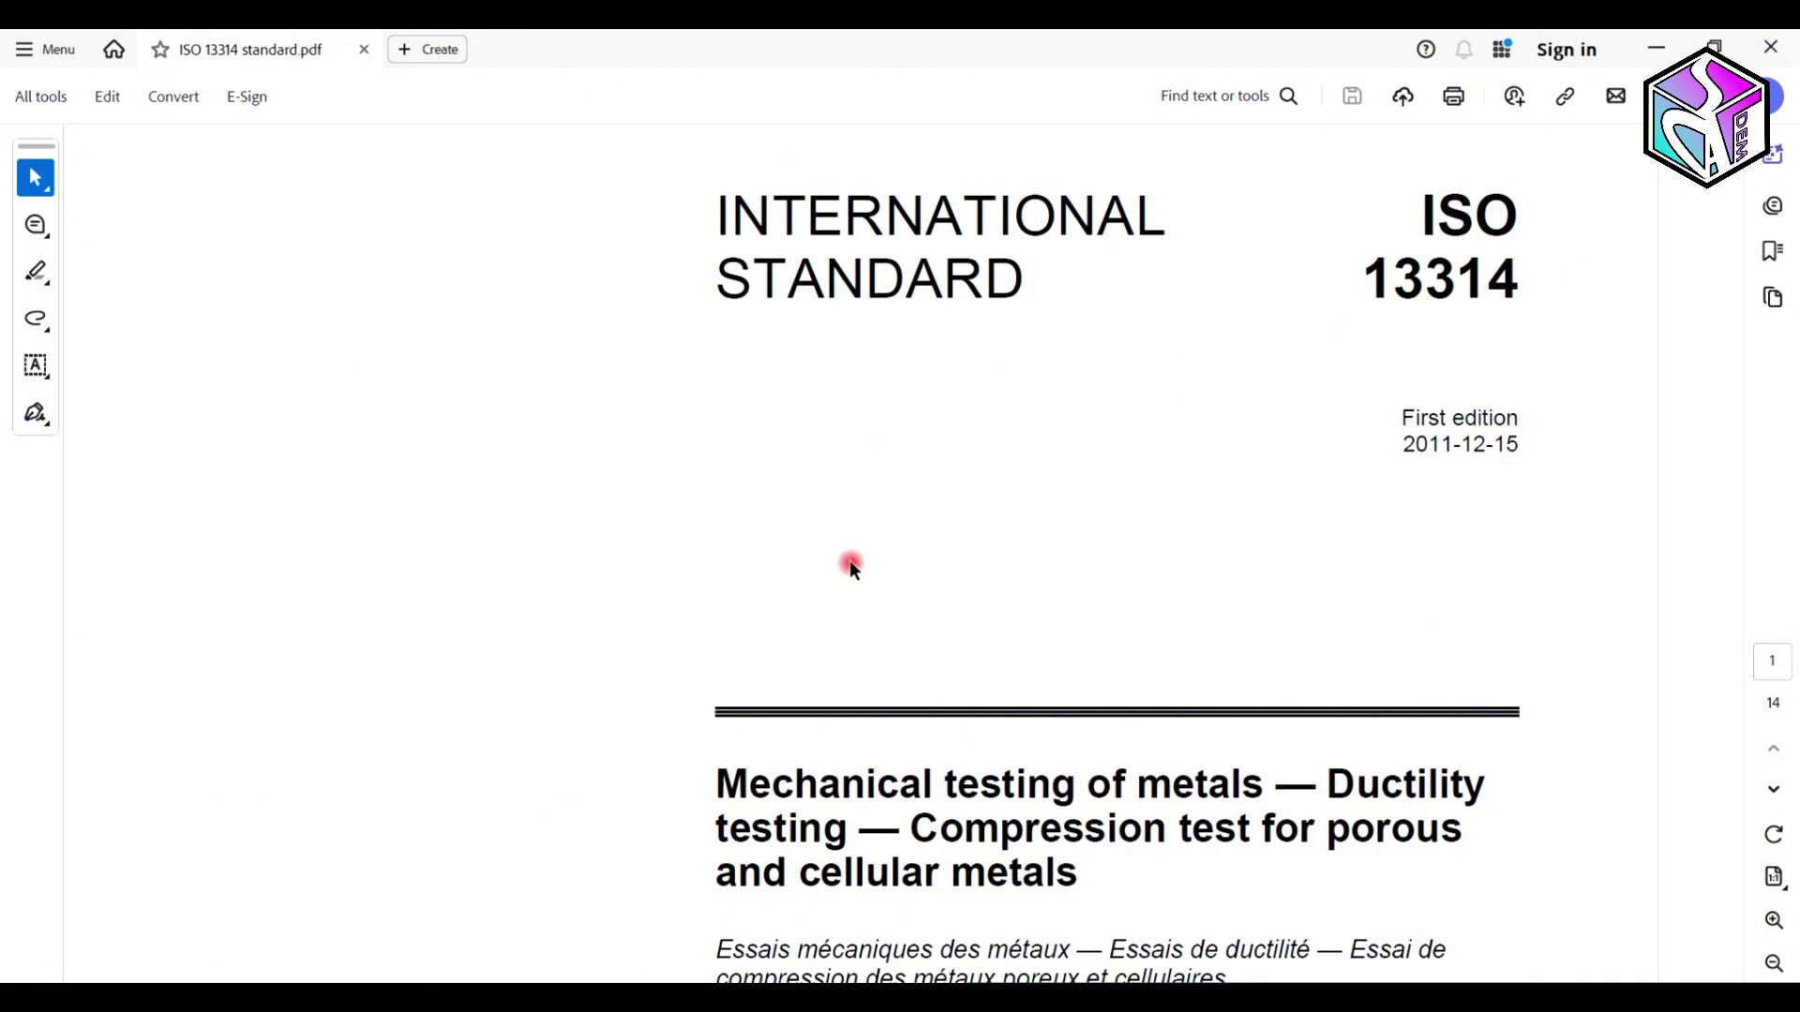
{"action": "scroll", "coordinate": [985, 710], "scroll_direction": "down", "scroll_amount": 1}
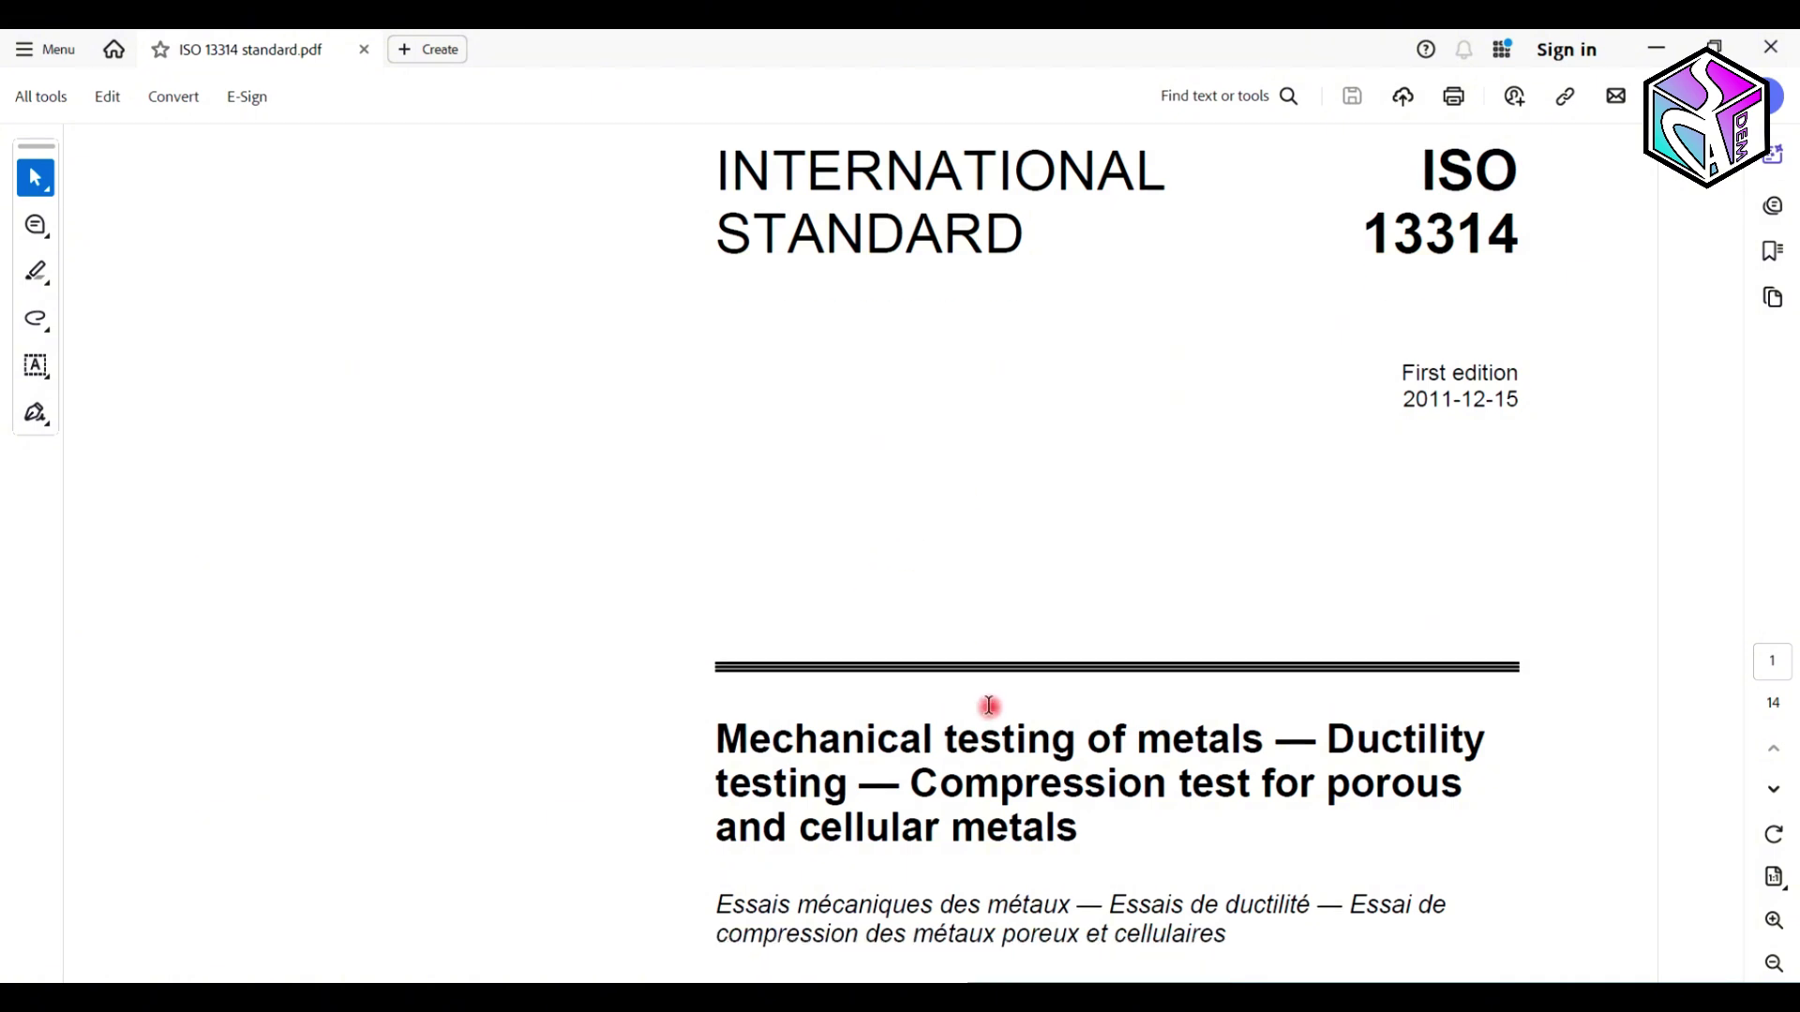
{"action": "scroll", "coordinate": [989, 705], "scroll_direction": "up", "scroll_amount": 2}
{"action": "scroll", "coordinate": [992, 704], "scroll_direction": "down", "scroll_amount": 1}
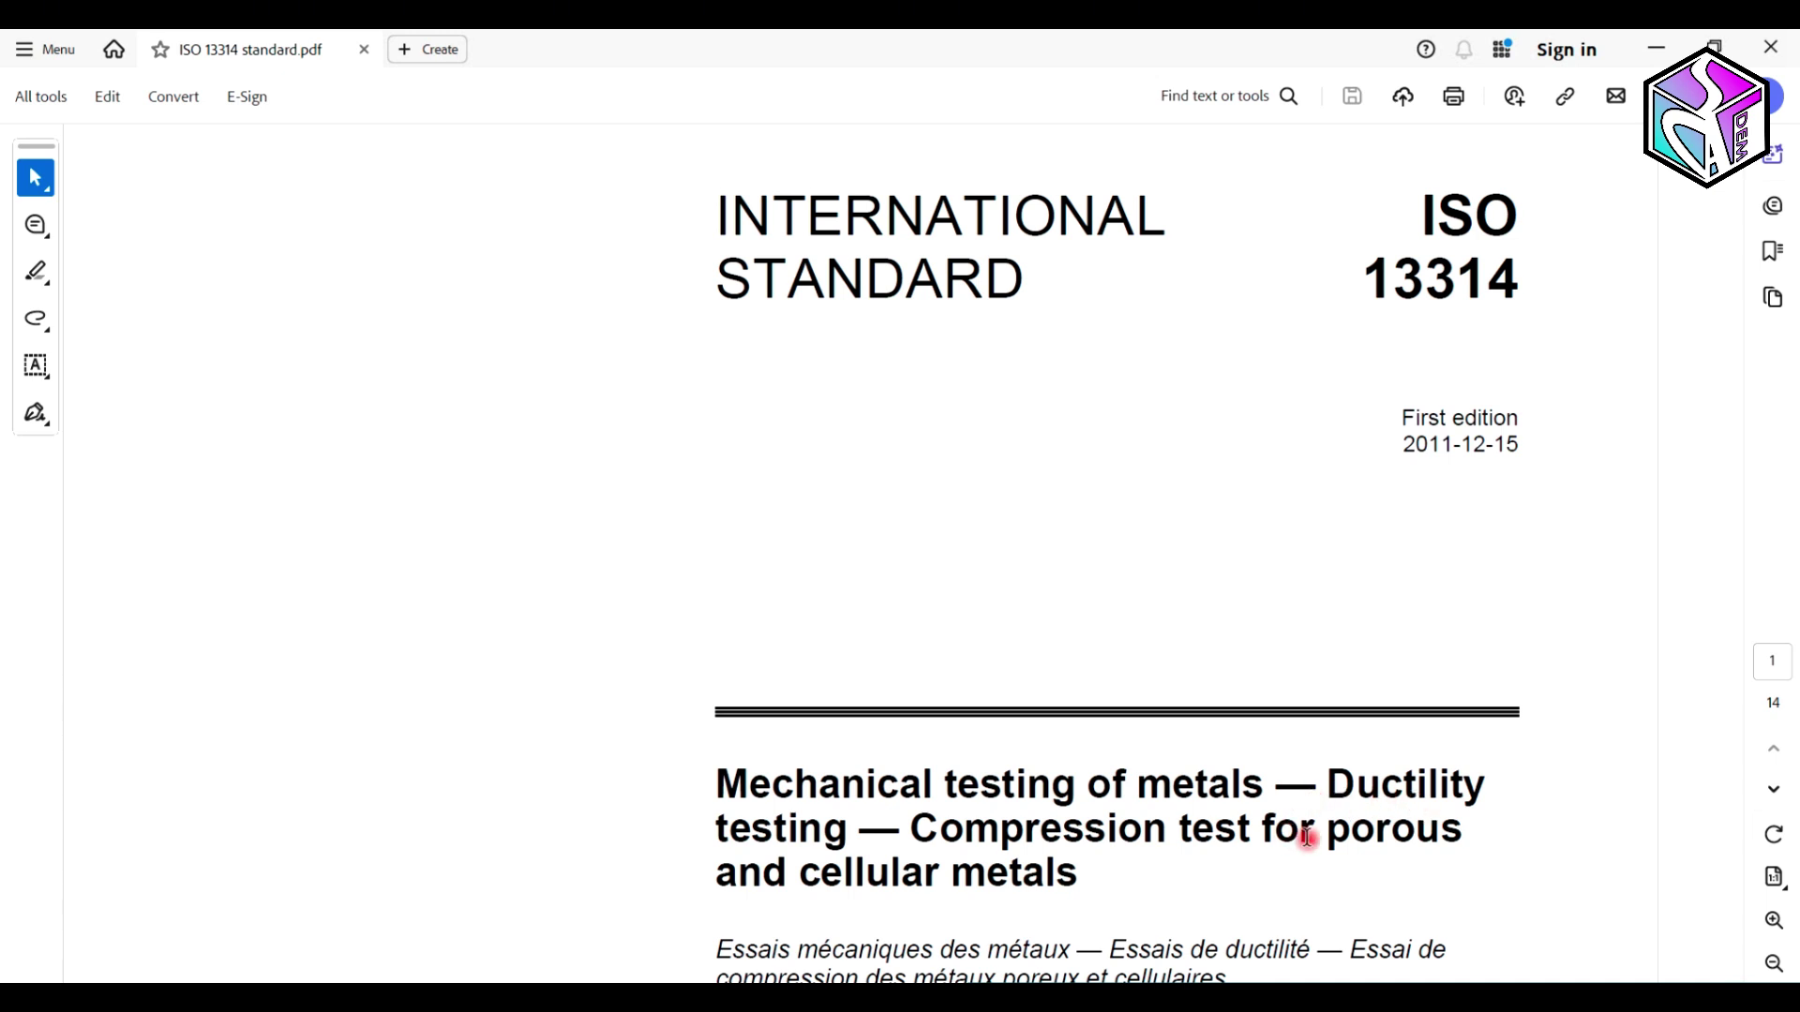
{"action": "mouse_move", "coordinate": [1008, 909]}
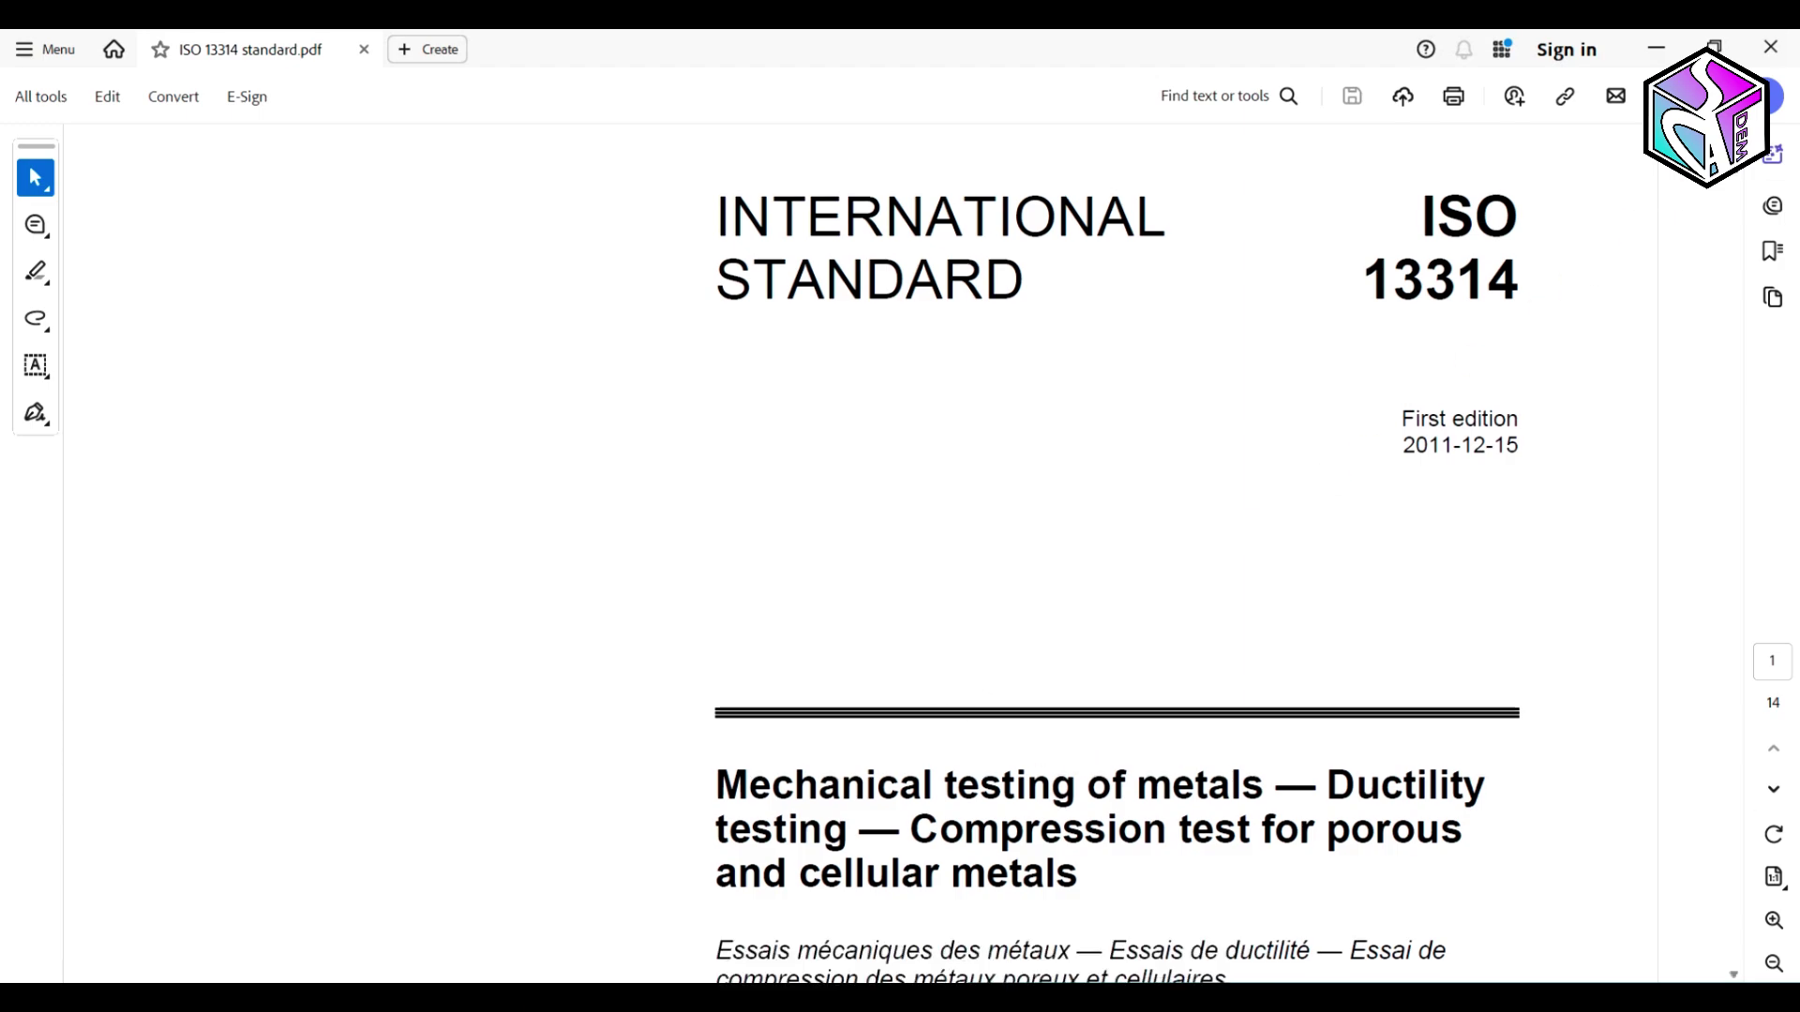
{"action": "left_click_drag", "start_coordinate": [1736, 159], "coordinate": [1744, 626]}
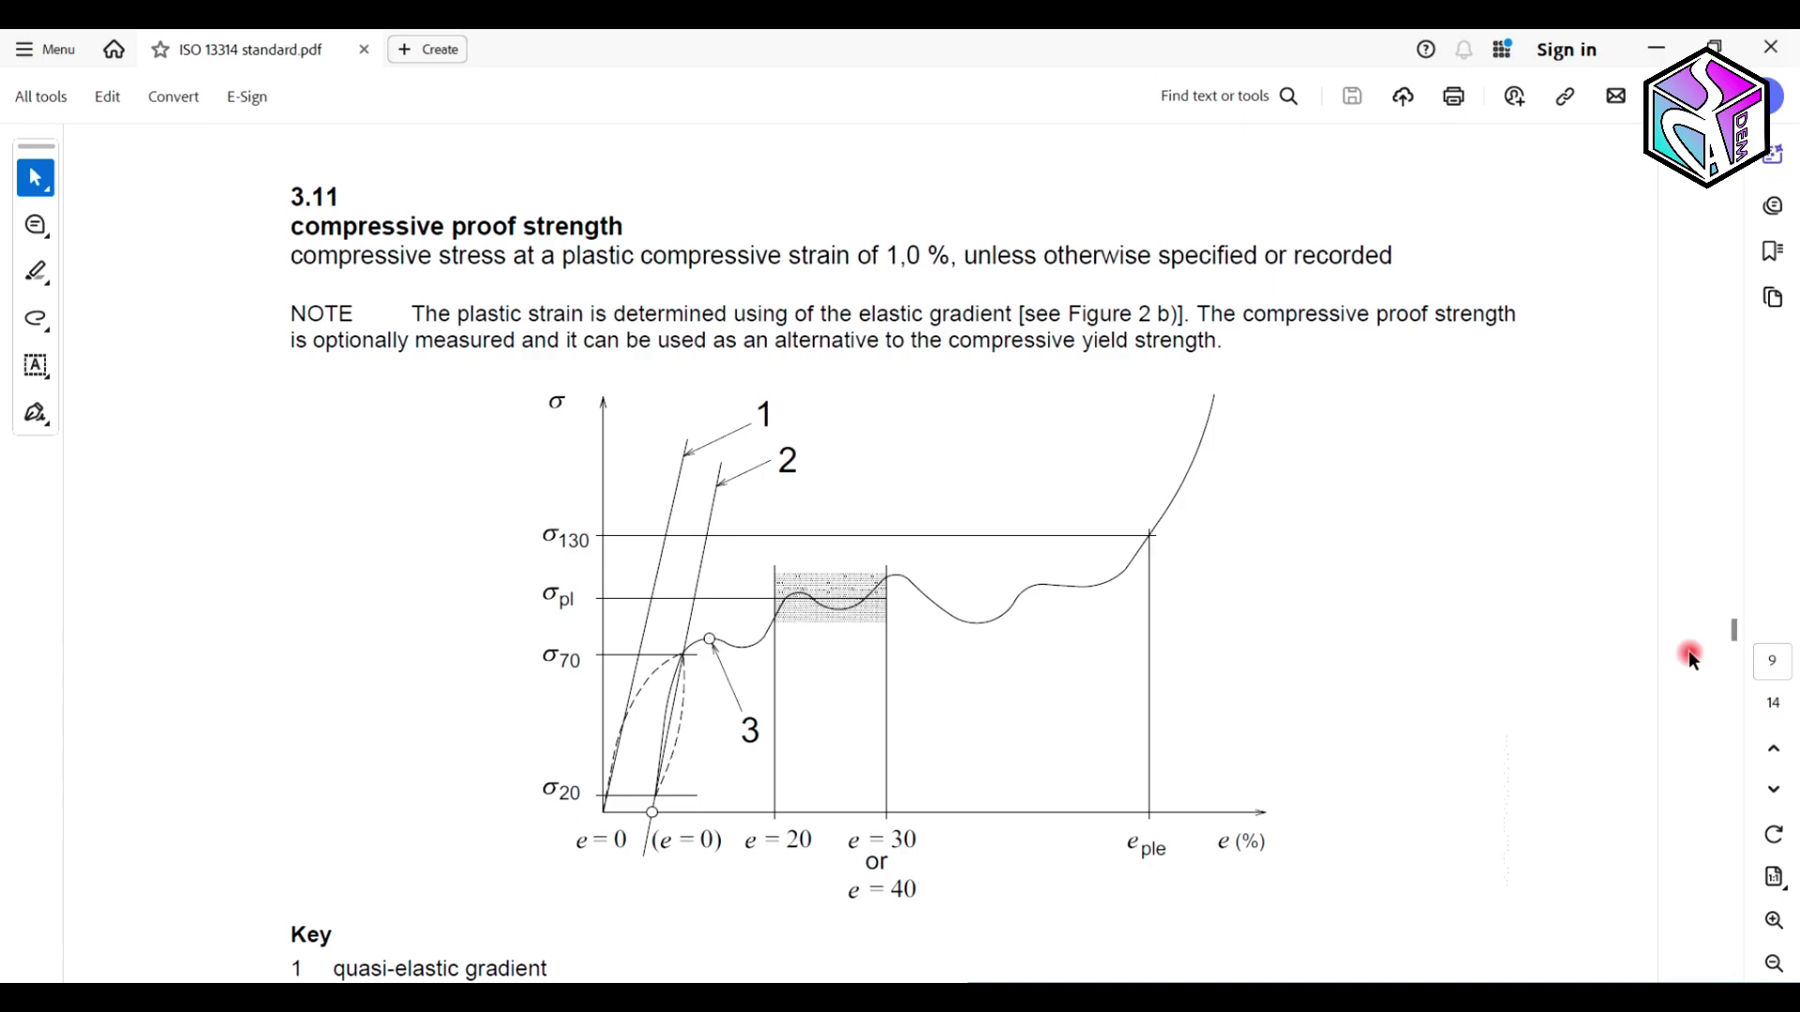
{"action": "scroll", "coordinate": [1695, 661], "scroll_direction": "down", "scroll_amount": 15}
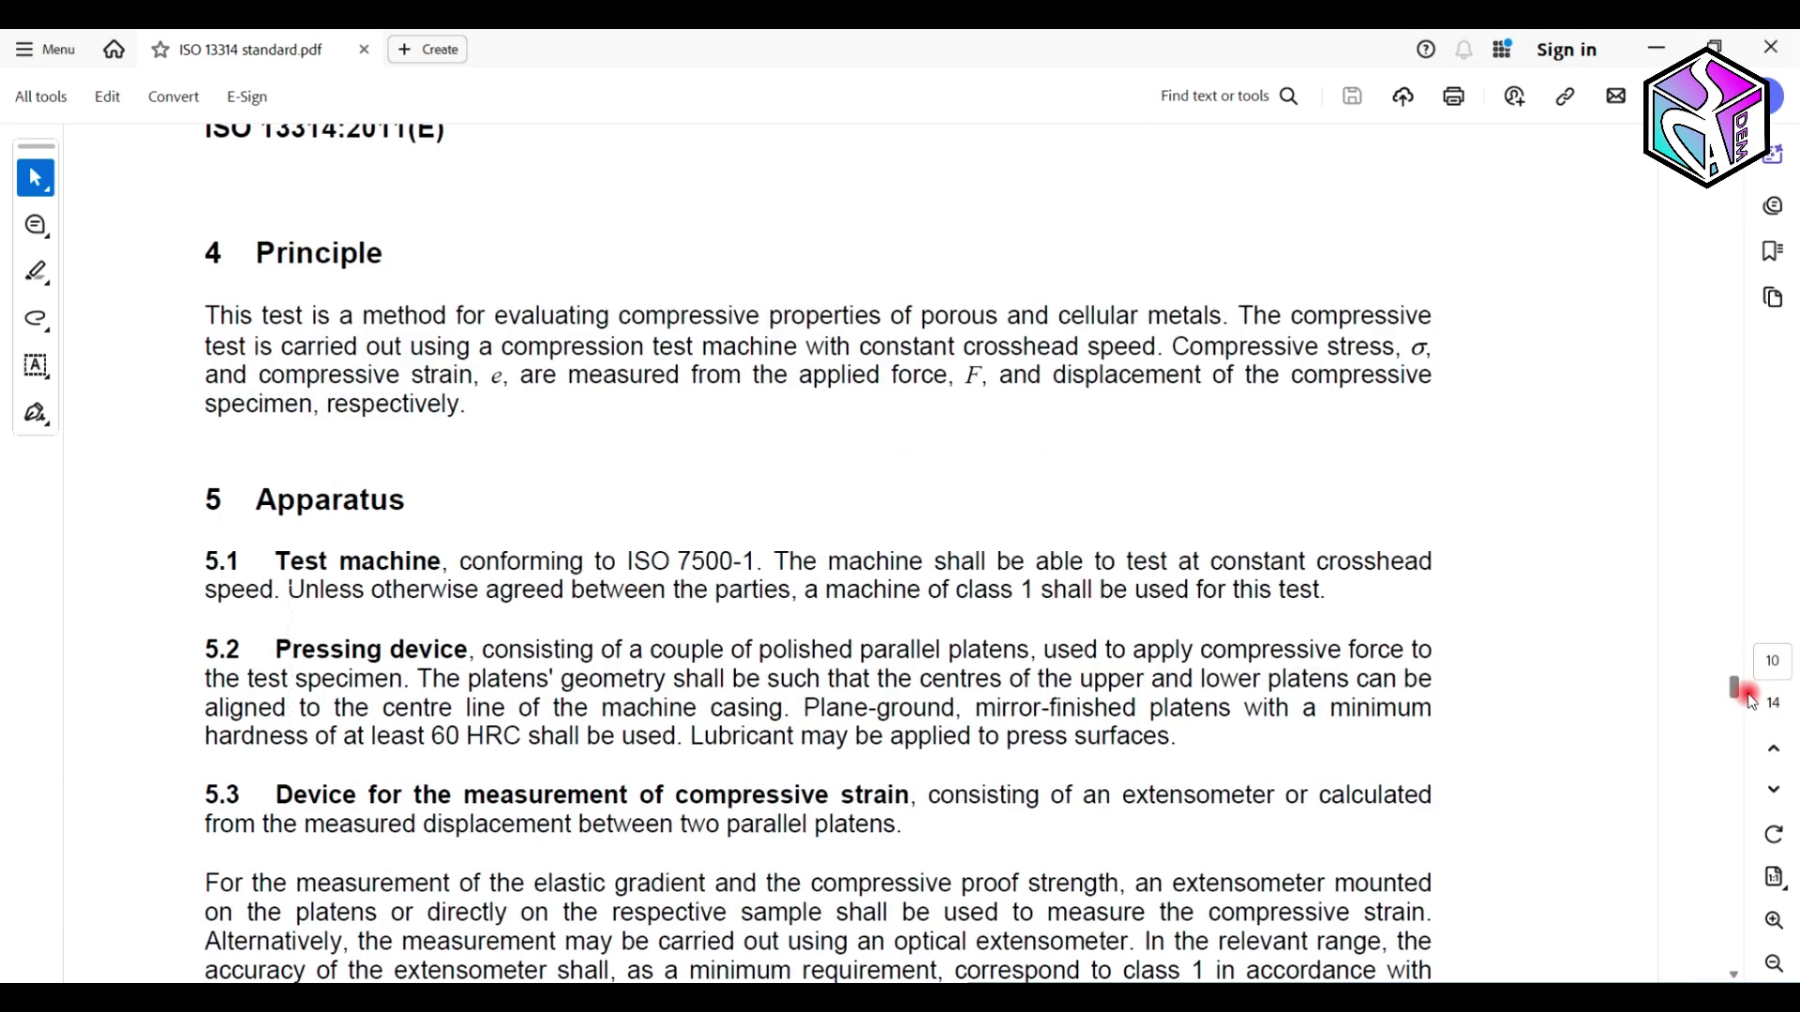
- Read the Figure 3 test-specimen schematic on page 11 and specimen-sampling sections 6.2–6.3
{"action": "left_click_drag", "start_coordinate": [1752, 701], "coordinate": [1752, 761]}
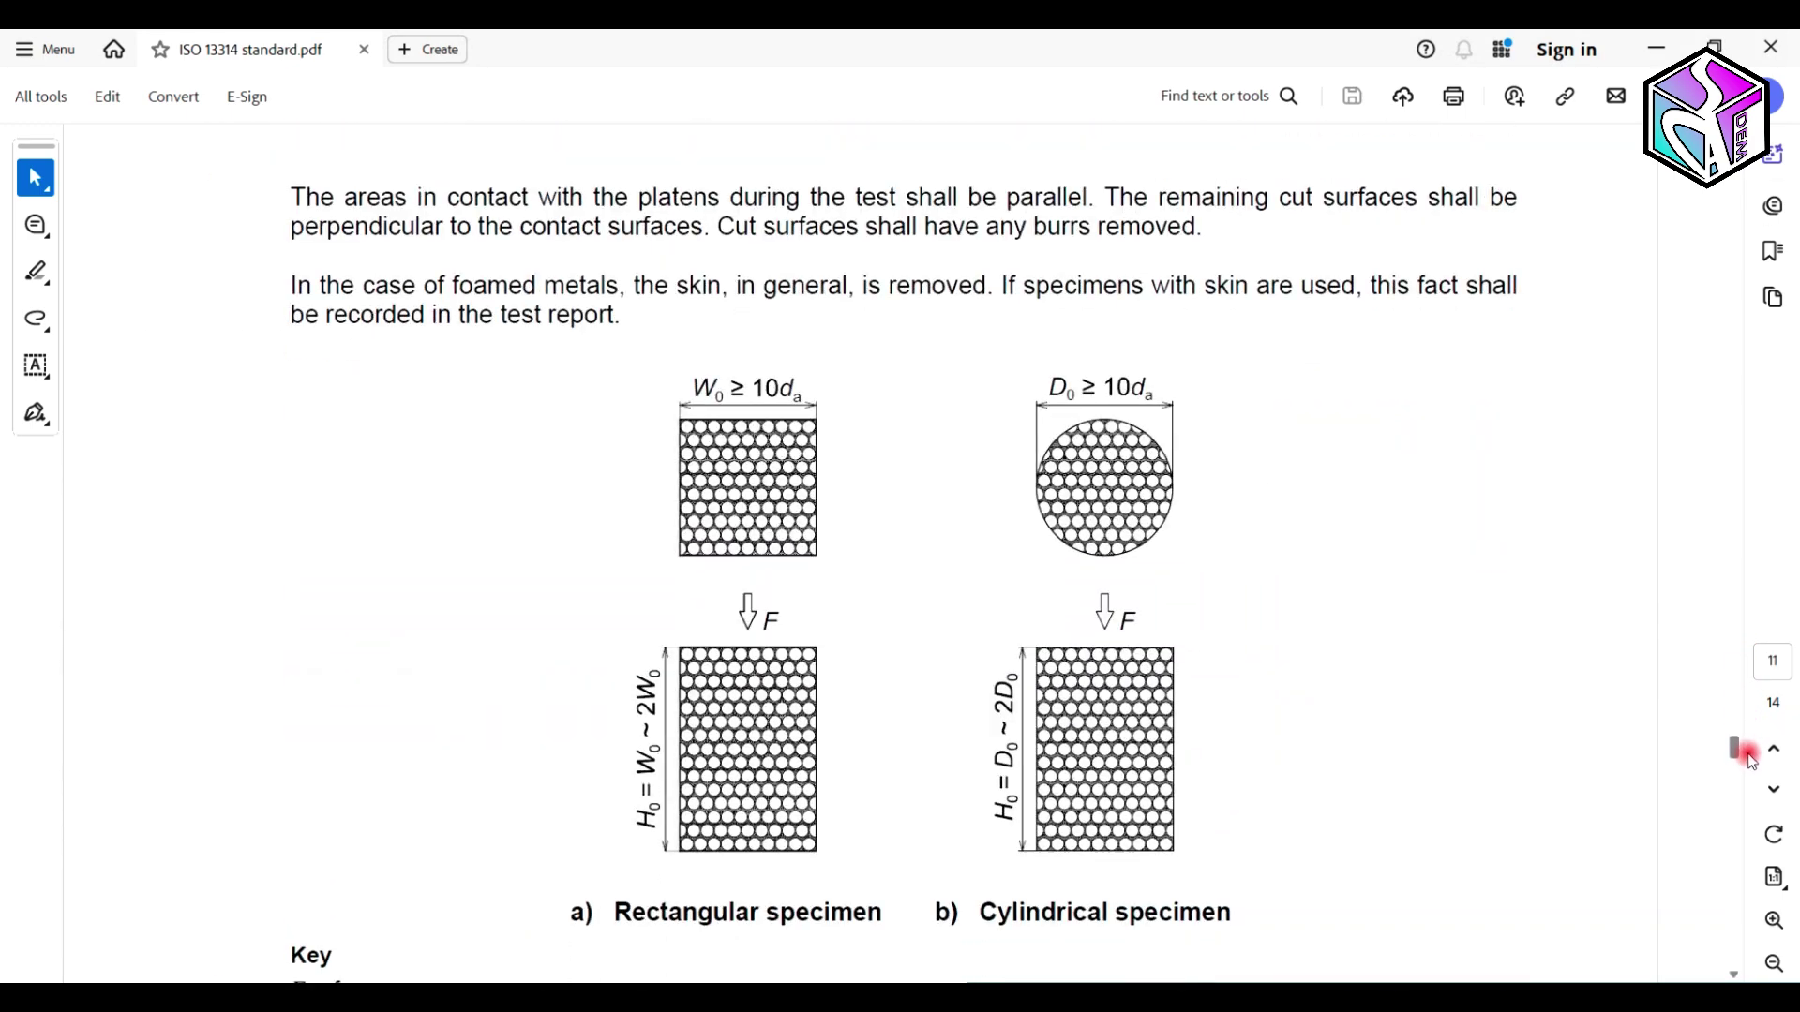
{"action": "left_click", "coordinate": [1226, 653]}
{"action": "scroll", "coordinate": [937, 694], "scroll_direction": "down", "scroll_amount": 1}
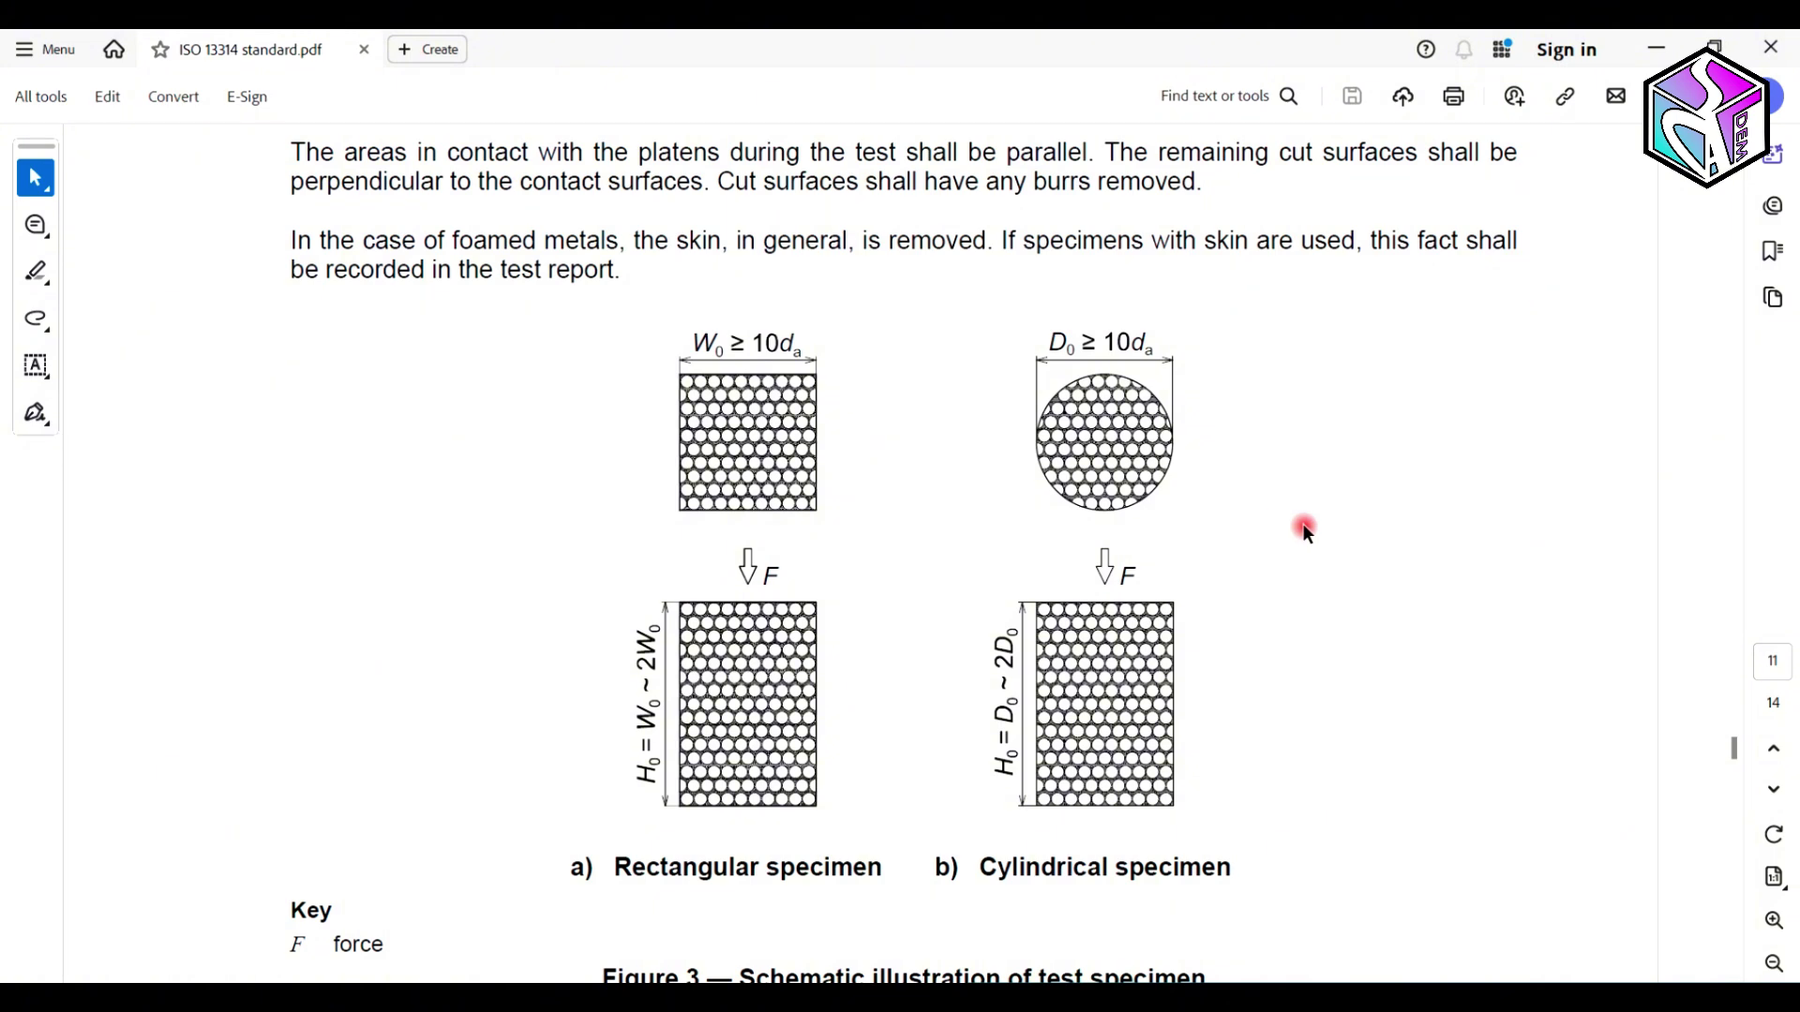
{"action": "scroll", "coordinate": [1156, 512], "scroll_direction": "up", "scroll_amount": 3}
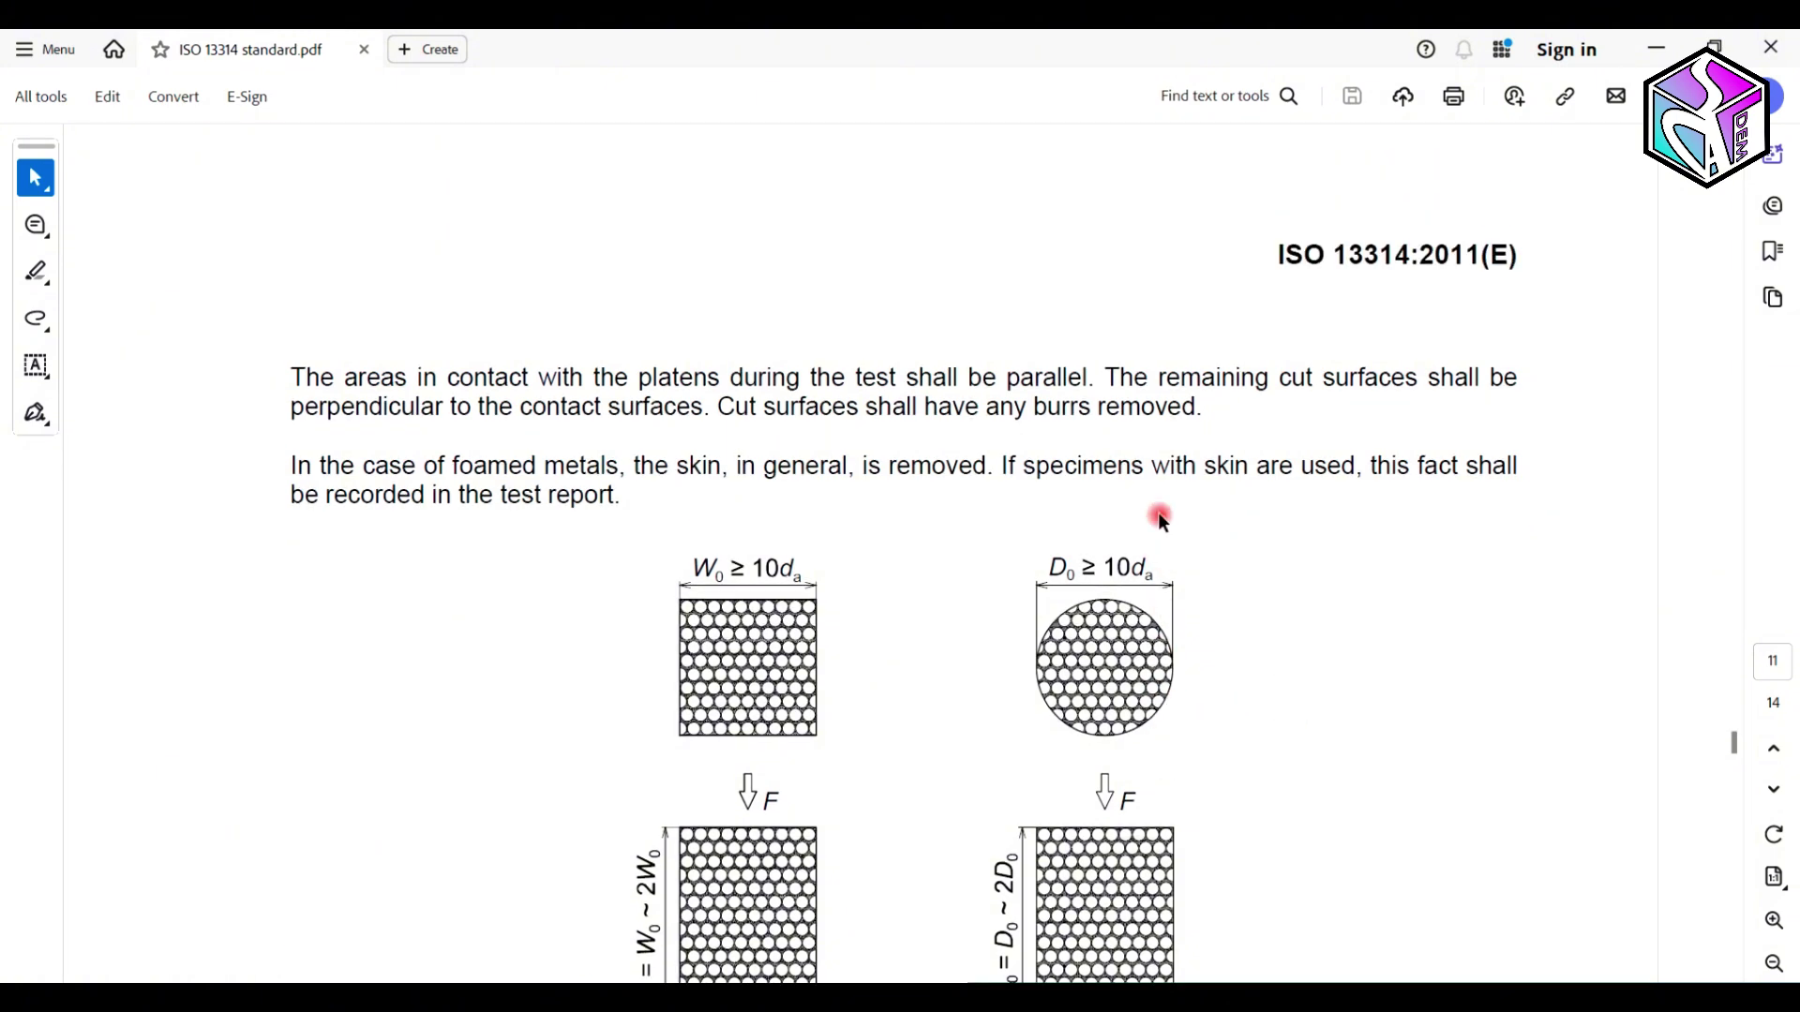
{"action": "scroll", "coordinate": [1156, 512], "scroll_direction": "up", "scroll_amount": 3}
{"action": "scroll", "coordinate": [1156, 512], "scroll_direction": "up", "scroll_amount": 6}
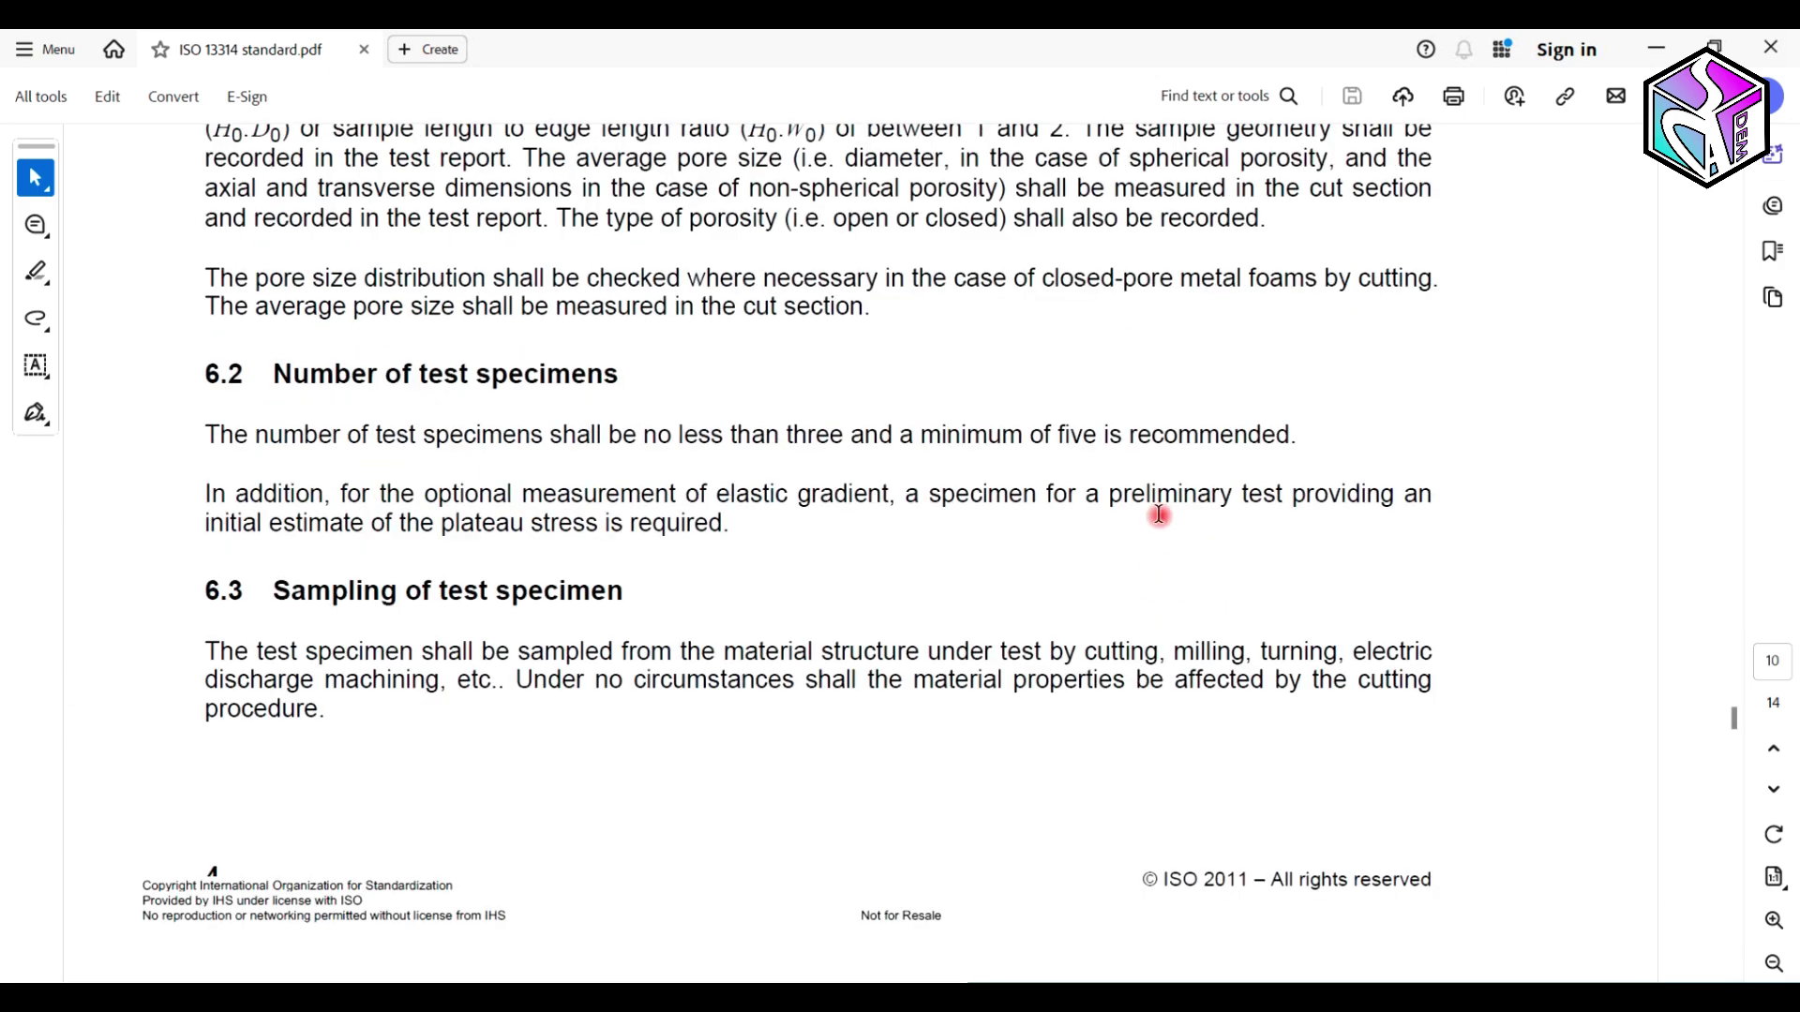
{"action": "scroll", "coordinate": [1144, 509], "scroll_direction": "down", "scroll_amount": 1}
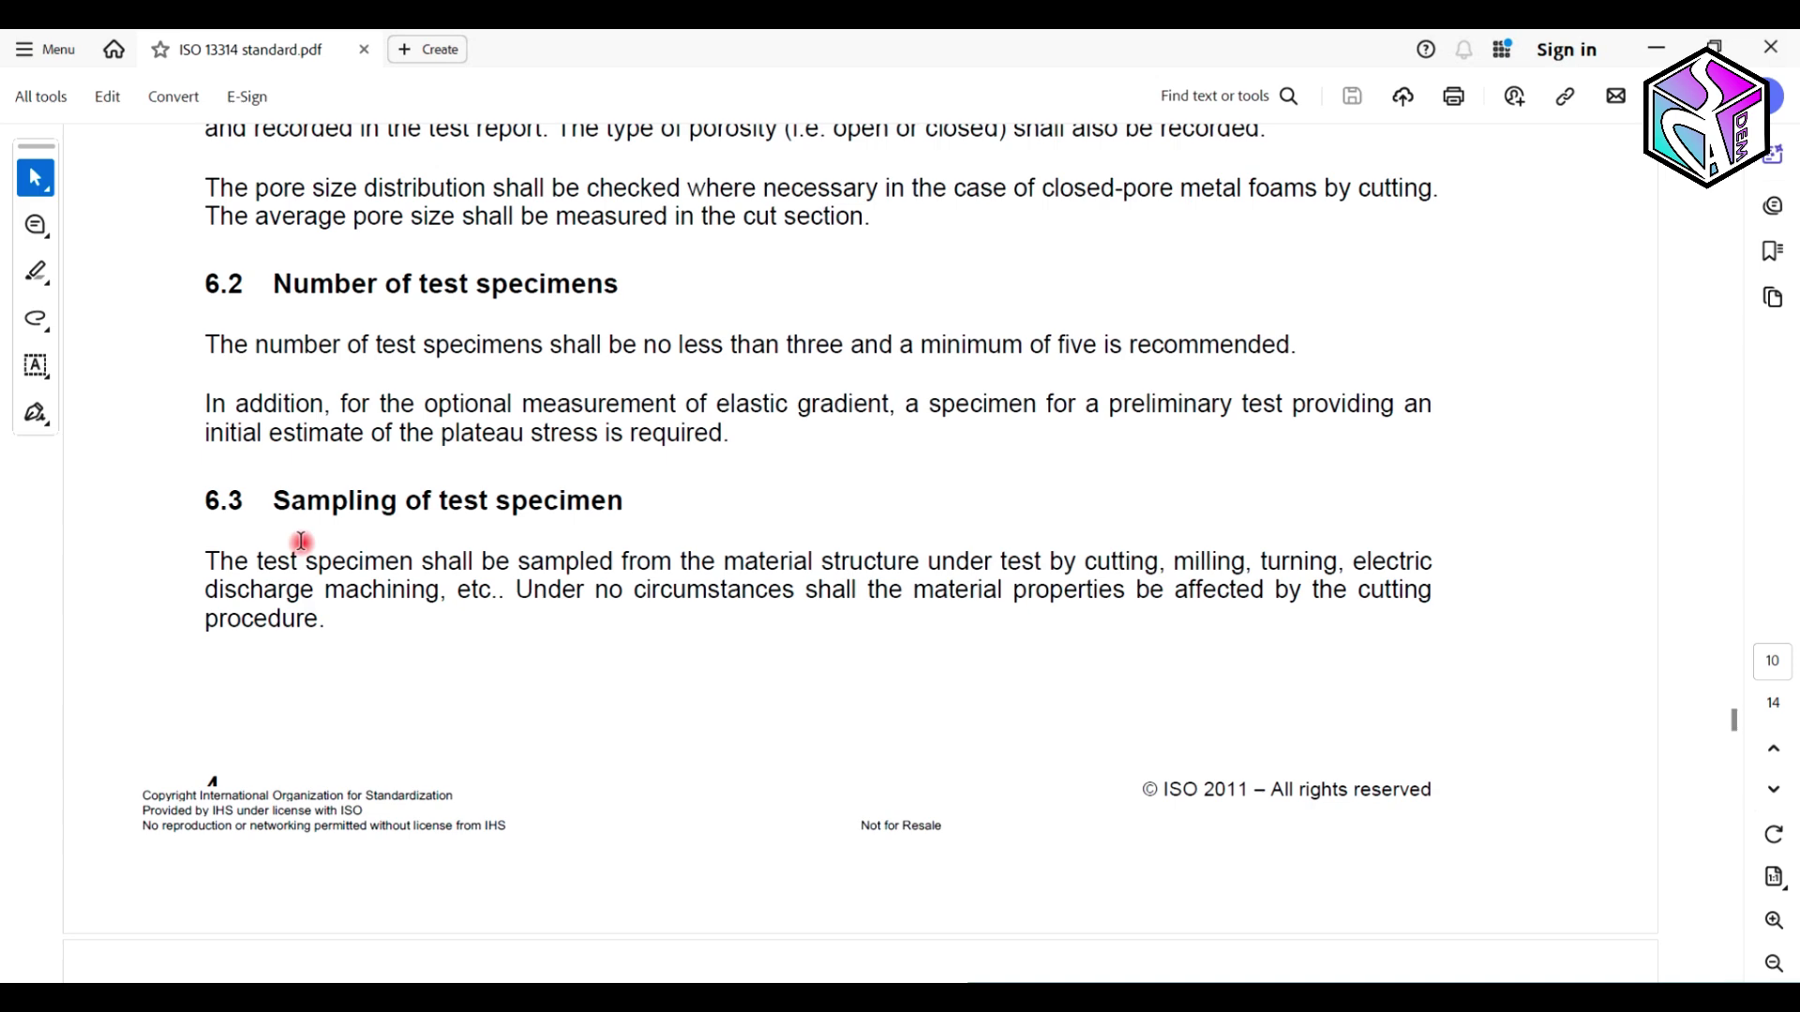
{"action": "scroll", "coordinate": [487, 555], "scroll_direction": "down", "scroll_amount": 7}
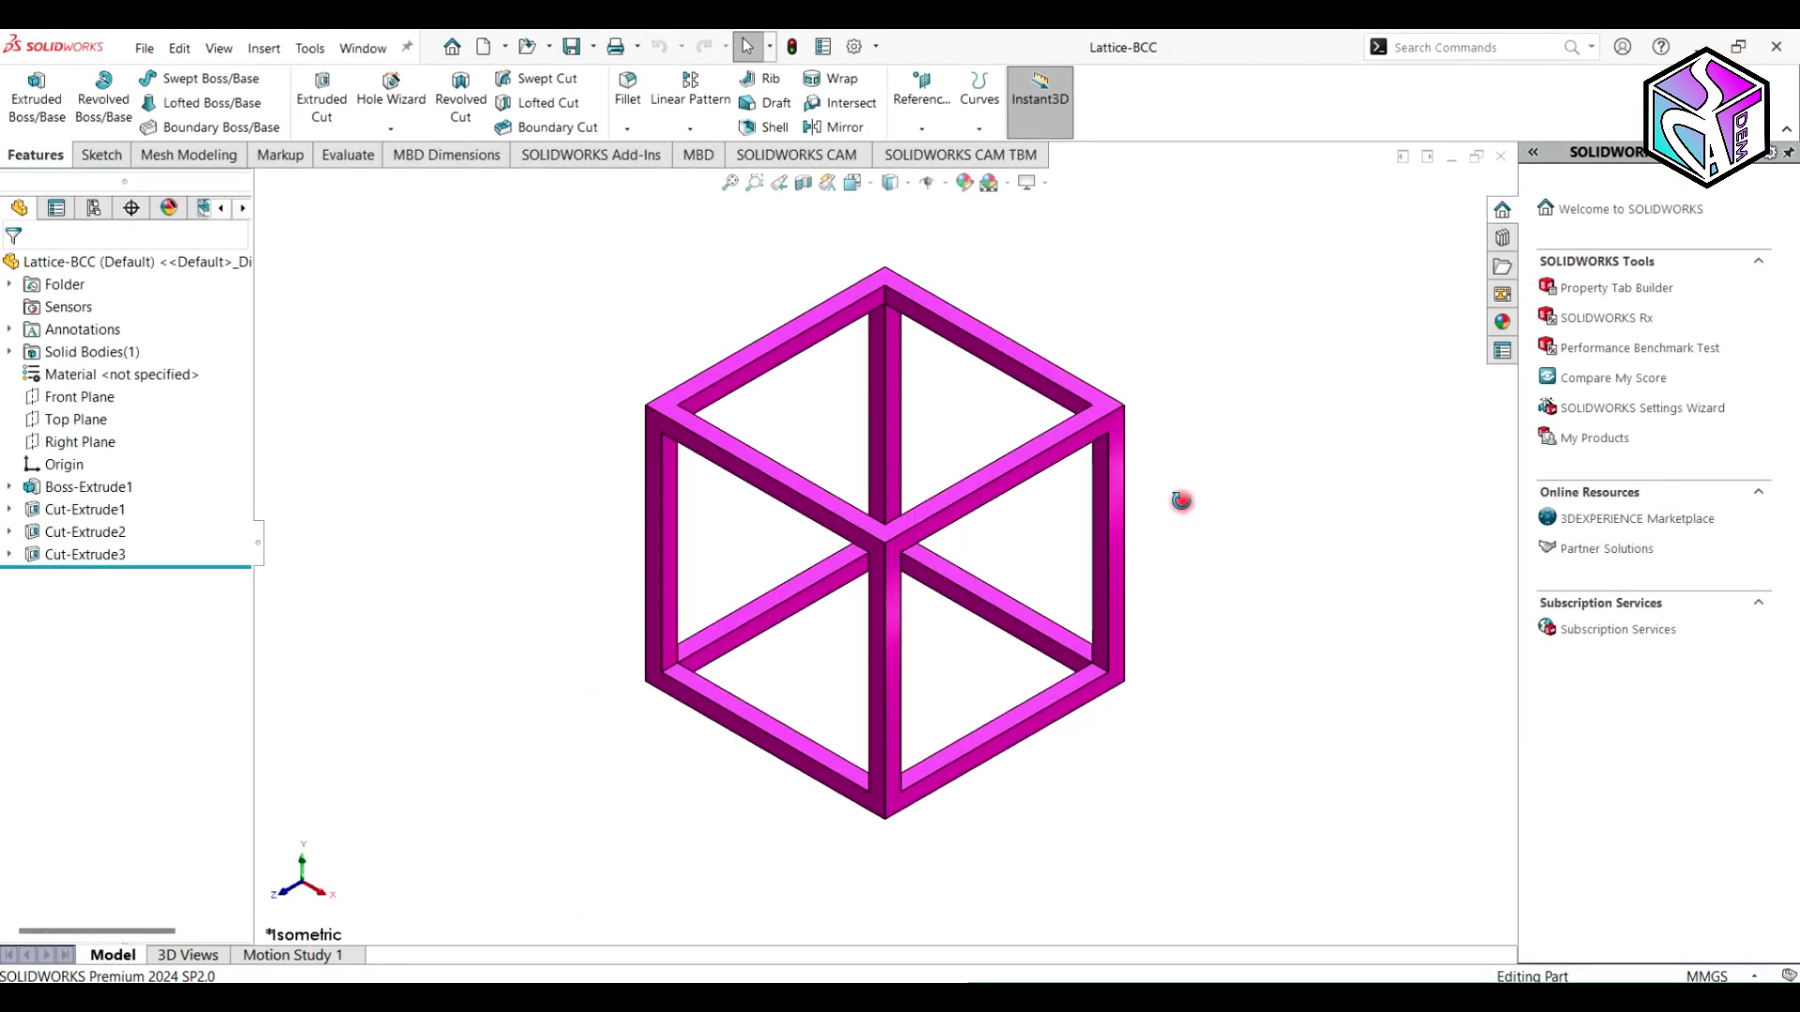
- Measure the unit cell in isometric view: 13 mm between opposite strut faces, 28 mm face perimeter
{"action": "middle_click_drag", "start_coordinate": [1181, 500], "coordinate": [1250, 506]}
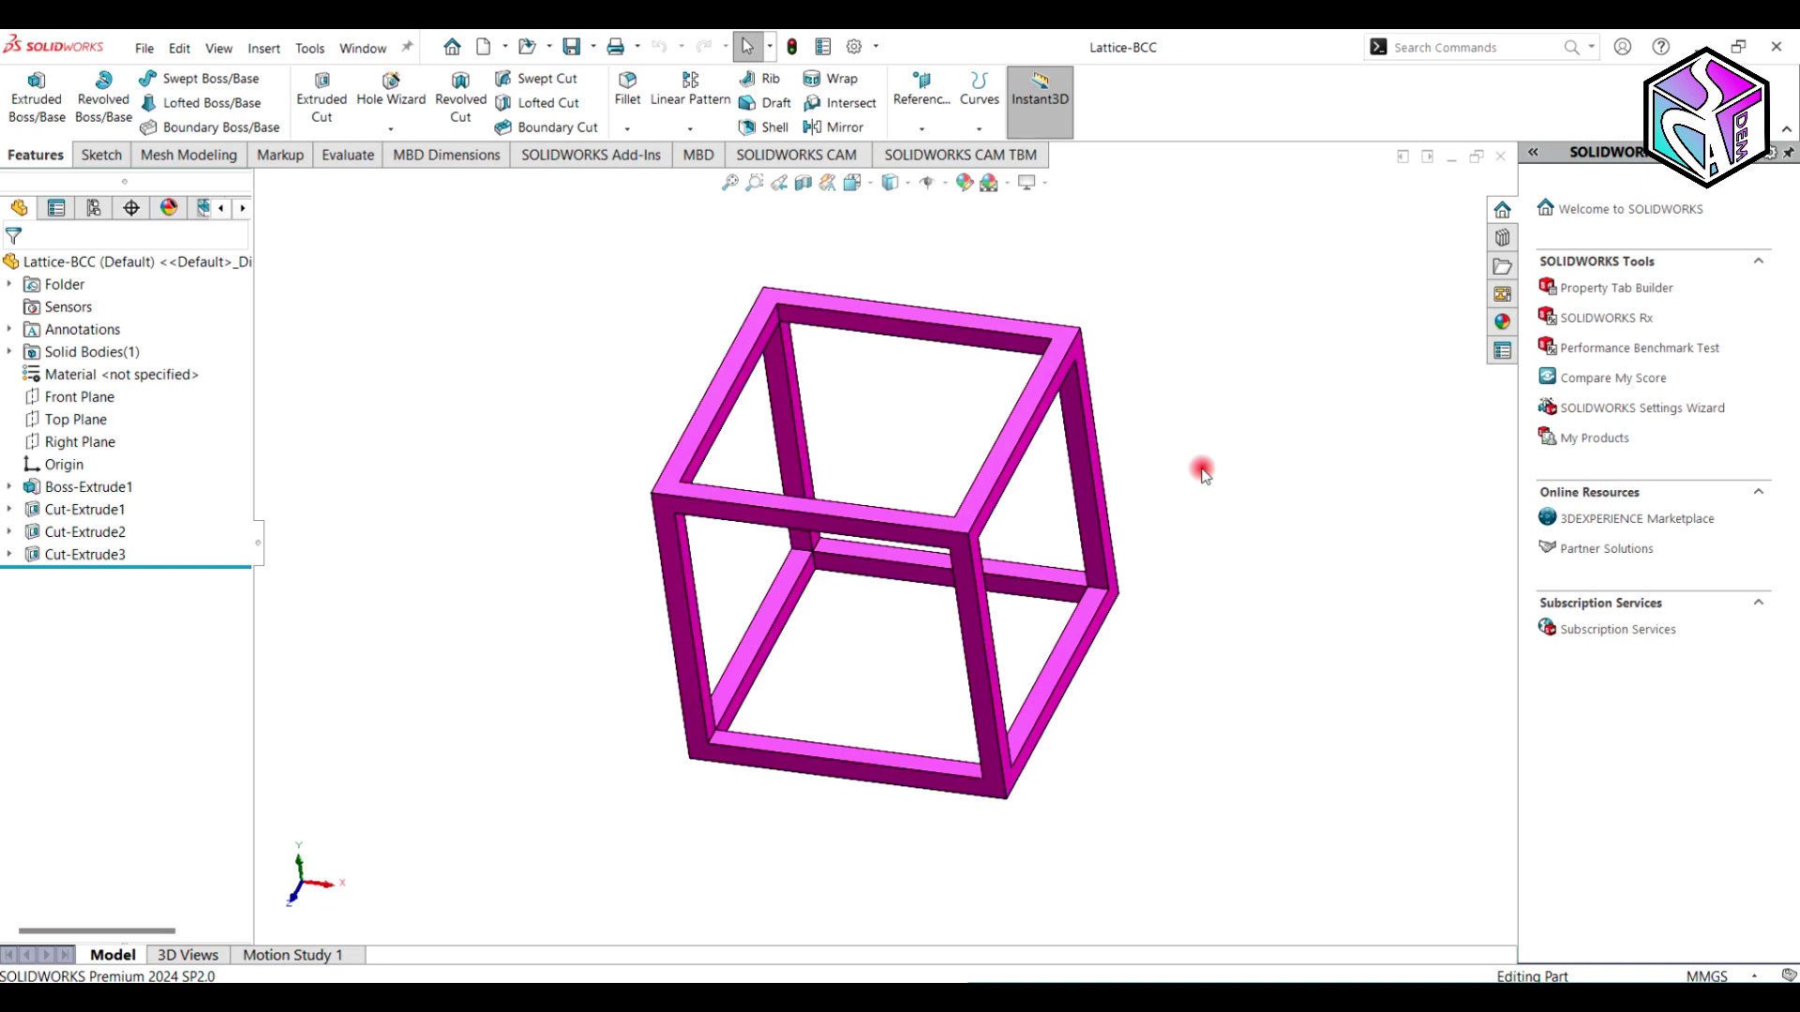
{"action": "key", "text": "ctrl+7"}
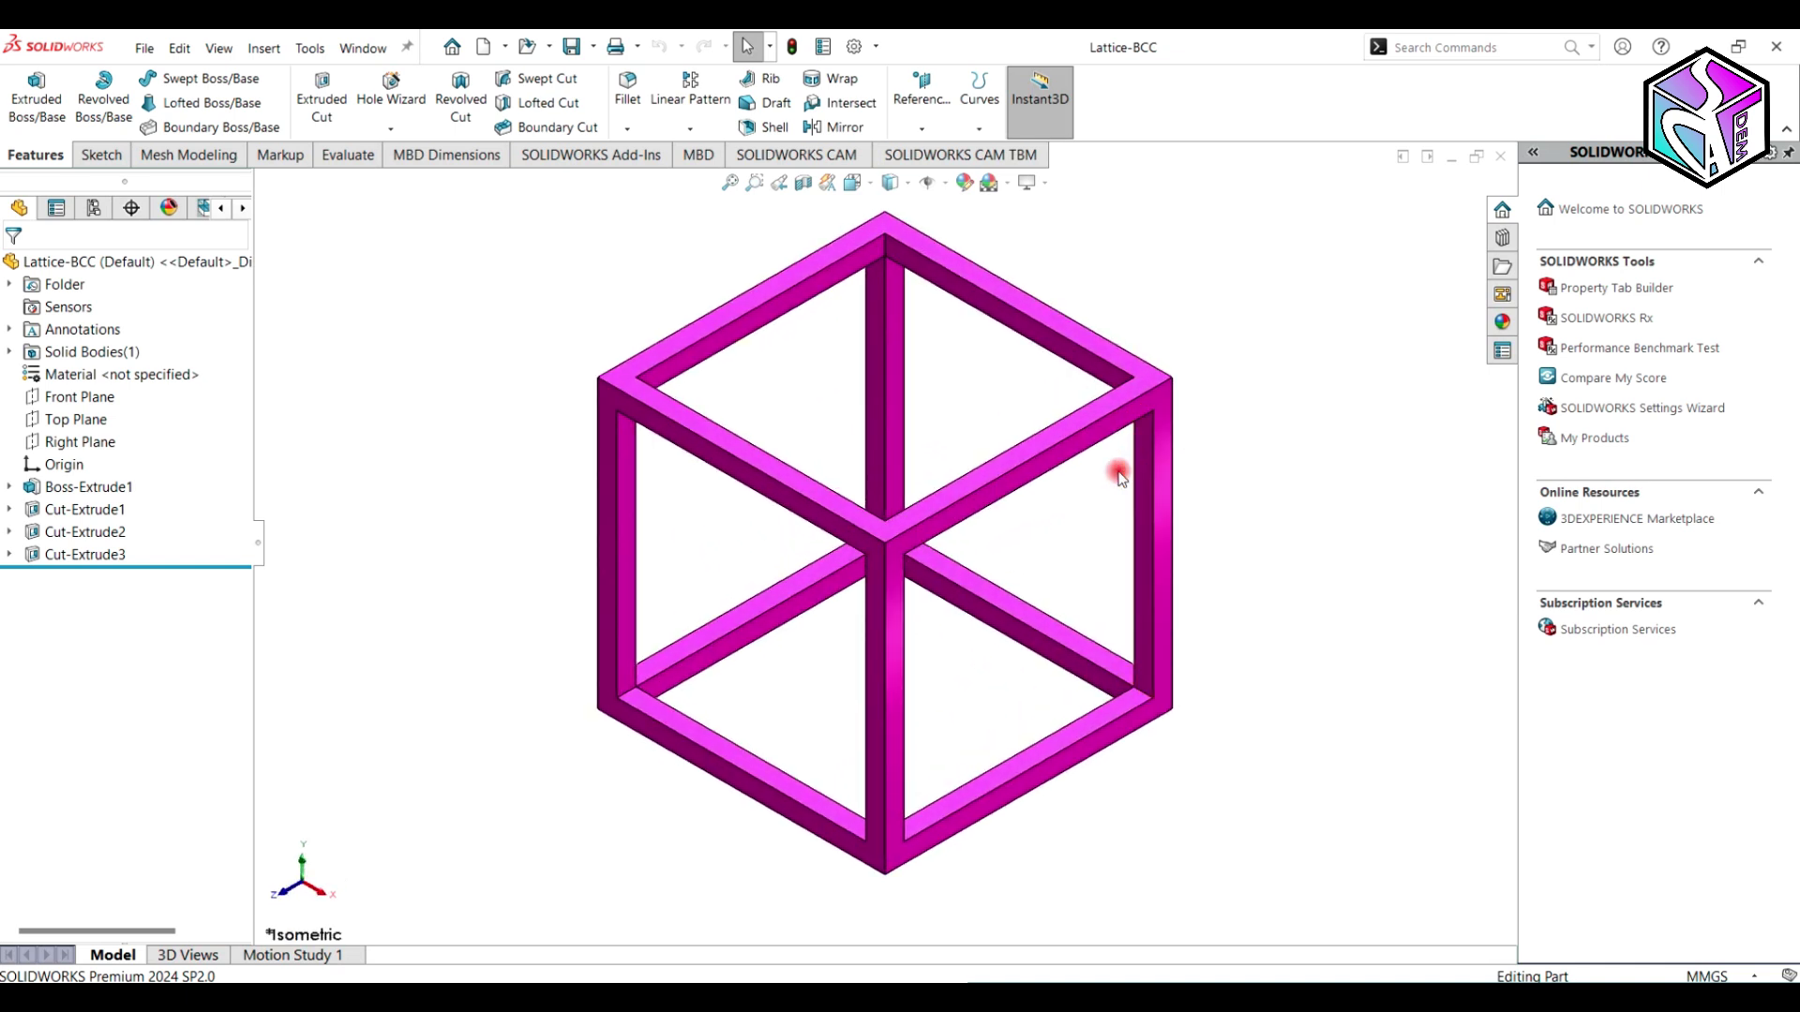
{"action": "left_click", "coordinate": [335, 158]}
{"action": "left_click", "coordinate": [290, 84]}
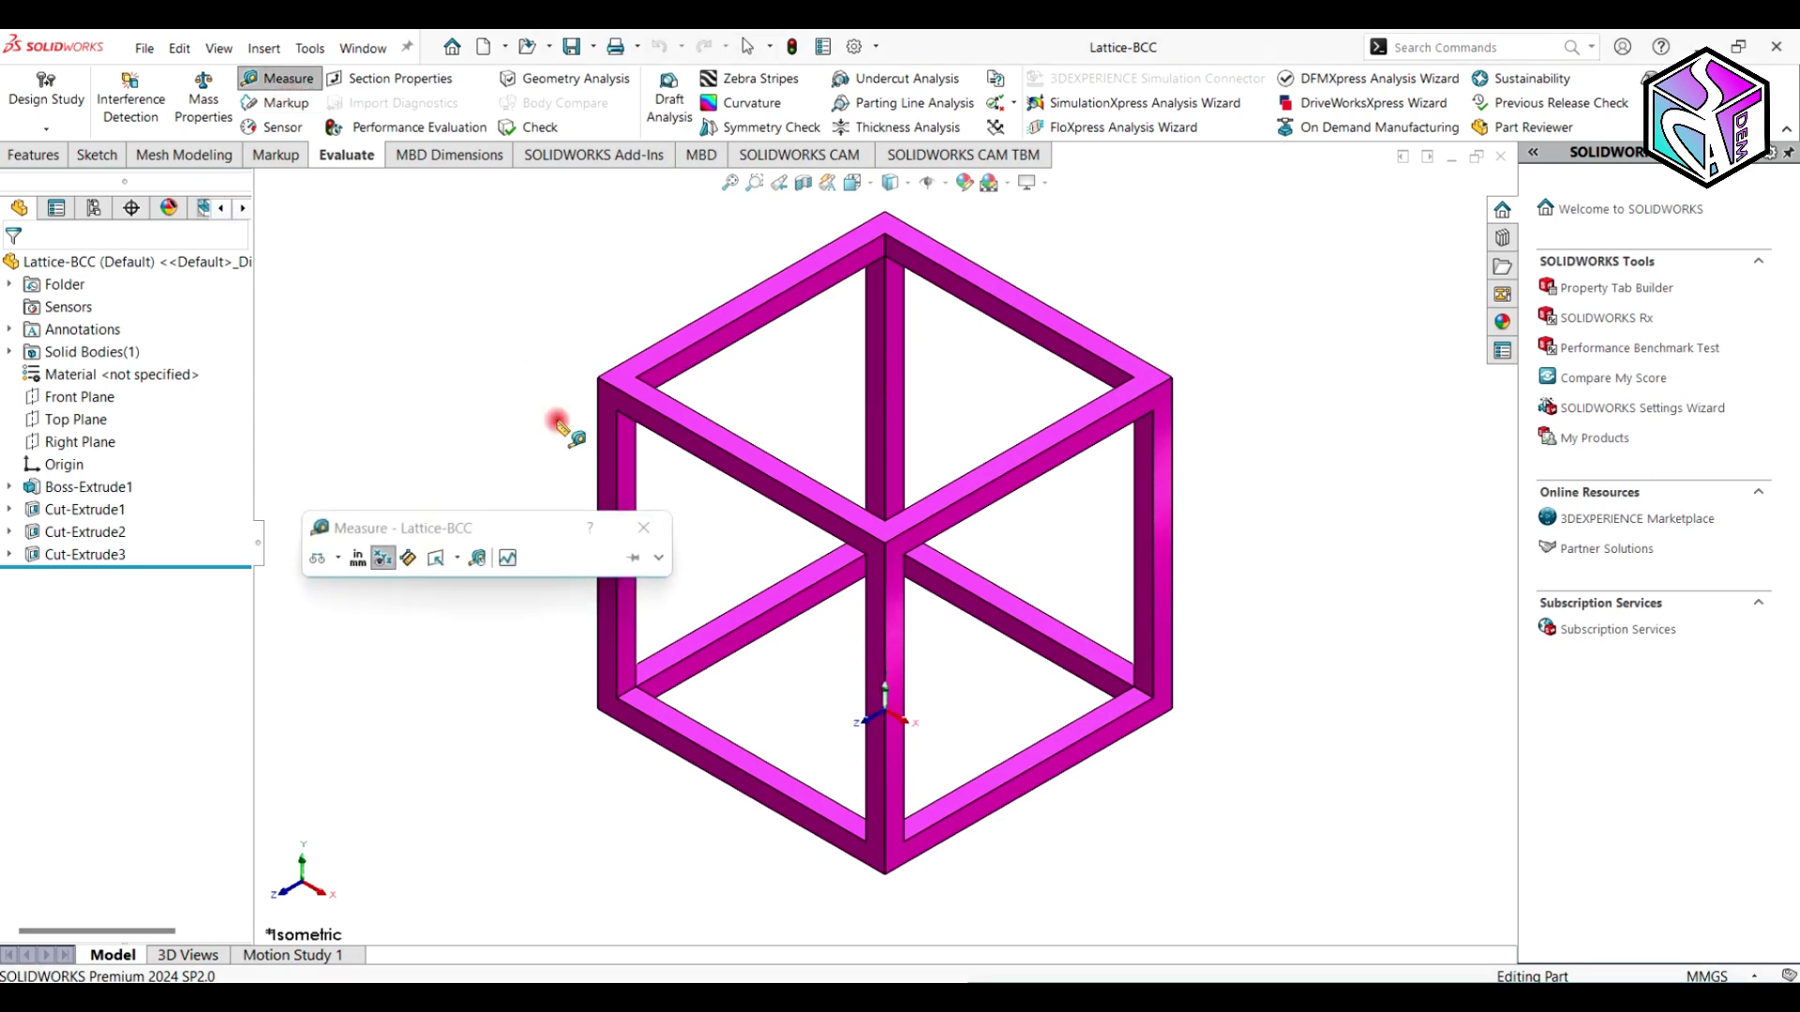
{"action": "left_click", "coordinate": [626, 460]}
{"action": "middle_click_drag", "start_coordinate": [574, 795], "coordinate": [643, 887]}
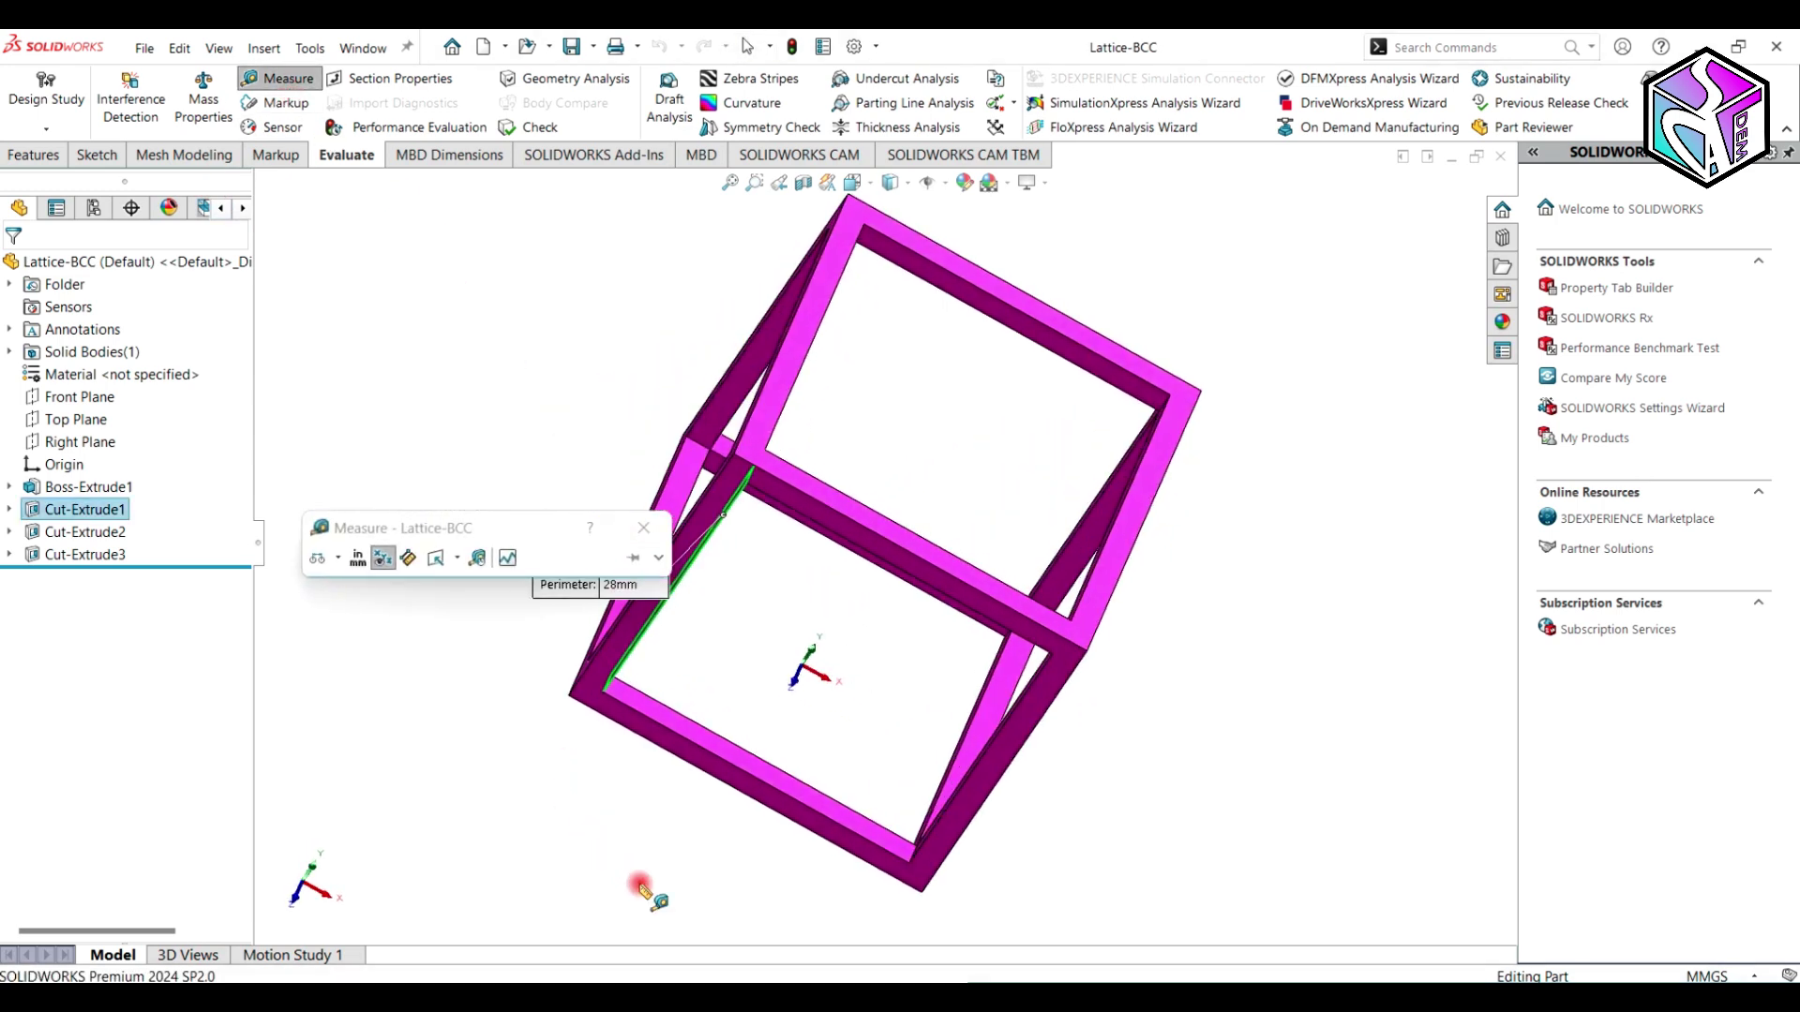
{"action": "middle_click_drag", "start_coordinate": [860, 803], "coordinate": [1037, 735]}
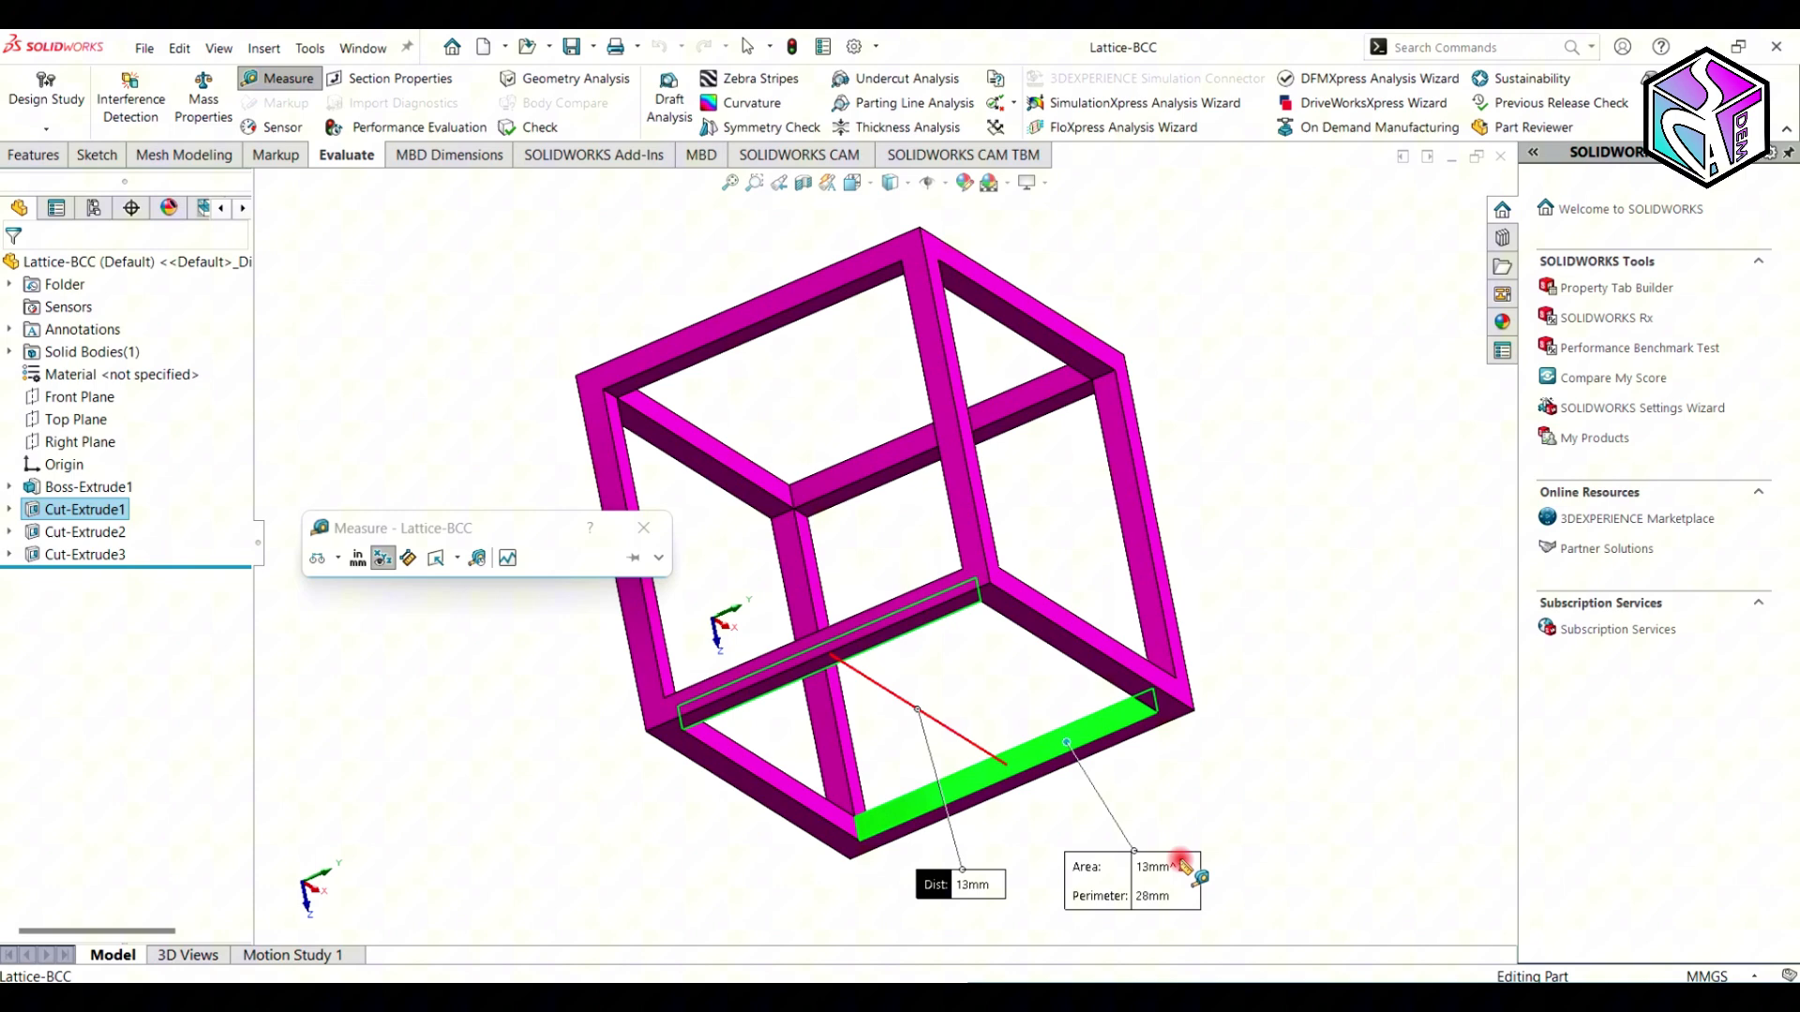
{"action": "middle_click_drag", "start_coordinate": [1183, 864], "coordinate": [1025, 649]}
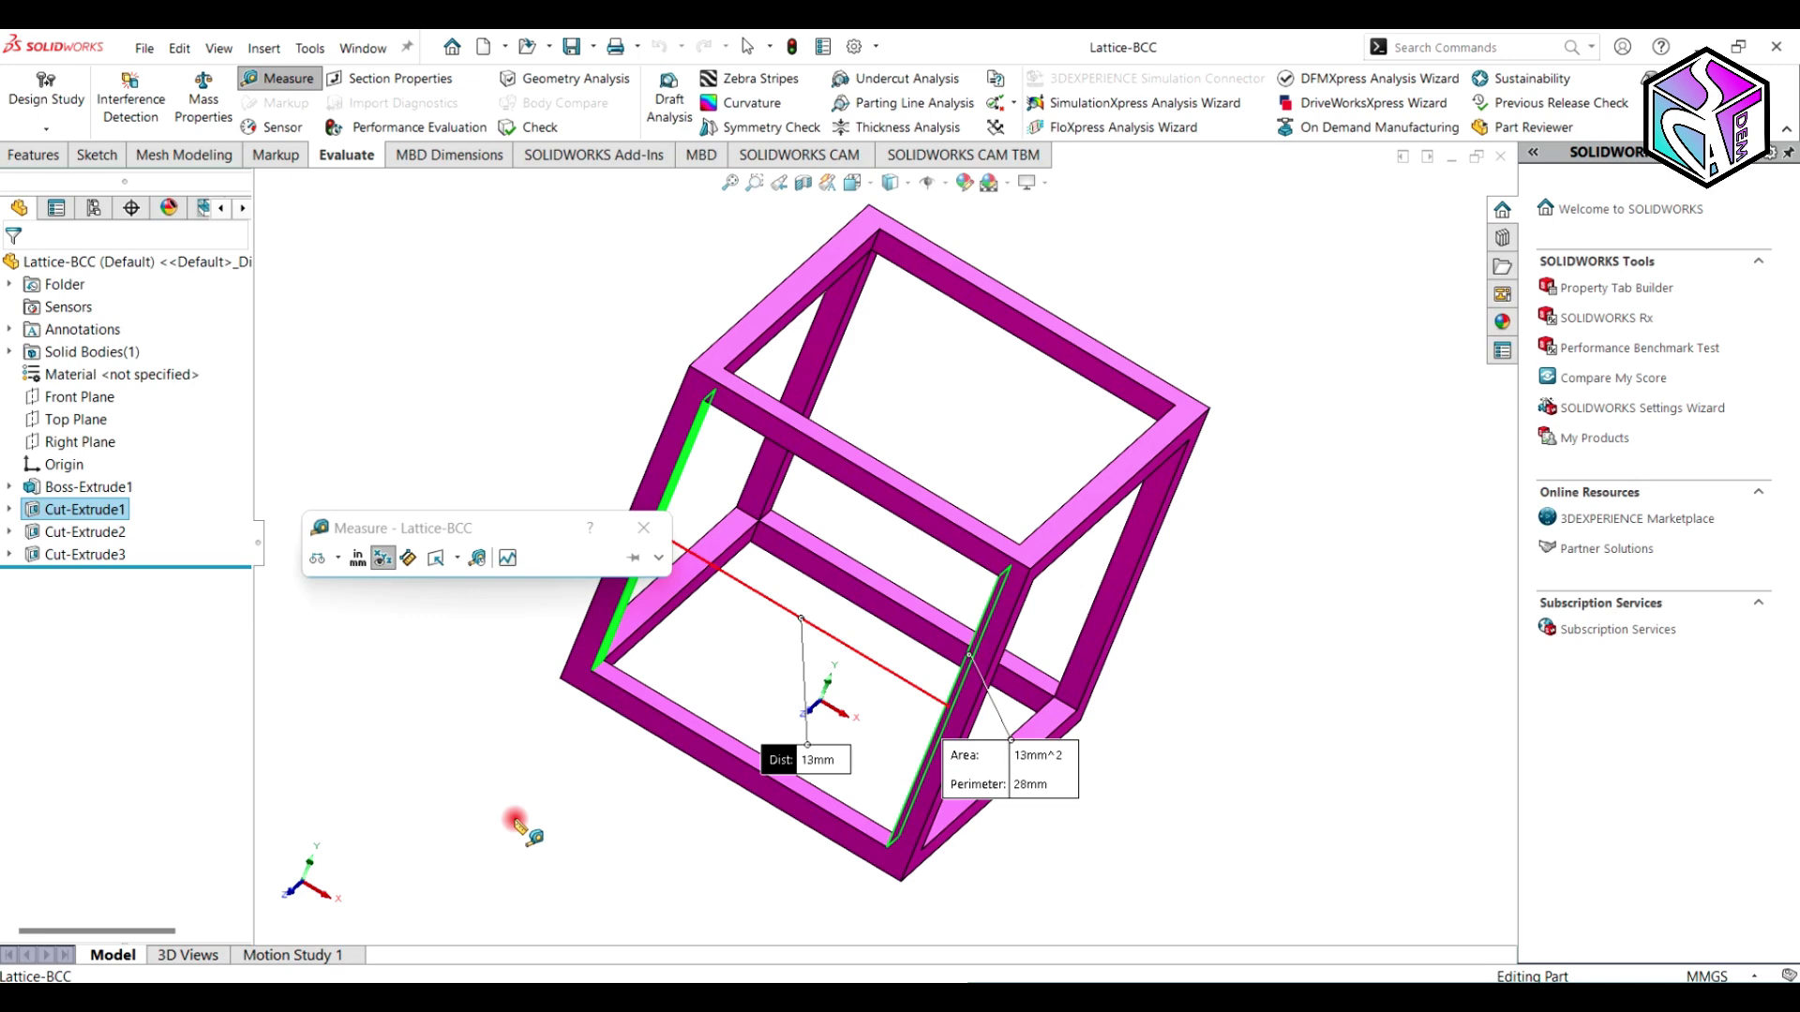
{"action": "left_click", "coordinate": [1298, 750]}
{"action": "middle_click_drag", "start_coordinate": [1293, 703], "coordinate": [1177, 542]}
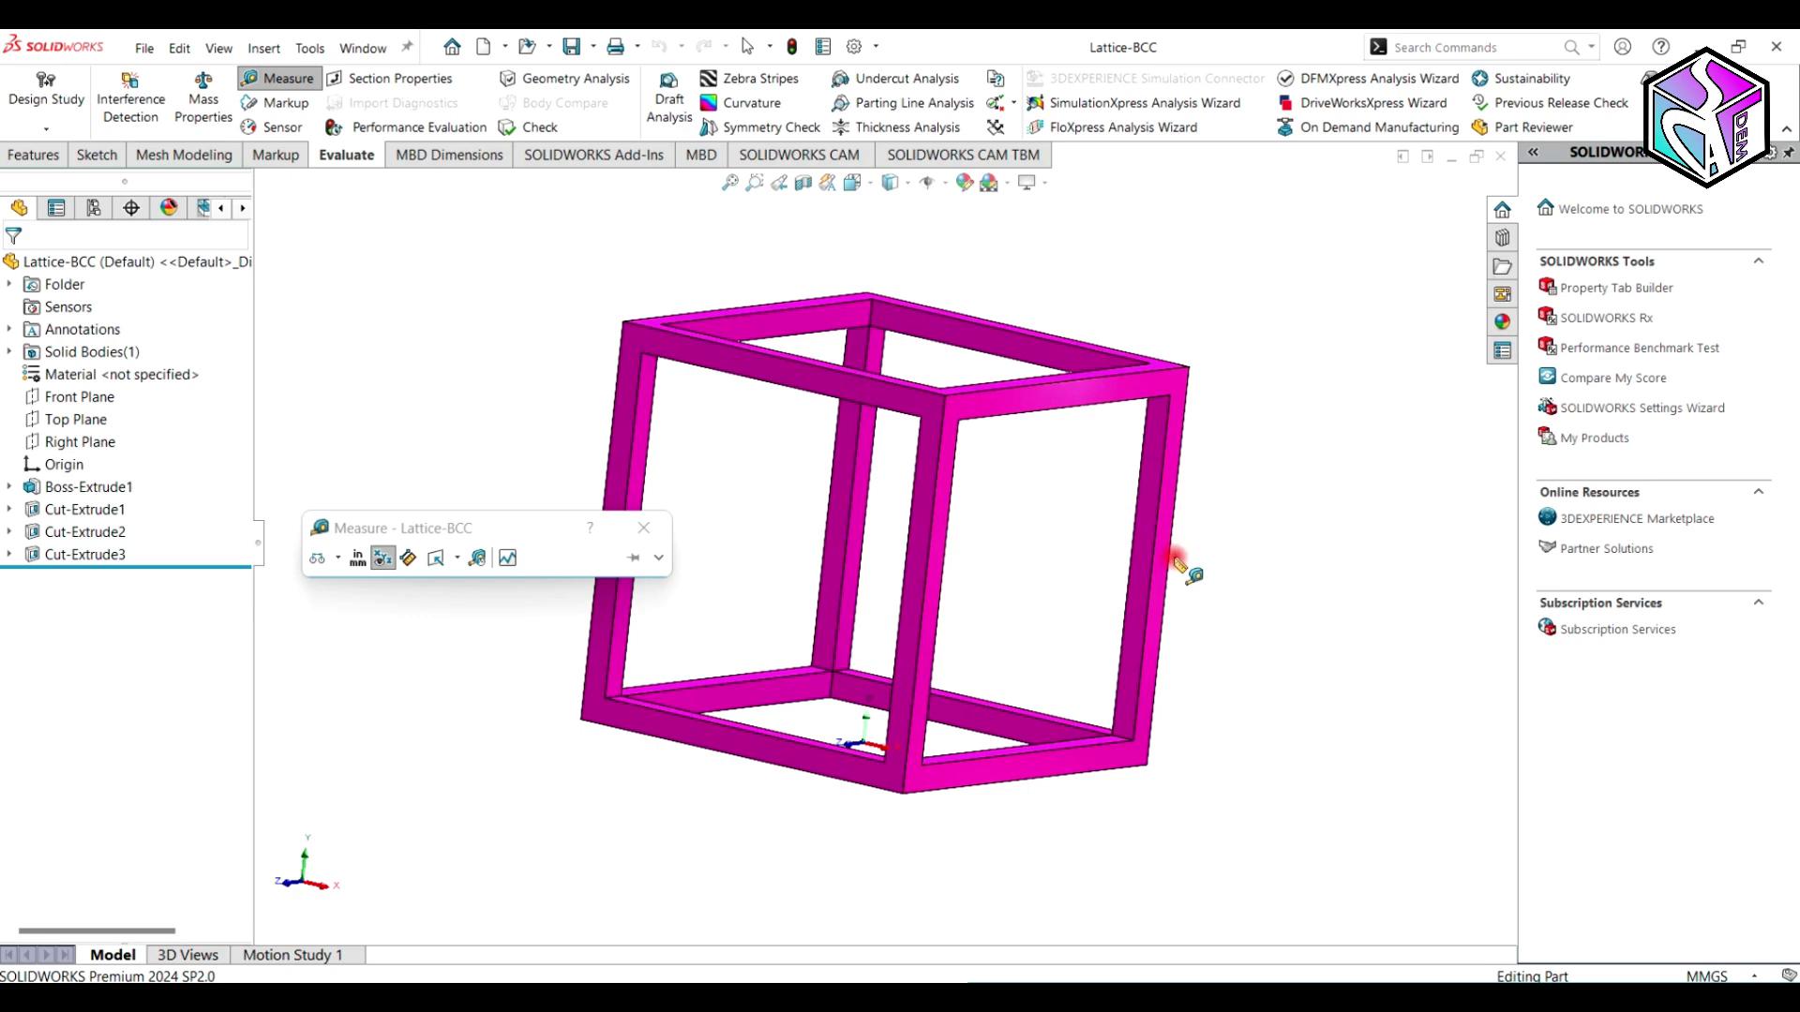
{"action": "key", "text": "Escape"}
{"action": "middle_click_drag", "start_coordinate": [1213, 448], "coordinate": [1209, 511]}
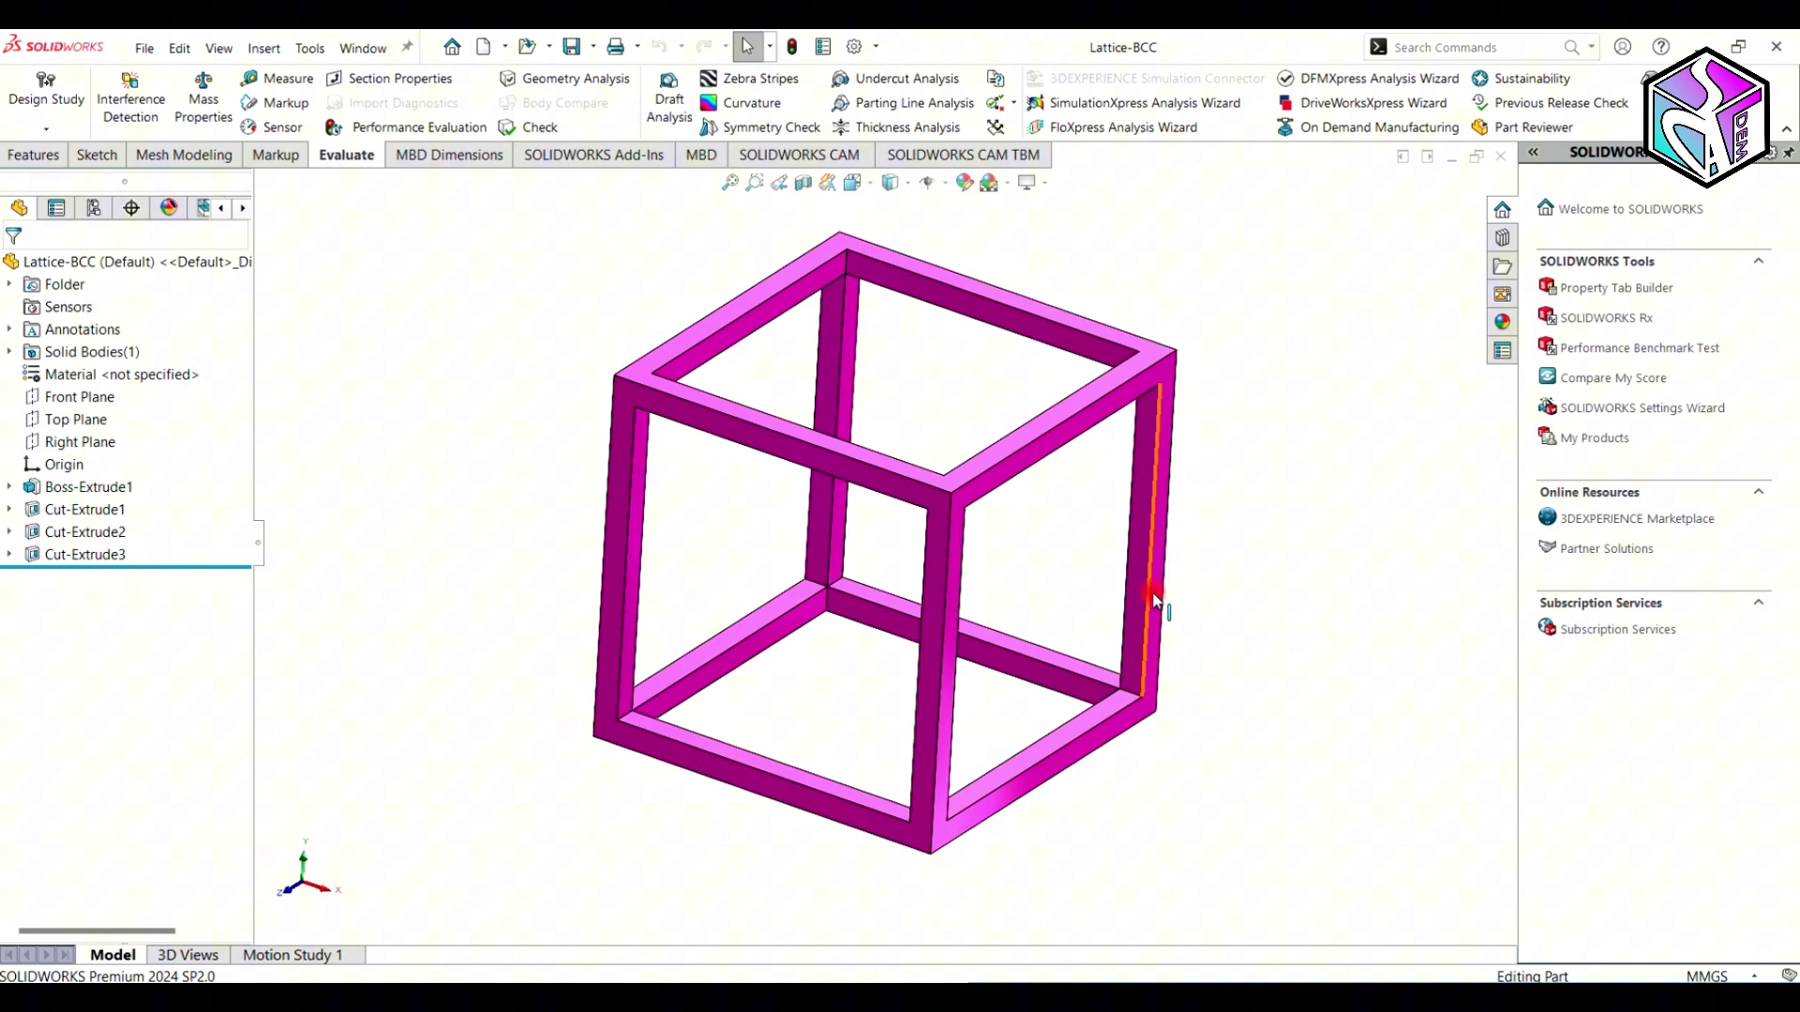
{"action": "scroll", "coordinate": [823, 693], "scroll_direction": "up", "scroll_amount": 2}
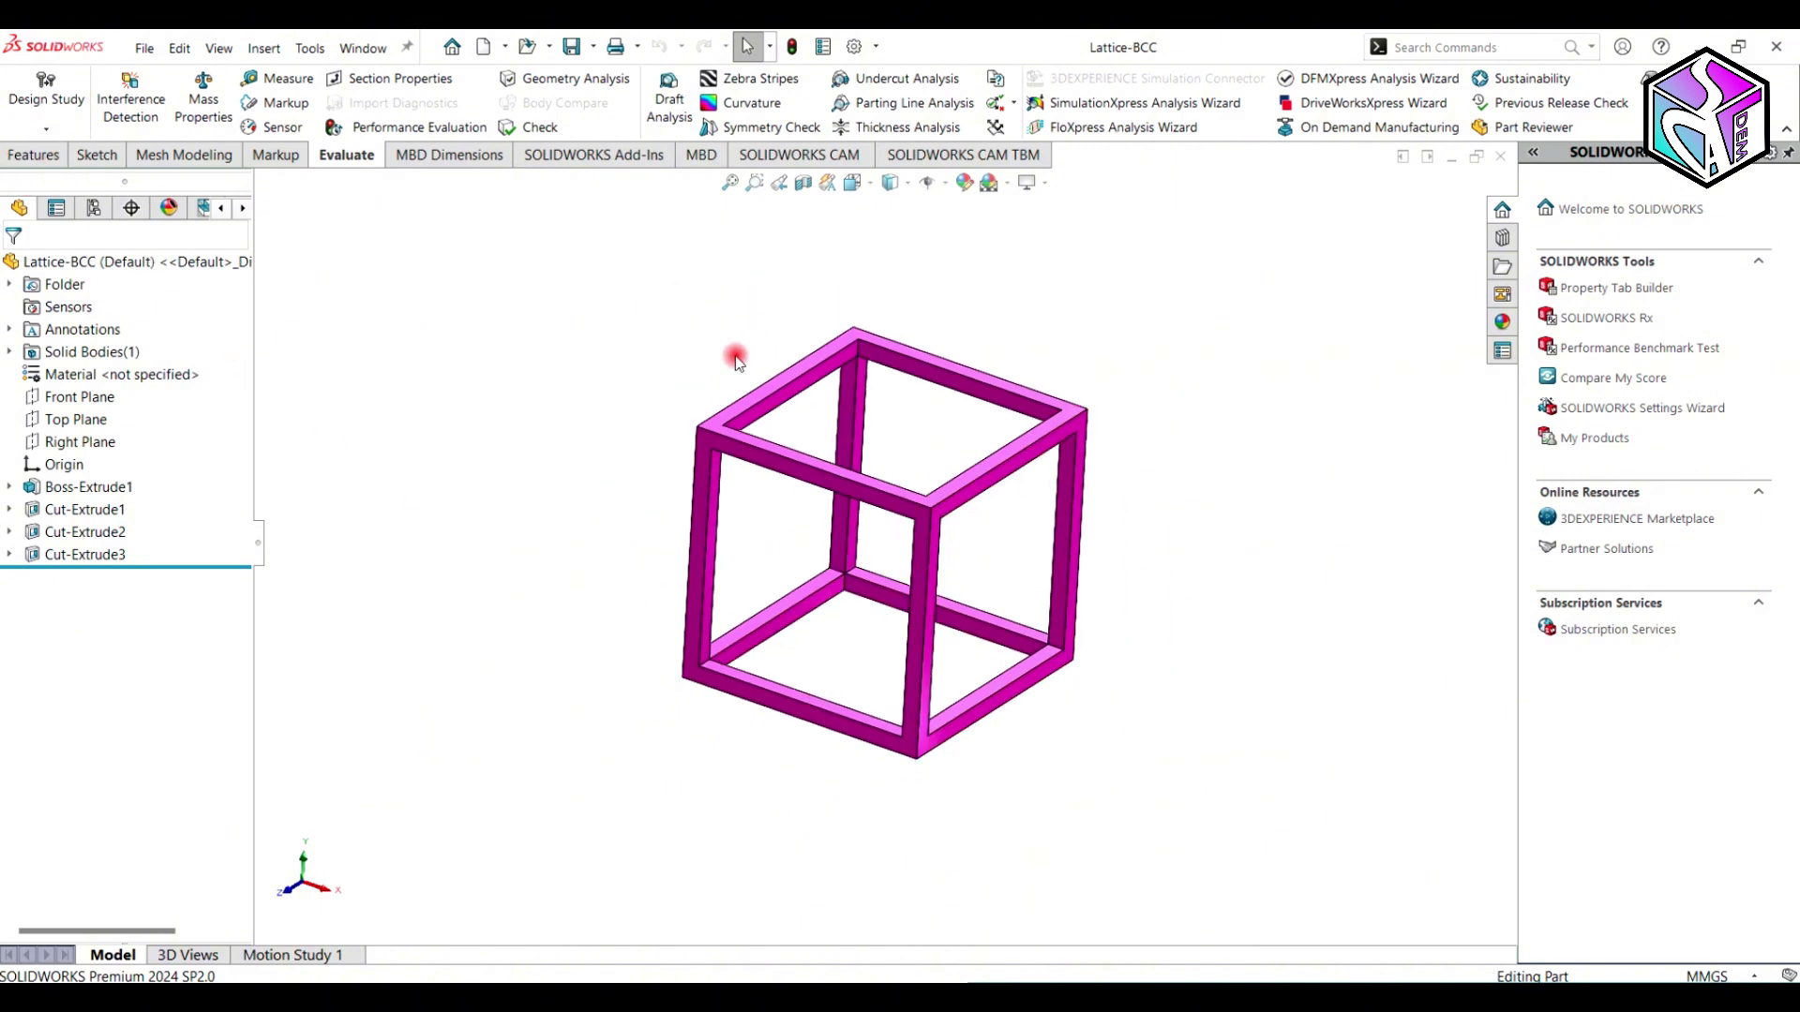
- Start a Linear Pattern from the Features tab, defaulting to 10.00 mm spacing and 5 instances
{"action": "left_click", "coordinate": [38, 156]}
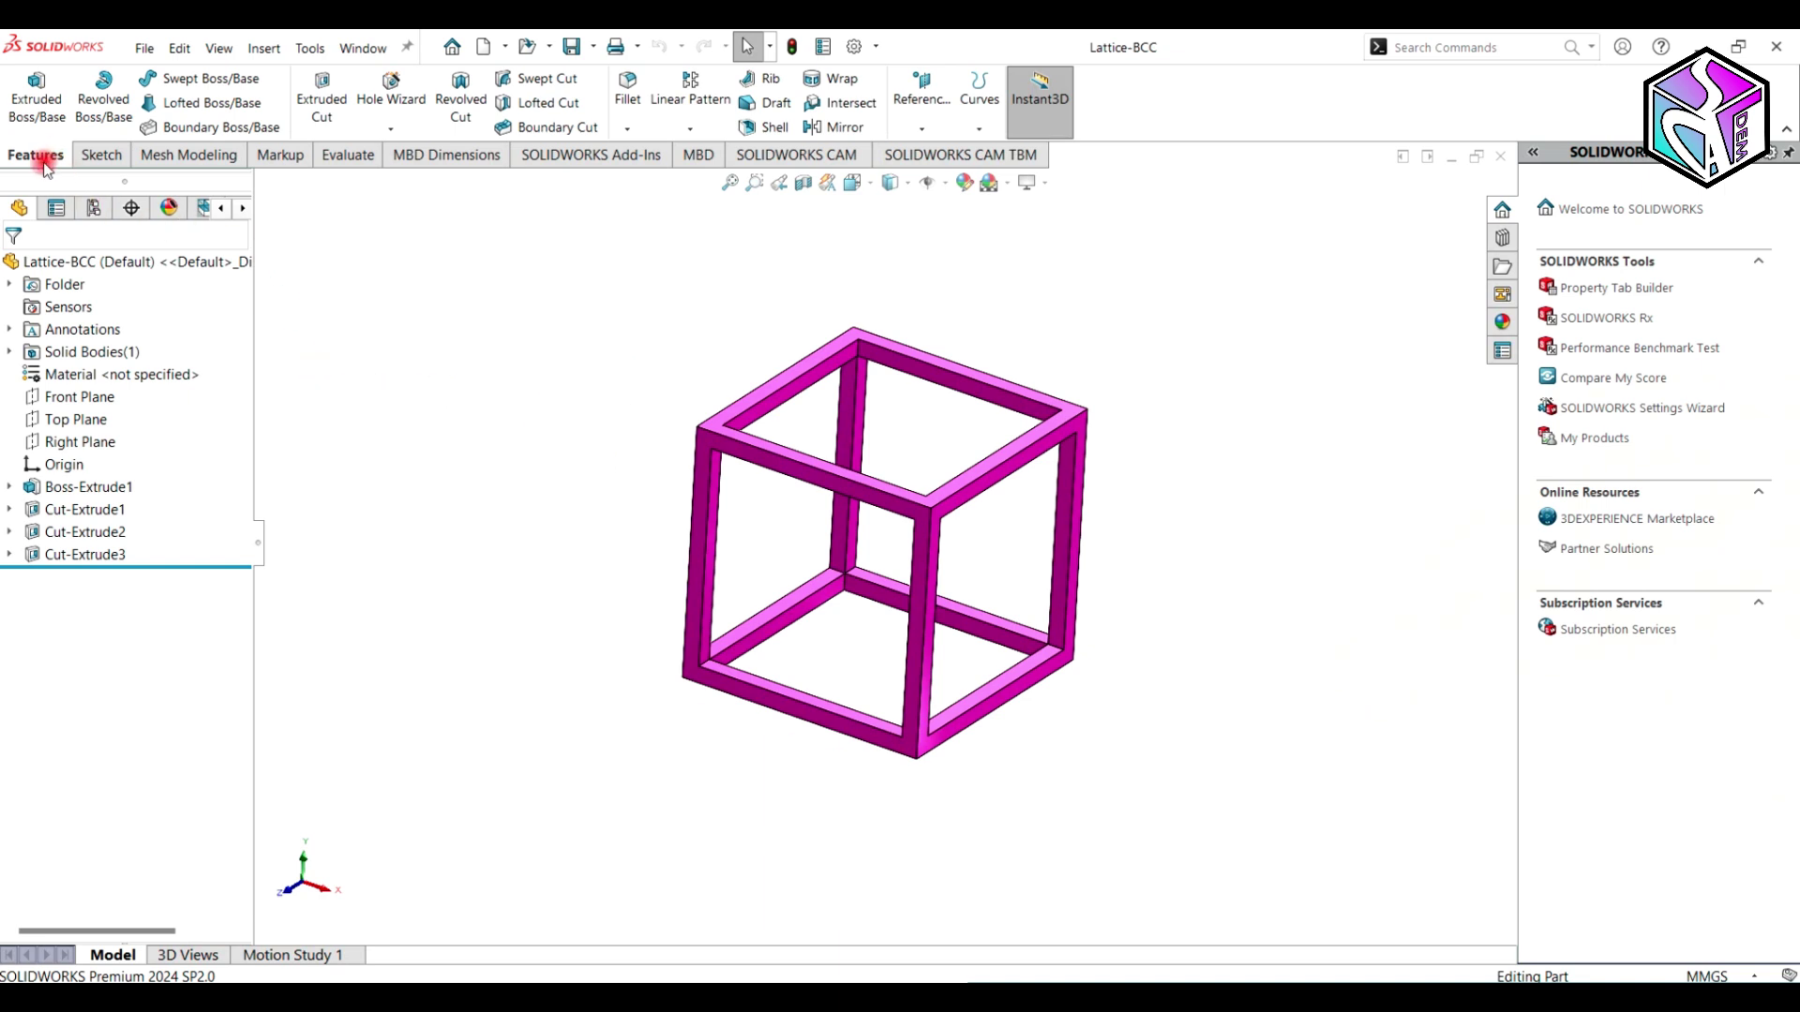
{"action": "left_click", "coordinate": [689, 110]}
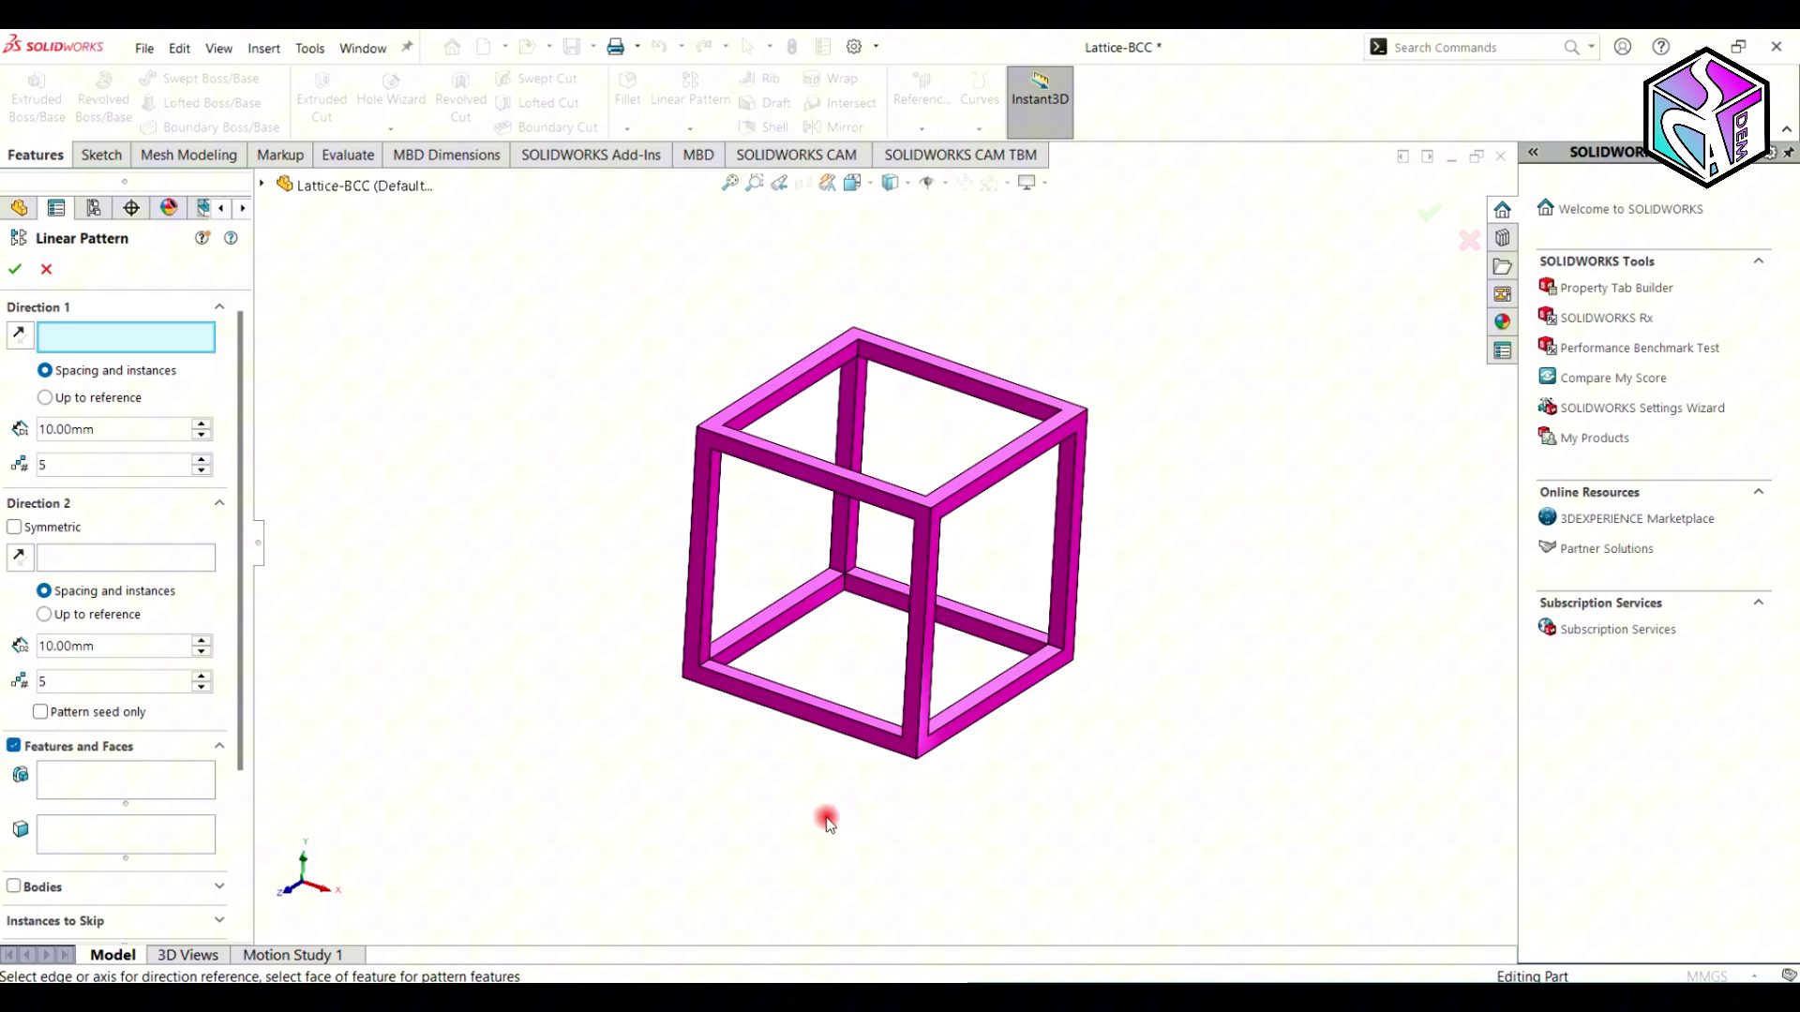
- Use the cube's bottom-front and lower-right edges as directions and pattern Bodies instead of features and faces
{"action": "left_click", "coordinate": [732, 705]}
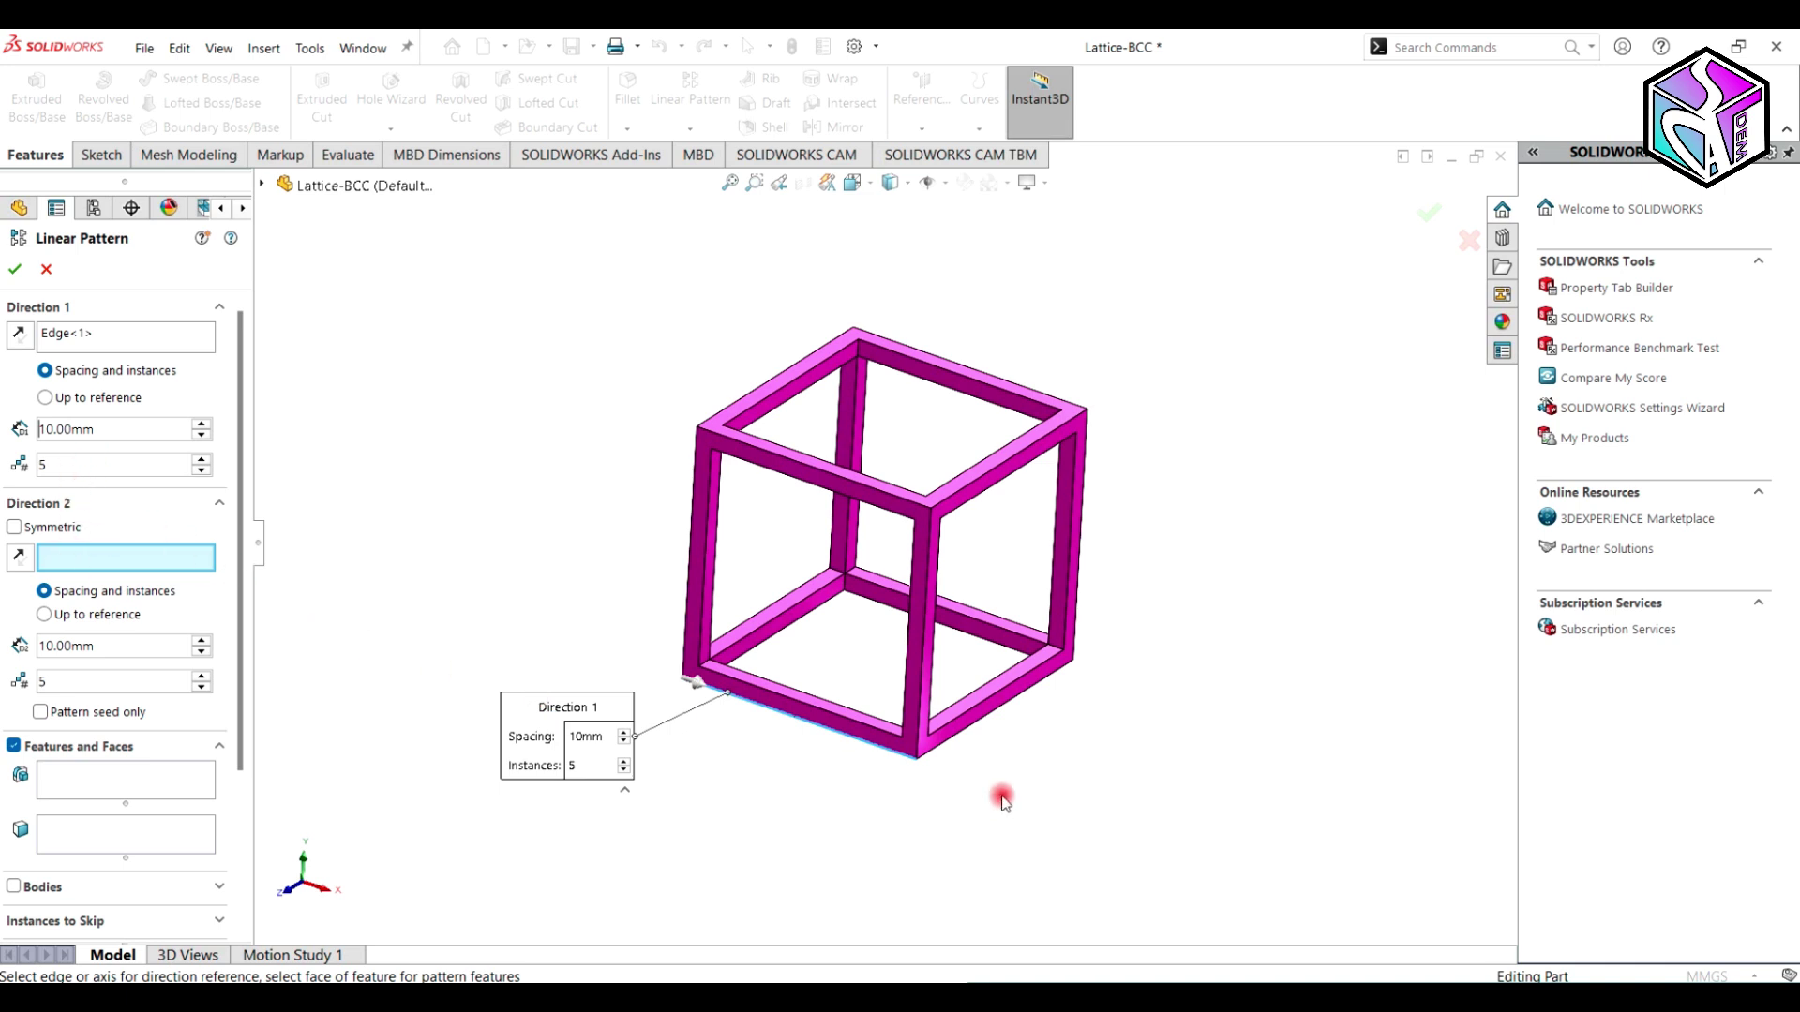
{"action": "left_click", "coordinate": [978, 731]}
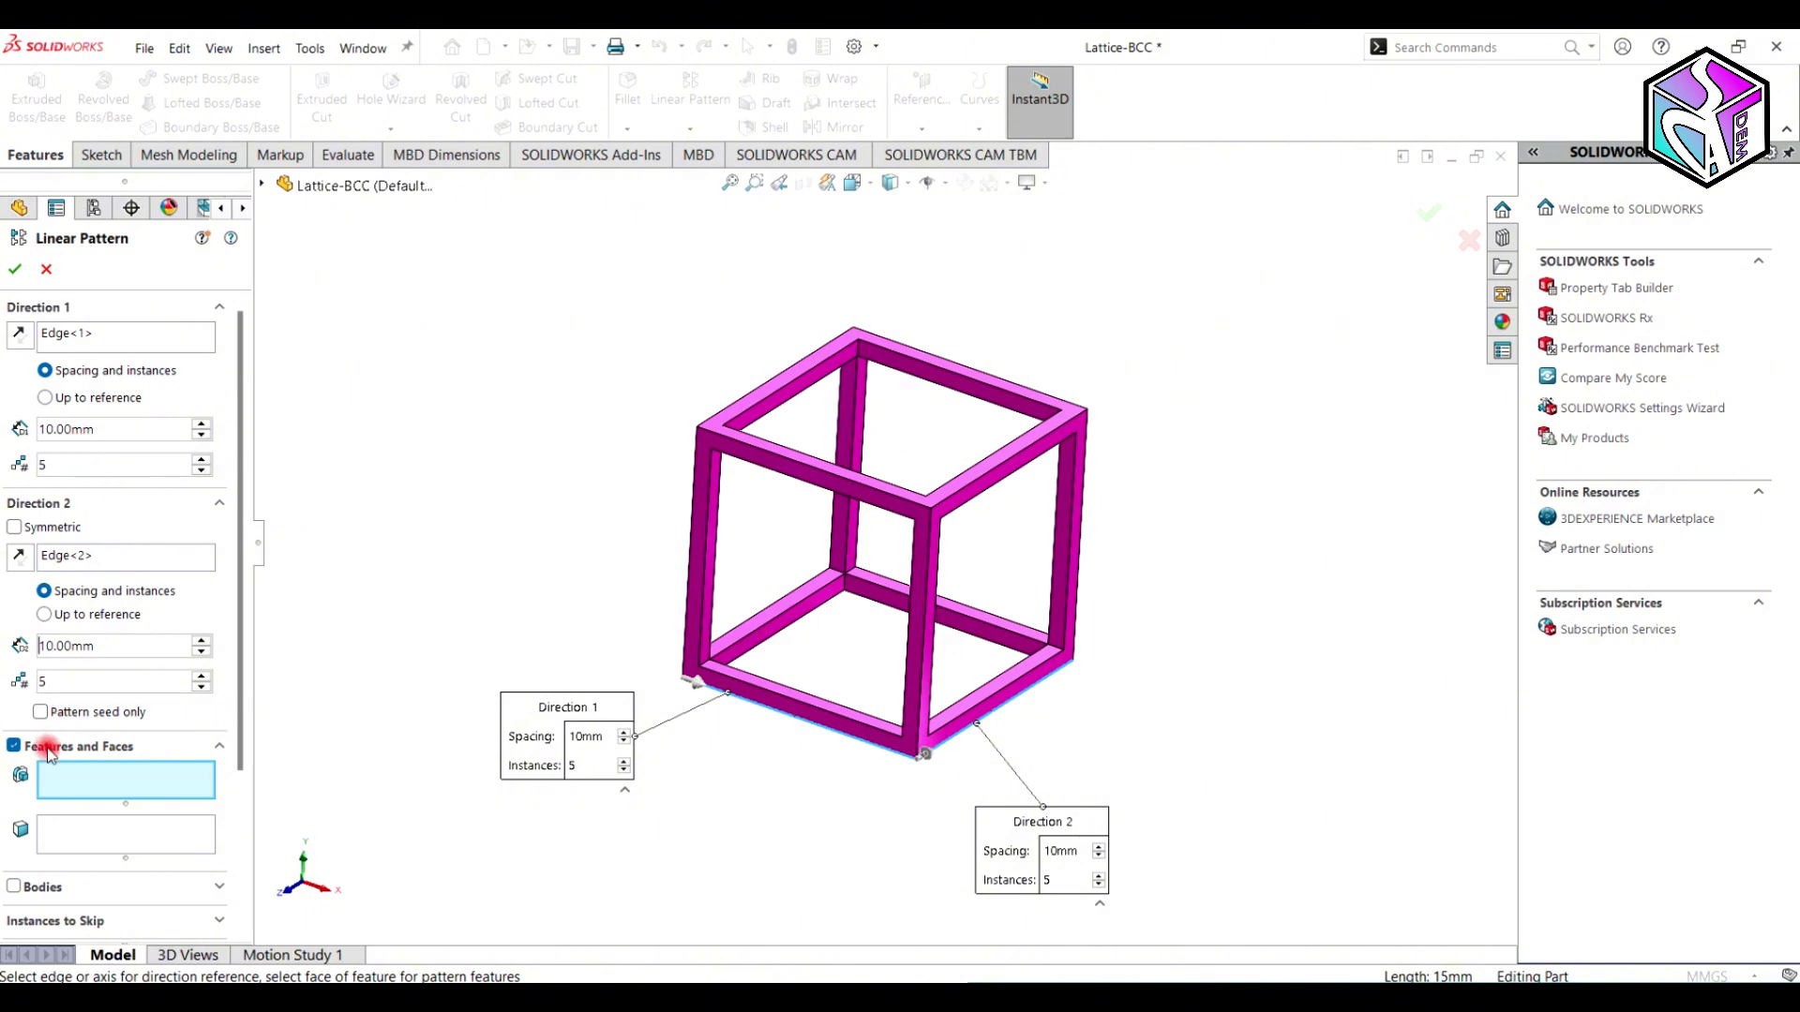
{"action": "left_click", "coordinate": [12, 747]}
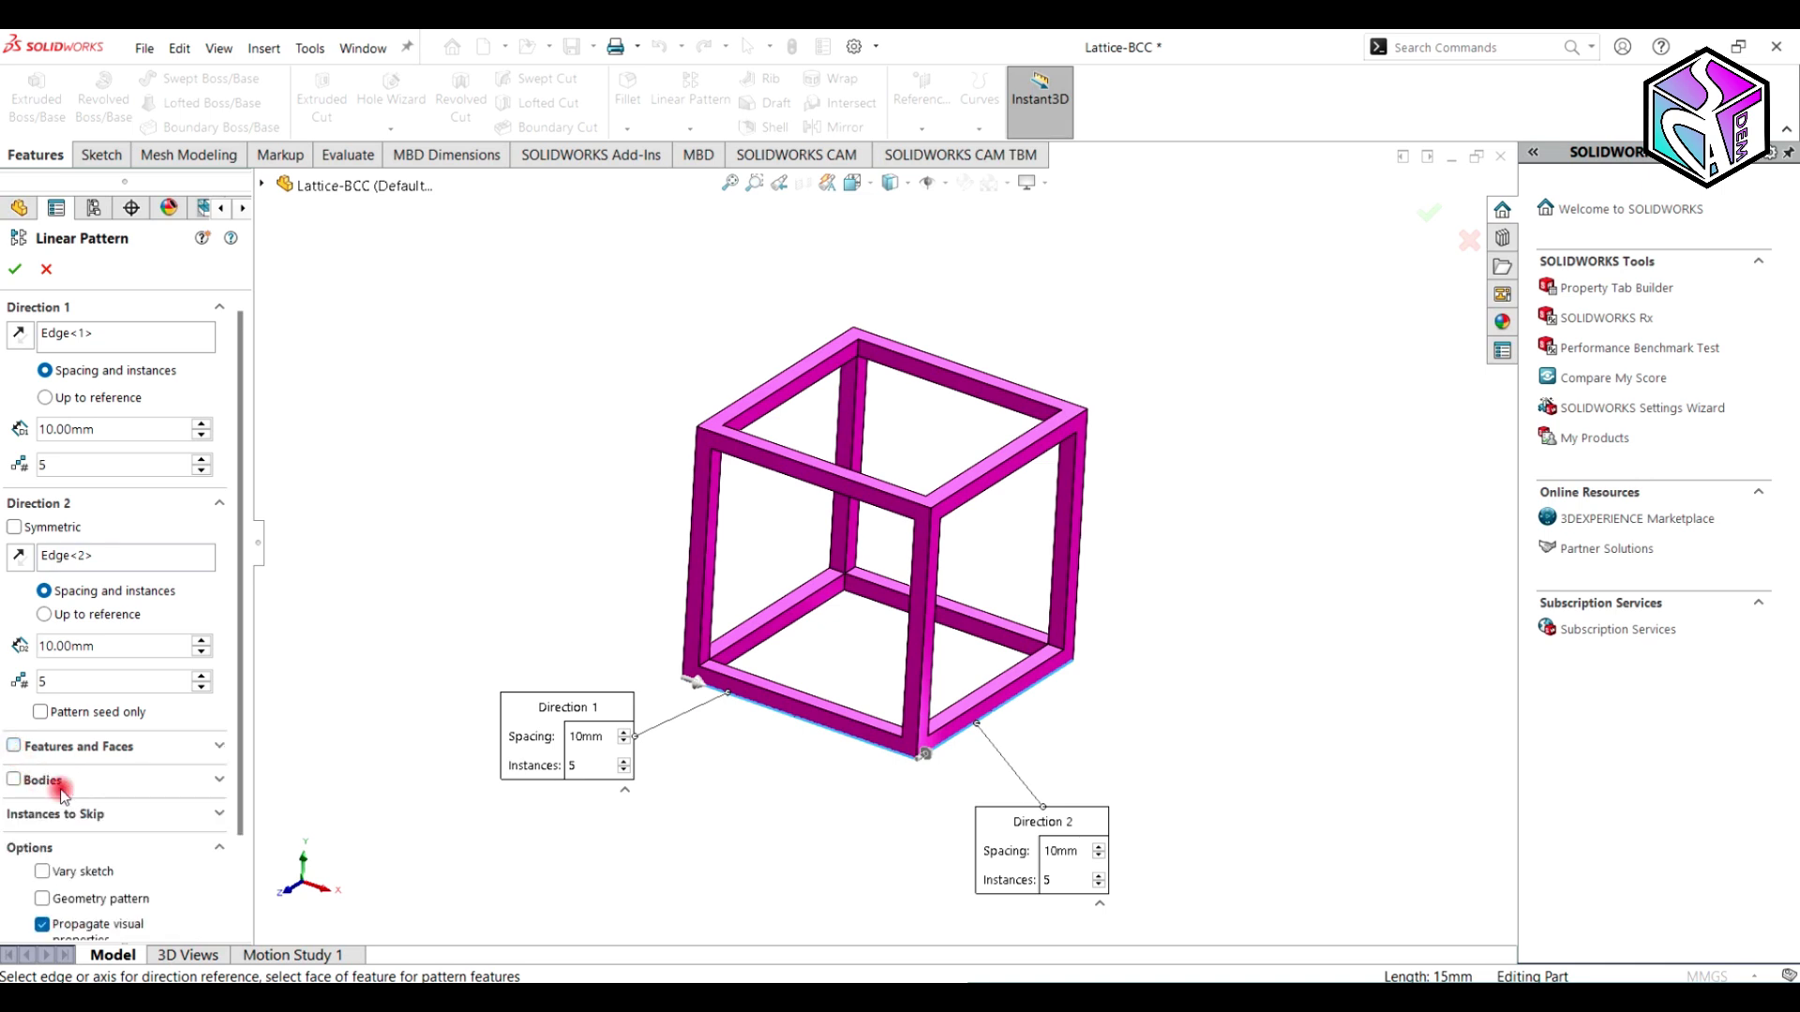
{"action": "left_click", "coordinate": [14, 780]}
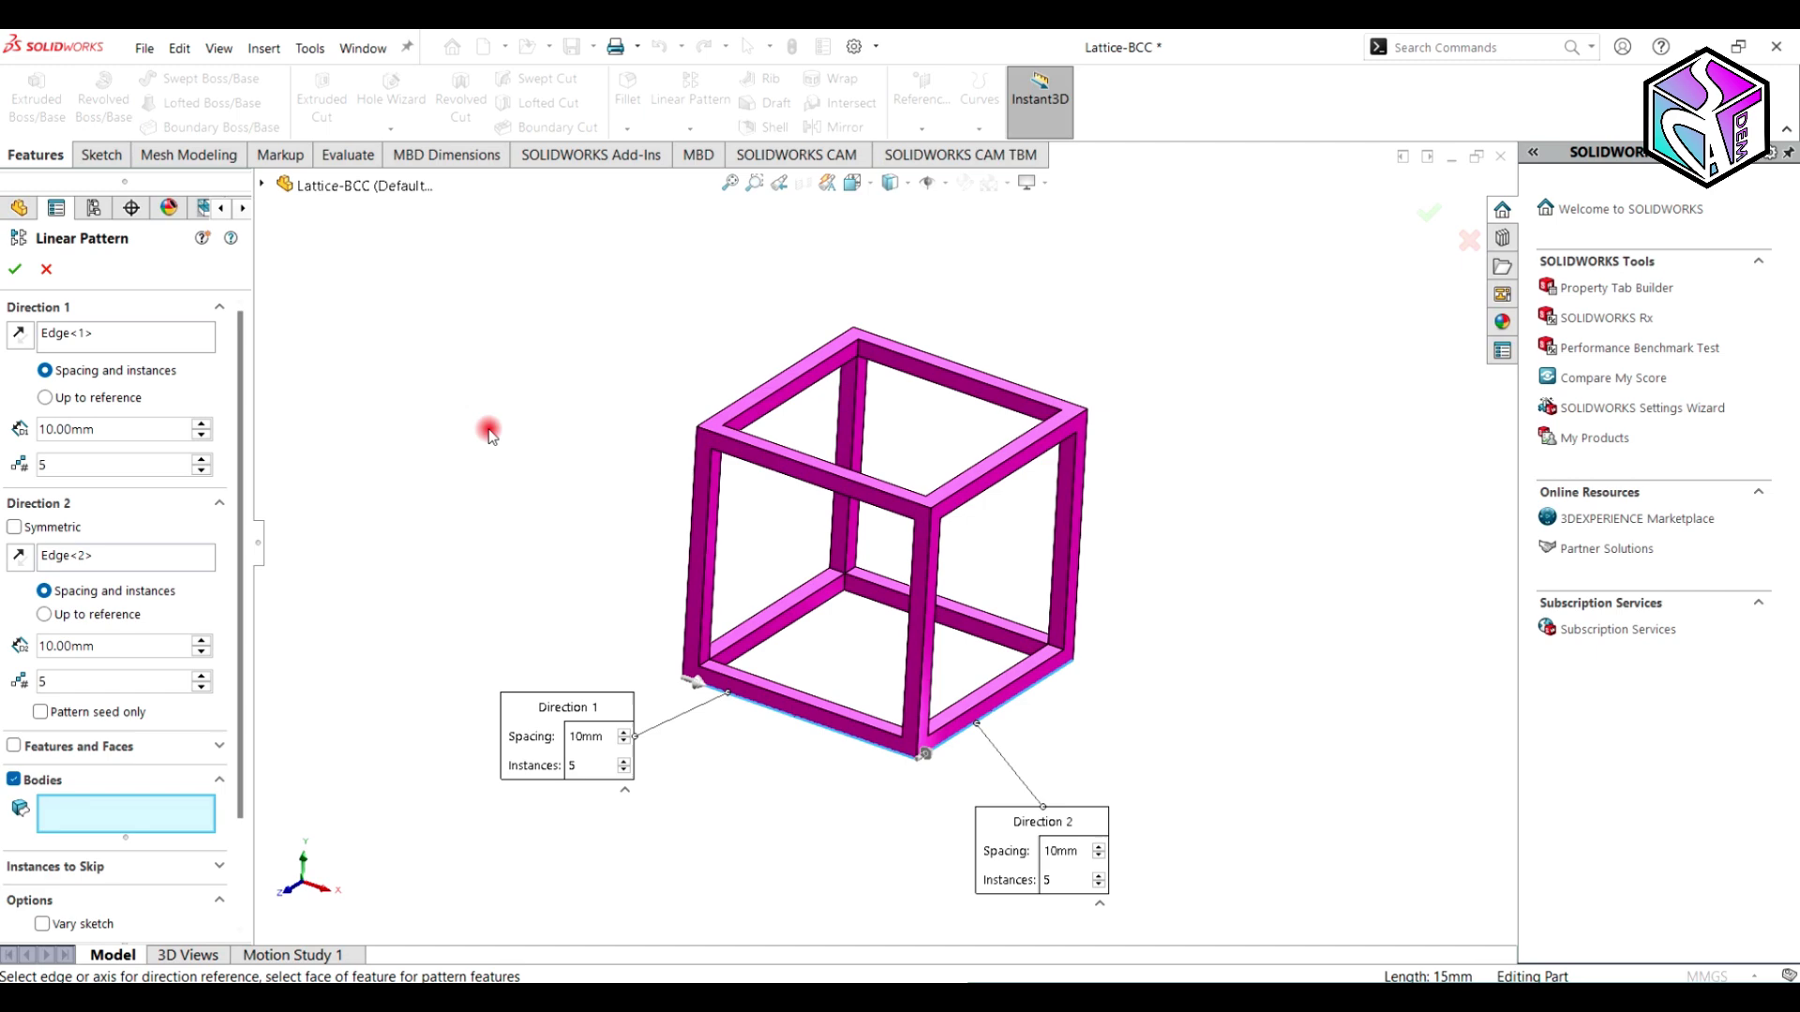
- Select the Cut-Extrude3 cube body and set 2 instances in both directions
{"action": "left_click", "coordinate": [724, 437]}
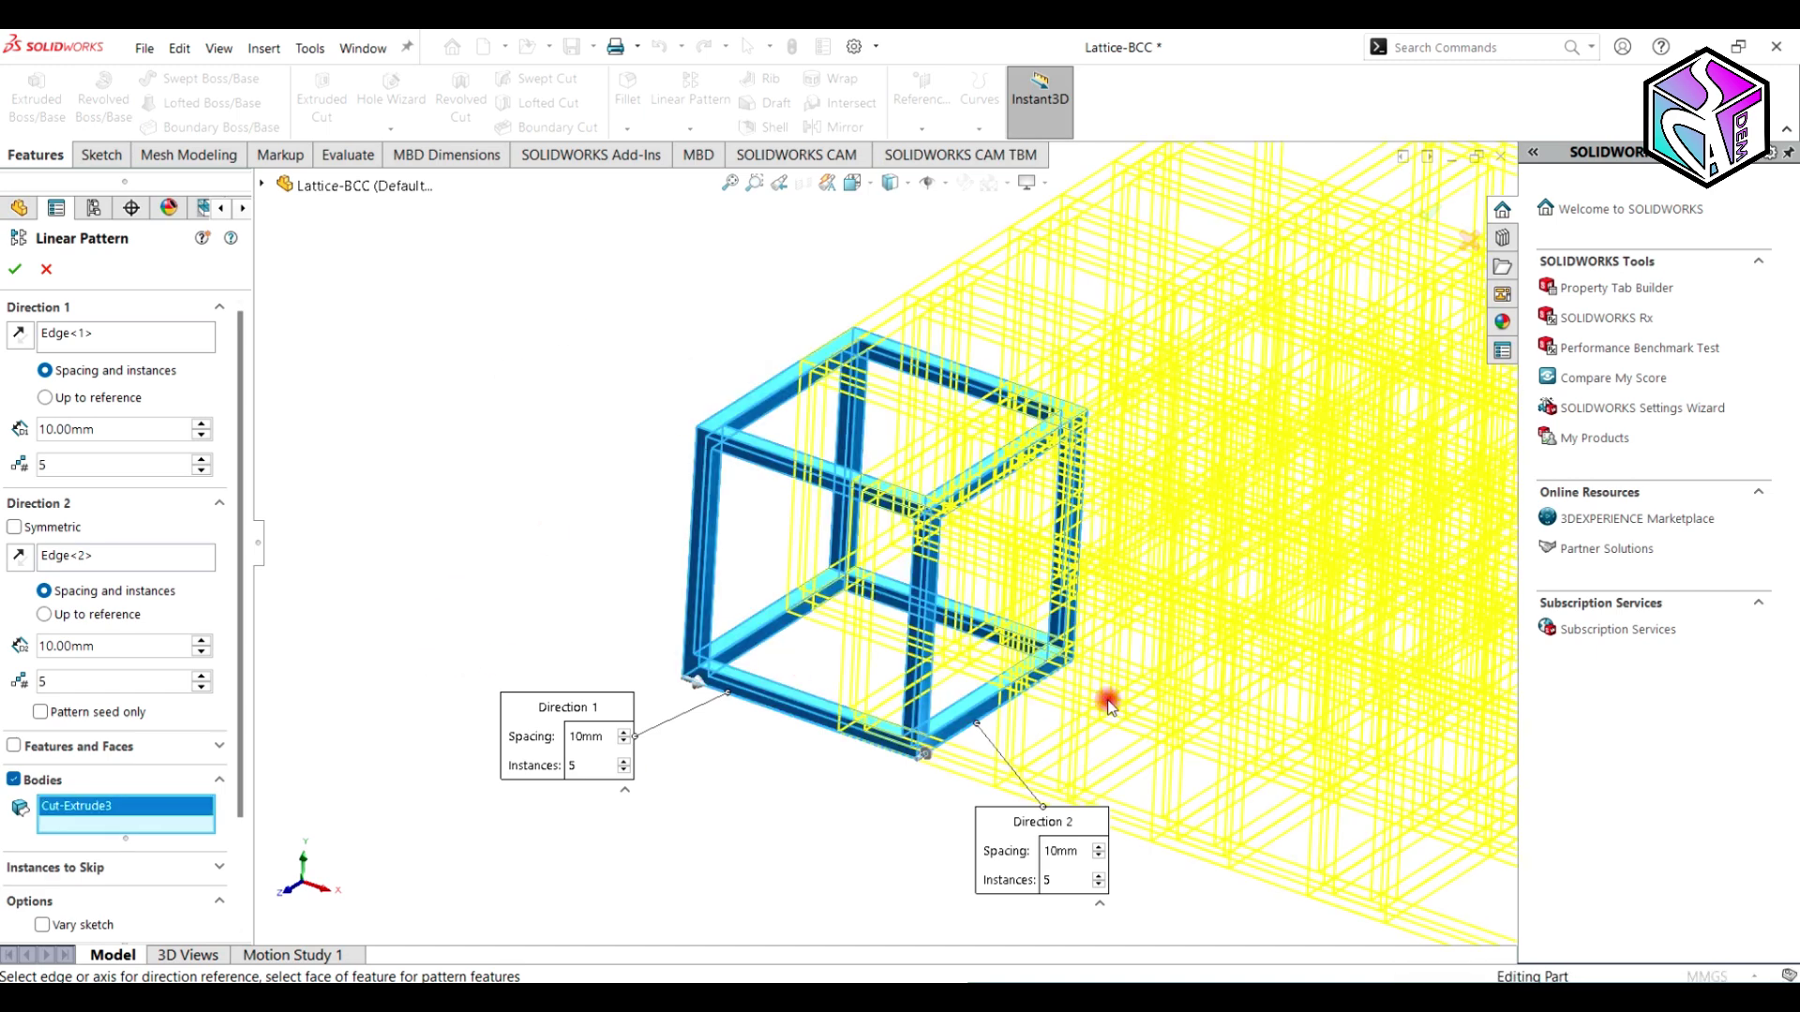
{"action": "scroll", "coordinate": [1134, 675], "scroll_direction": "up", "scroll_amount": 5}
{"action": "scroll", "coordinate": [1219, 525], "scroll_direction": "down", "scroll_amount": 2}
{"action": "scroll", "coordinate": [723, 571], "scroll_direction": "up", "scroll_amount": 1}
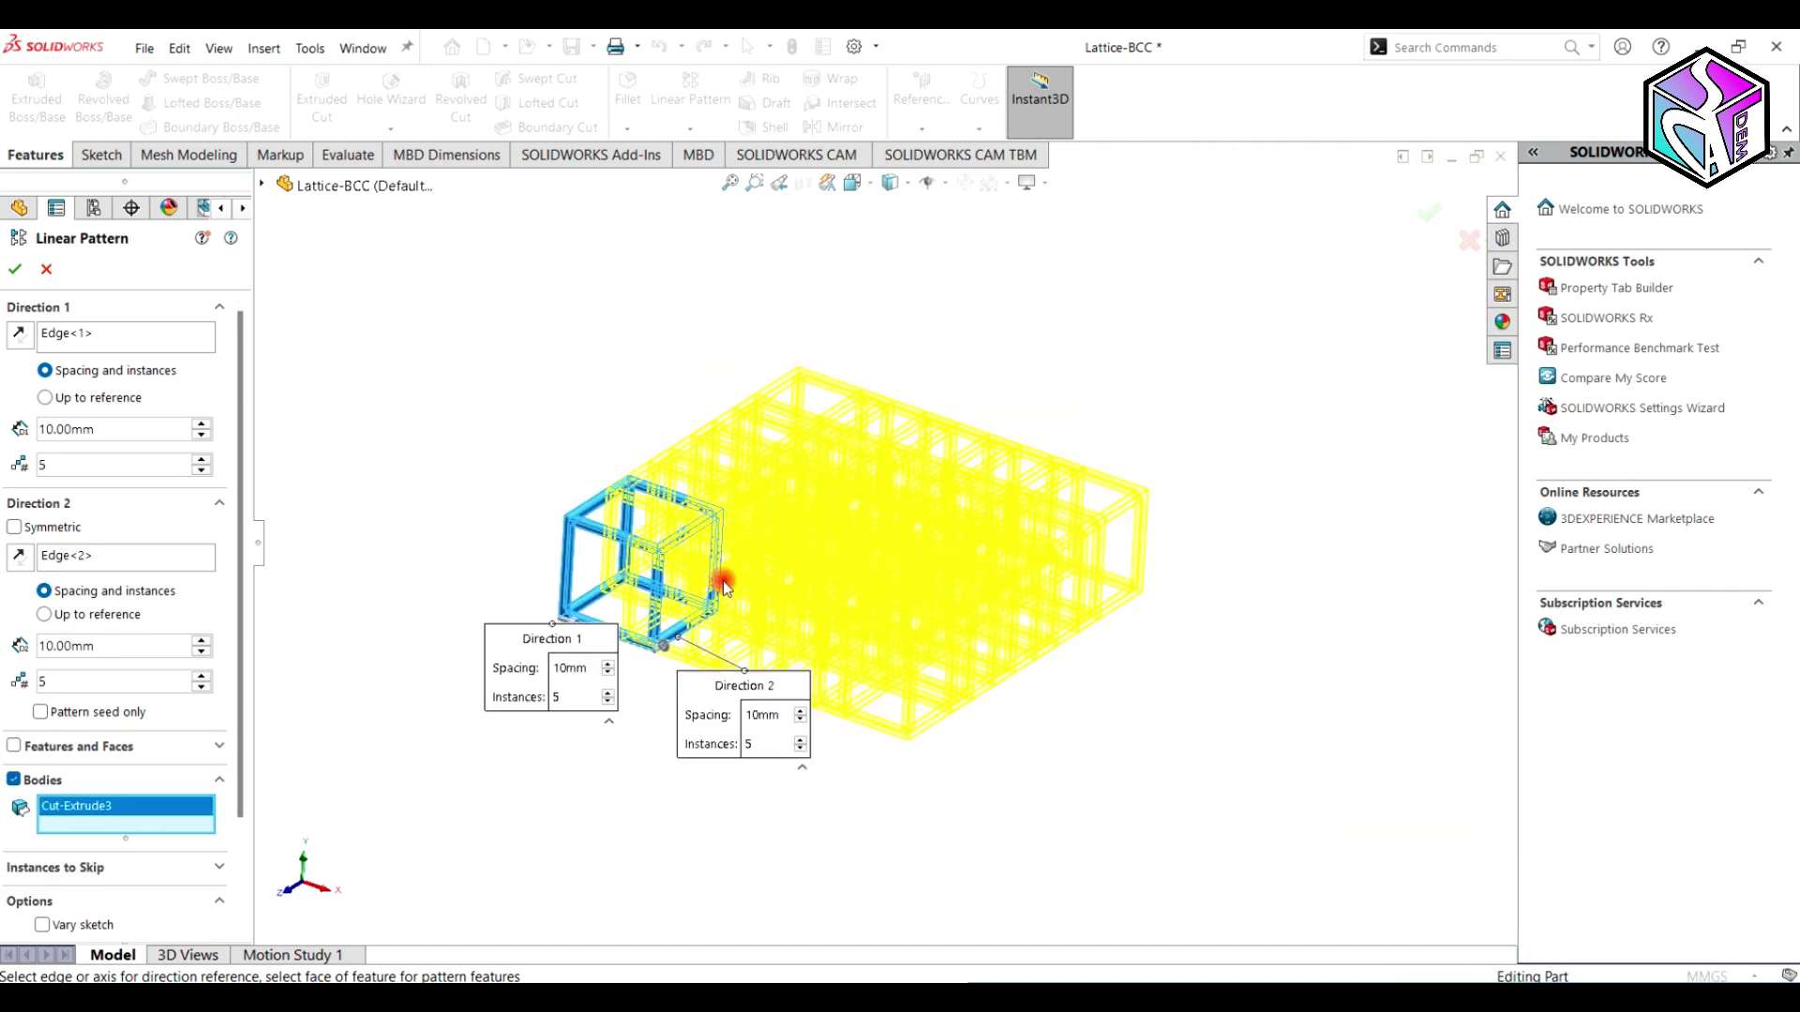
{"action": "scroll", "coordinate": [646, 549], "scroll_direction": "down", "scroll_amount": 3}
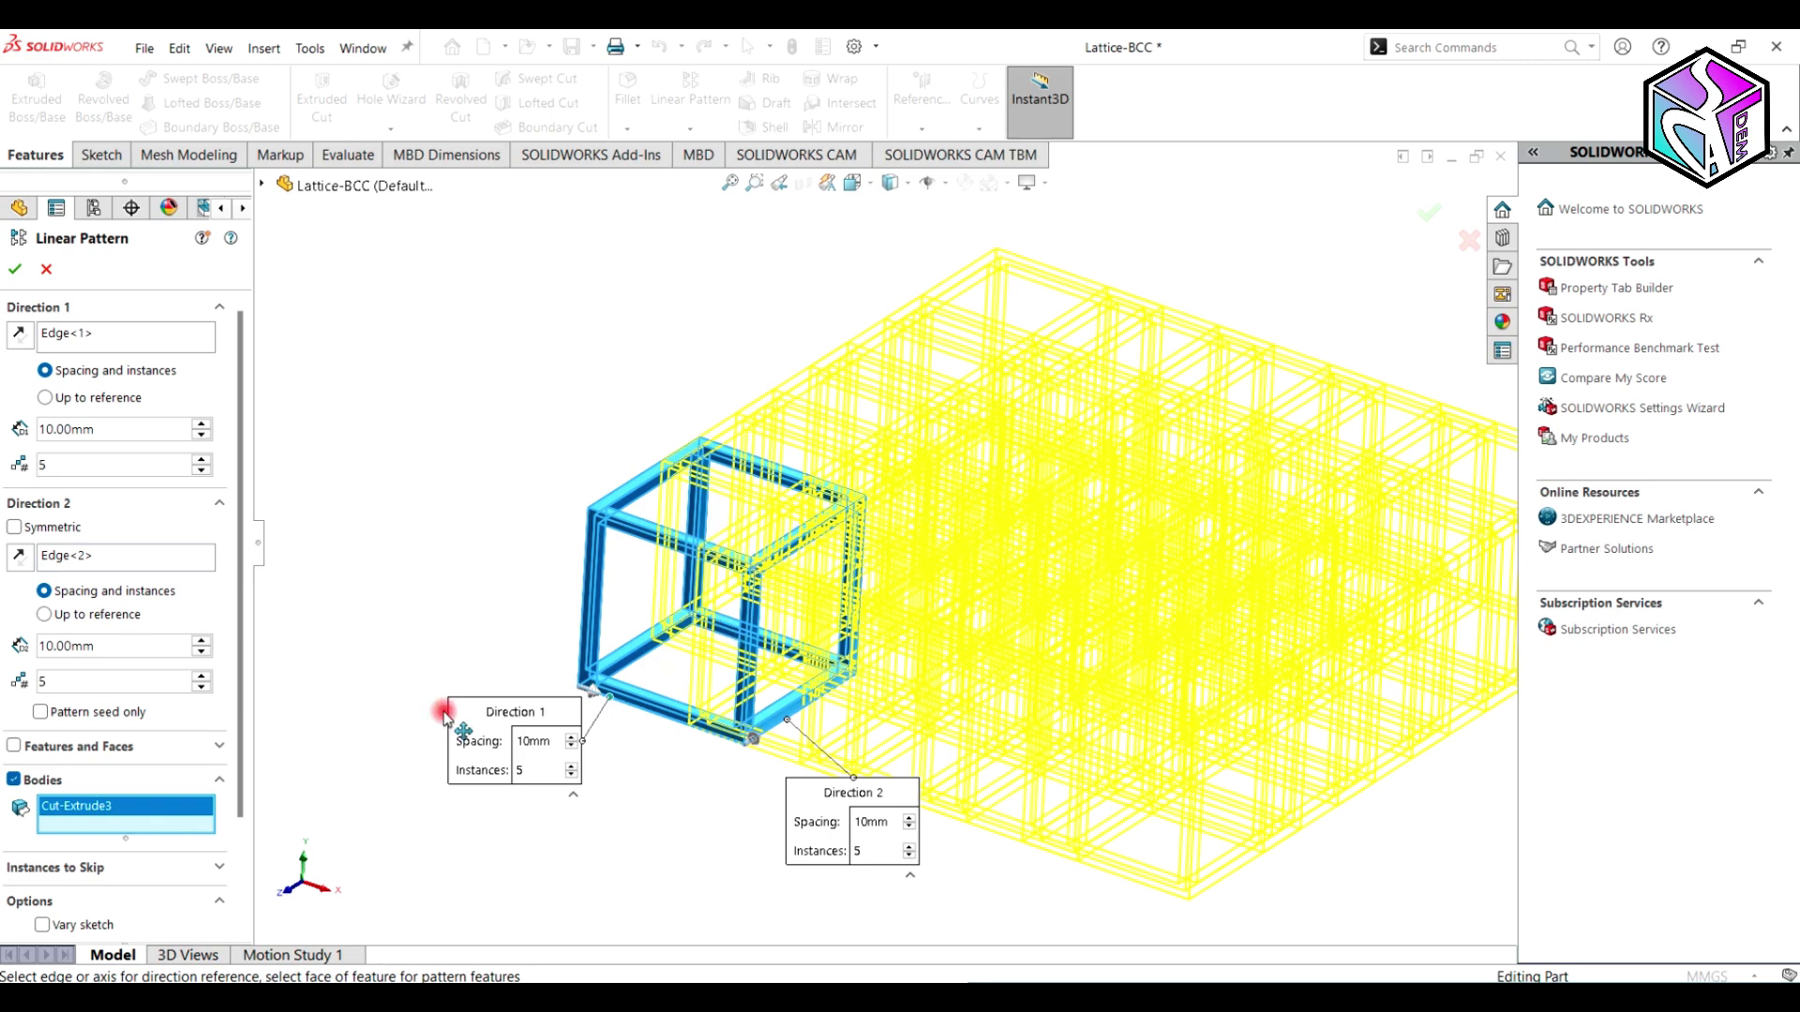
{"action": "left_click", "coordinate": [66, 471]}
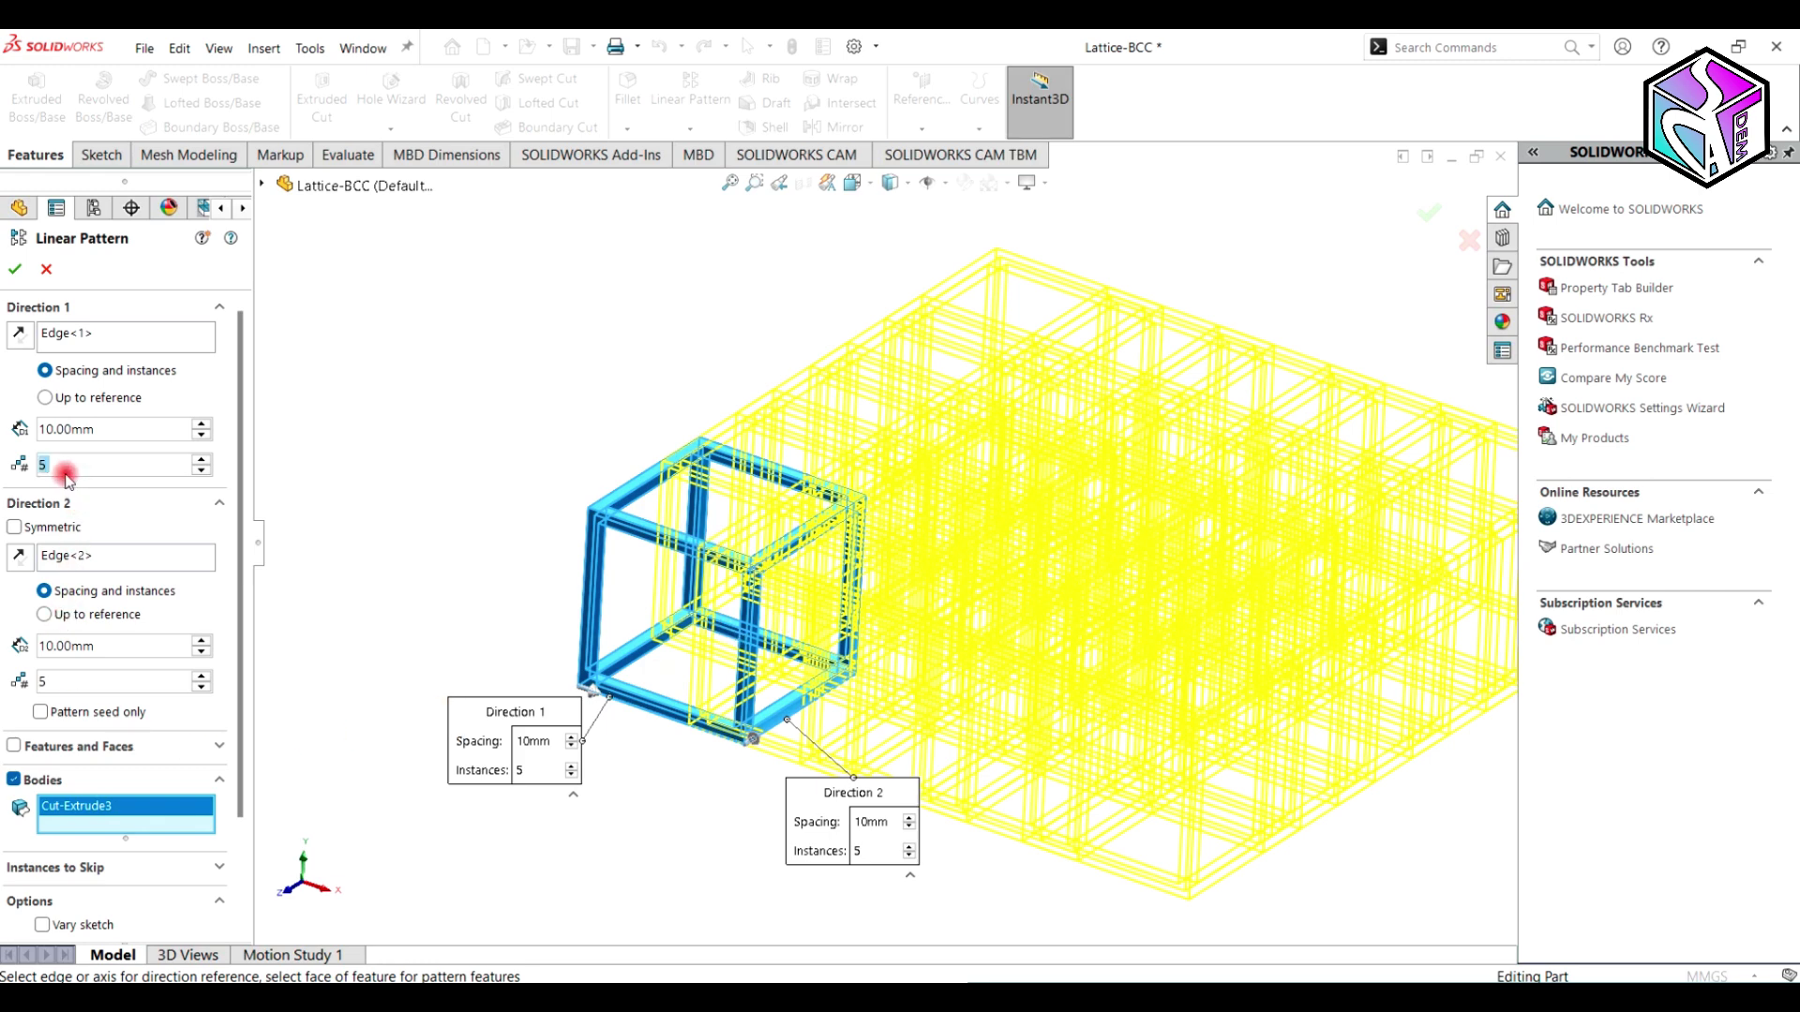
{"action": "type", "text": "2"}
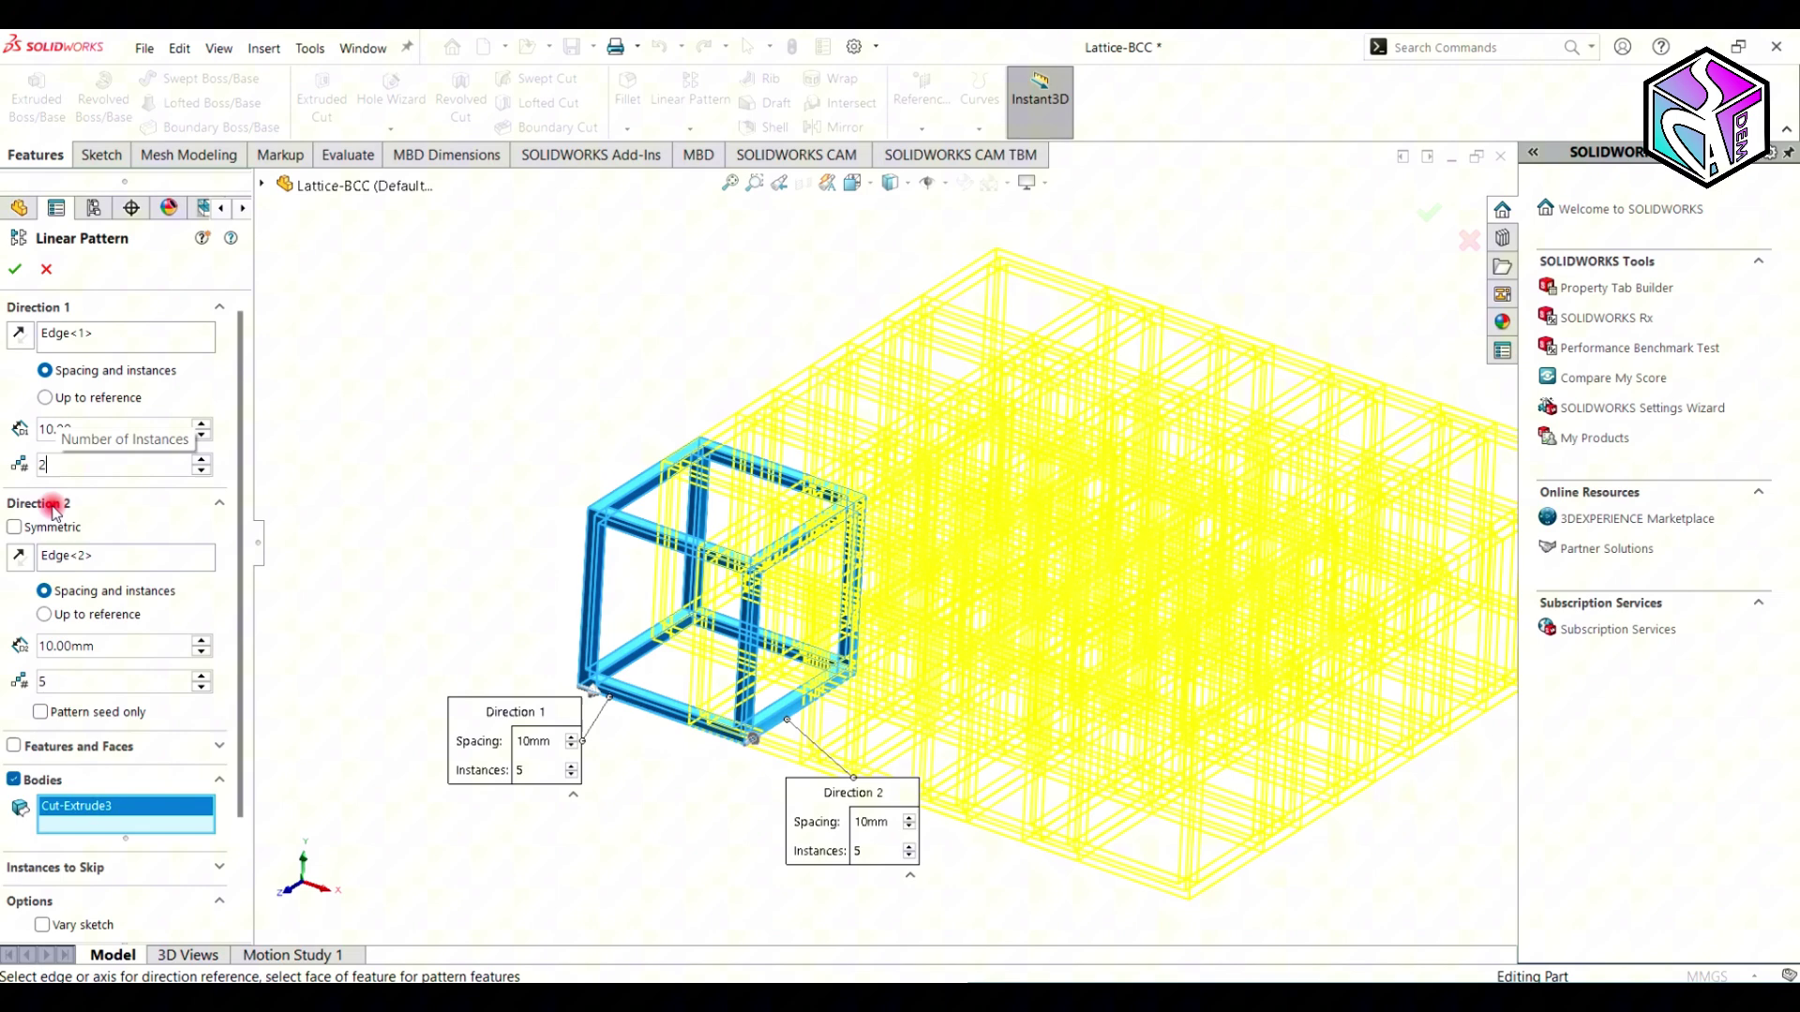
{"action": "key", "text": "Return"}
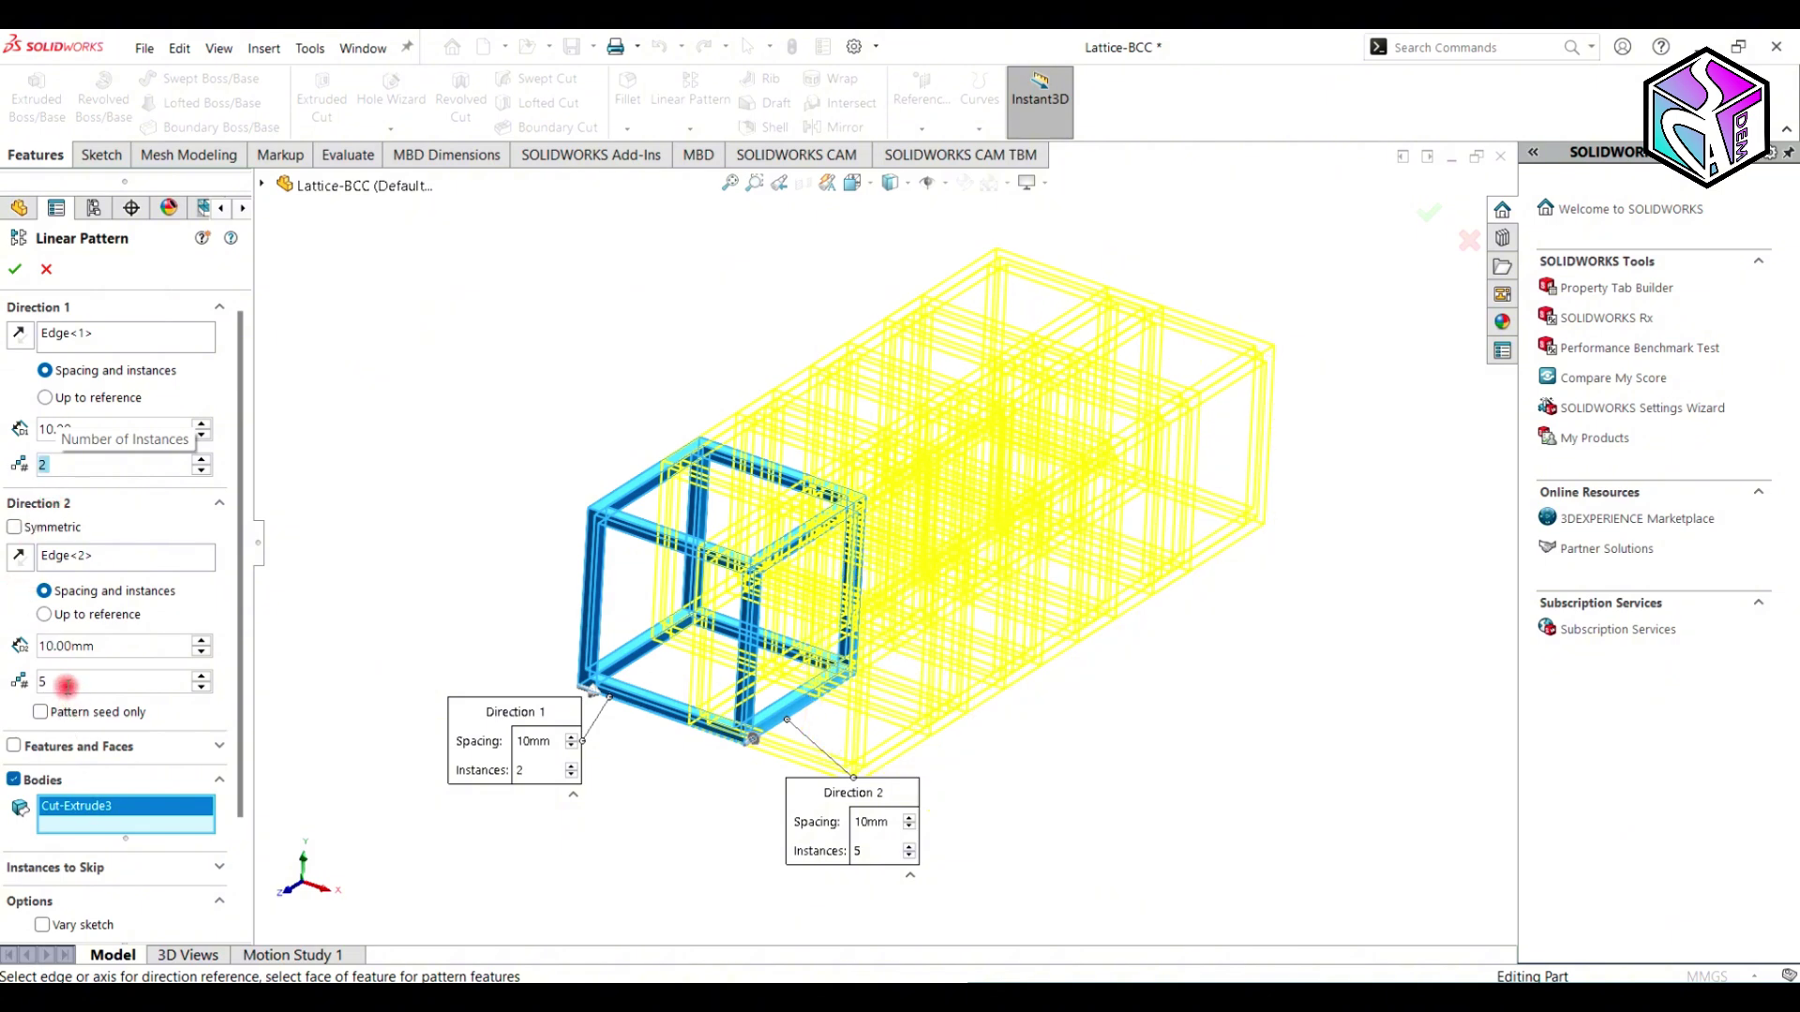
{"action": "left_click", "coordinate": [65, 686]}
{"action": "key", "text": "Return"}
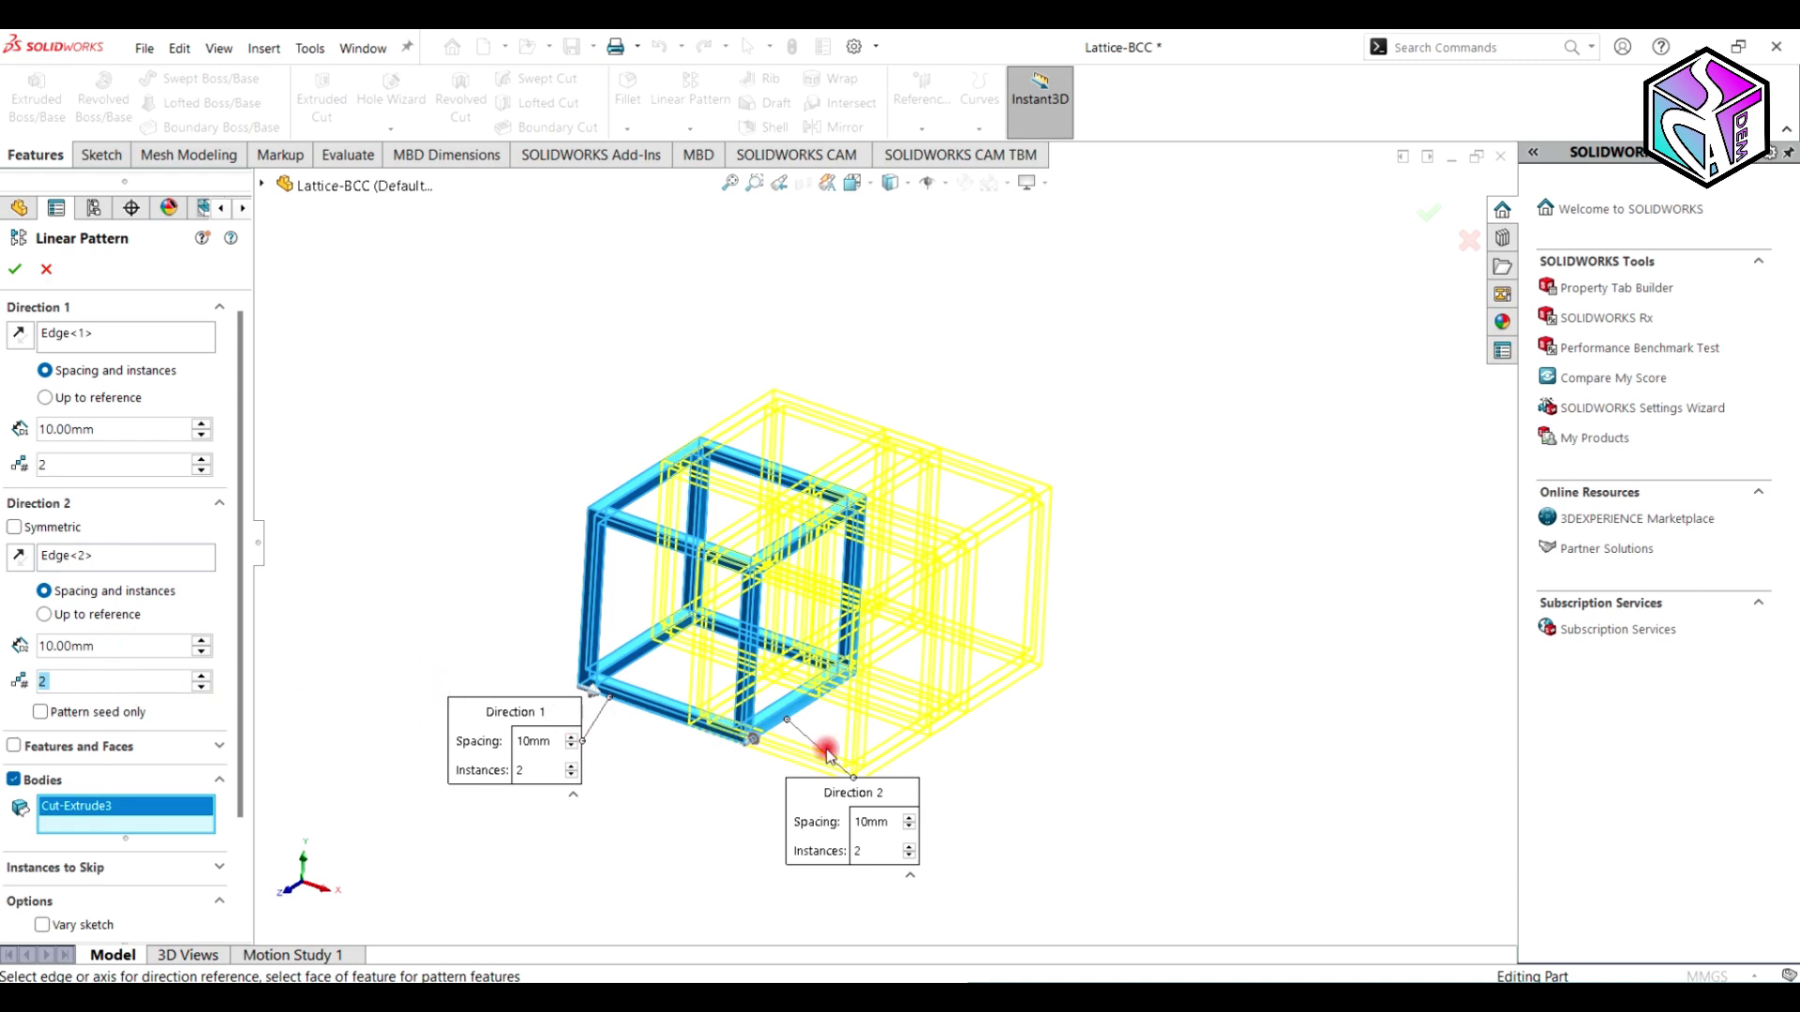
- Set both directions' spacing to 14 mm and accept the 2×2 pattern
{"action": "scroll", "coordinate": [792, 675], "scroll_direction": "down", "scroll_amount": 5}
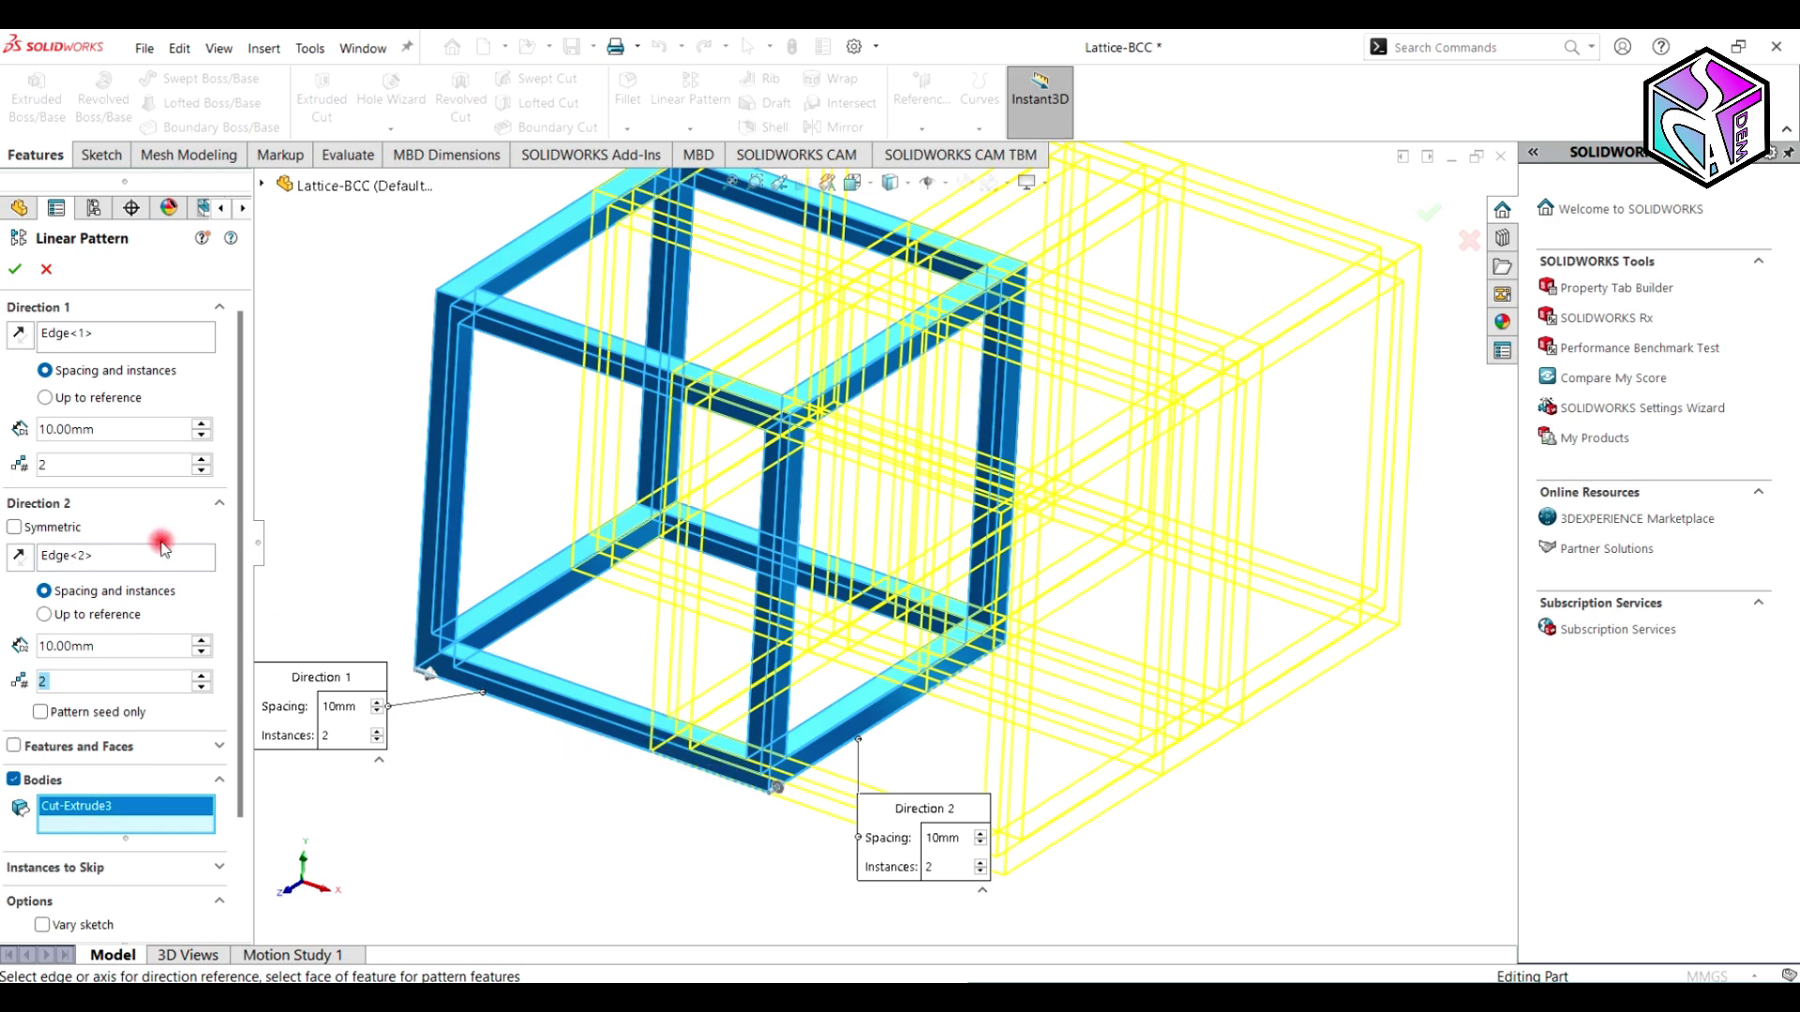
{"action": "double_click", "coordinate": [77, 430]}
{"action": "type", "text": "13"}
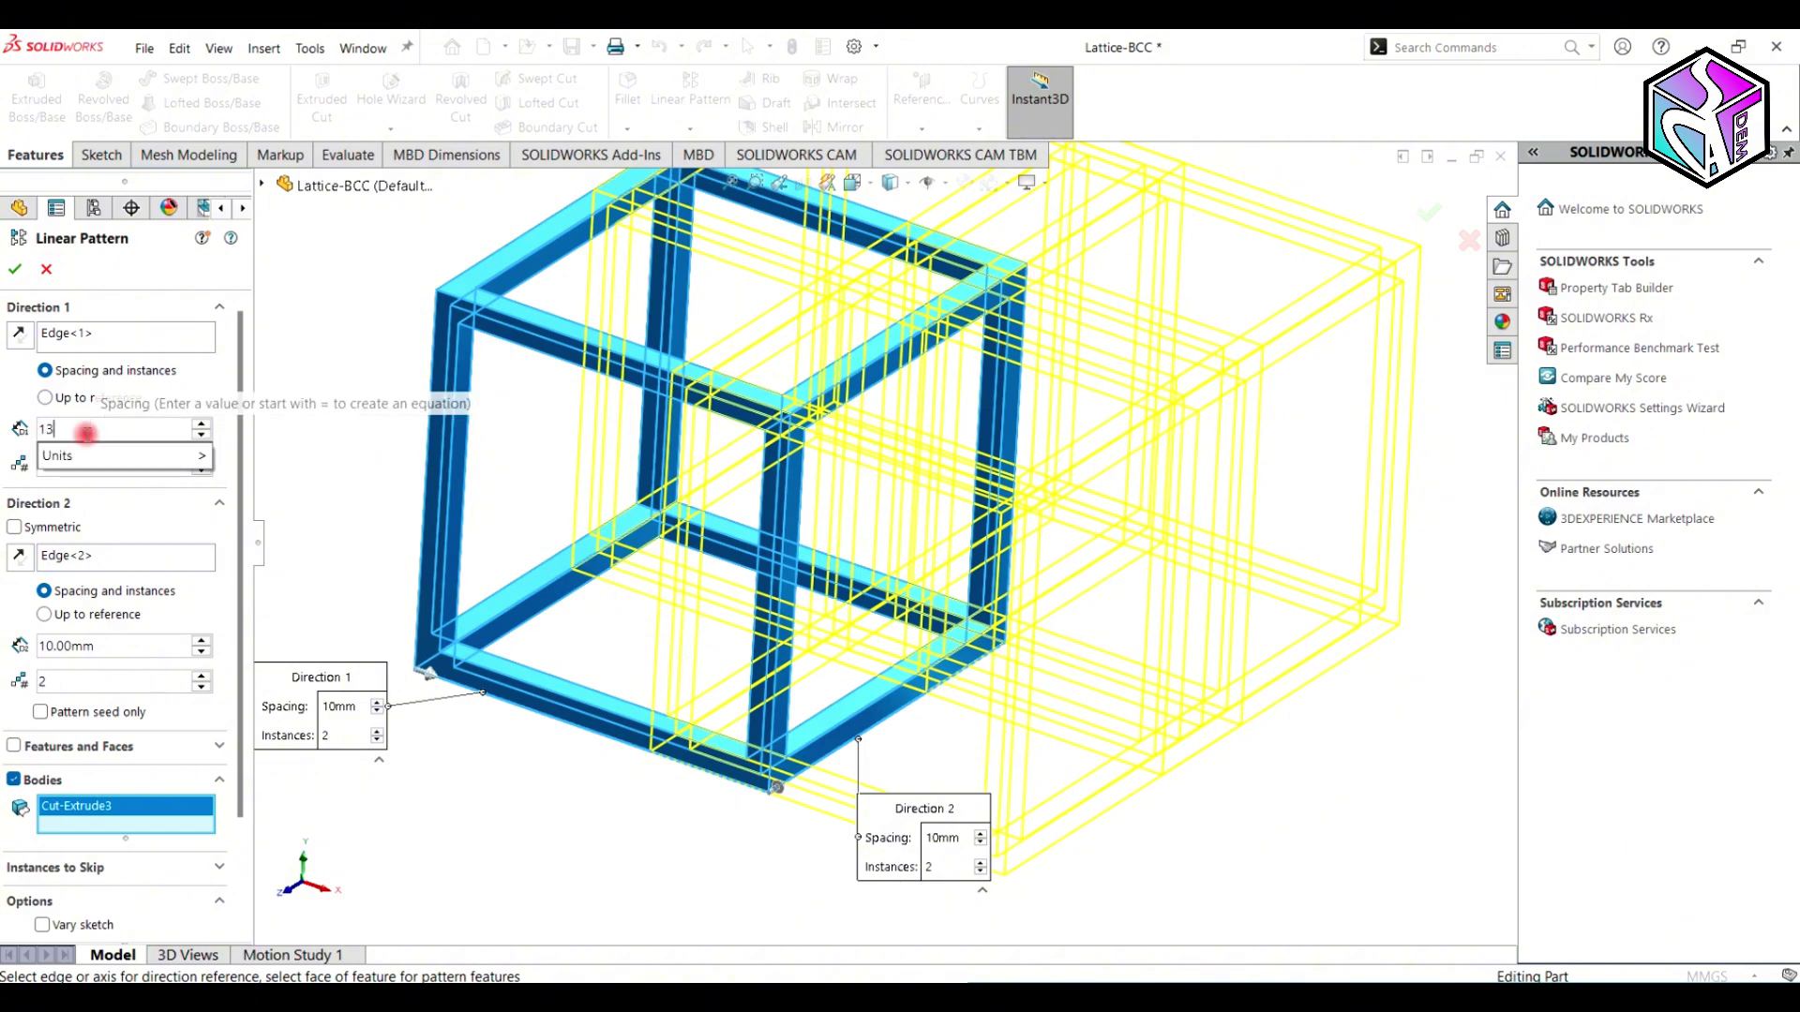
{"action": "key", "text": "Return"}
{"action": "type", "text": "14"}
{"action": "key", "text": "Return"}
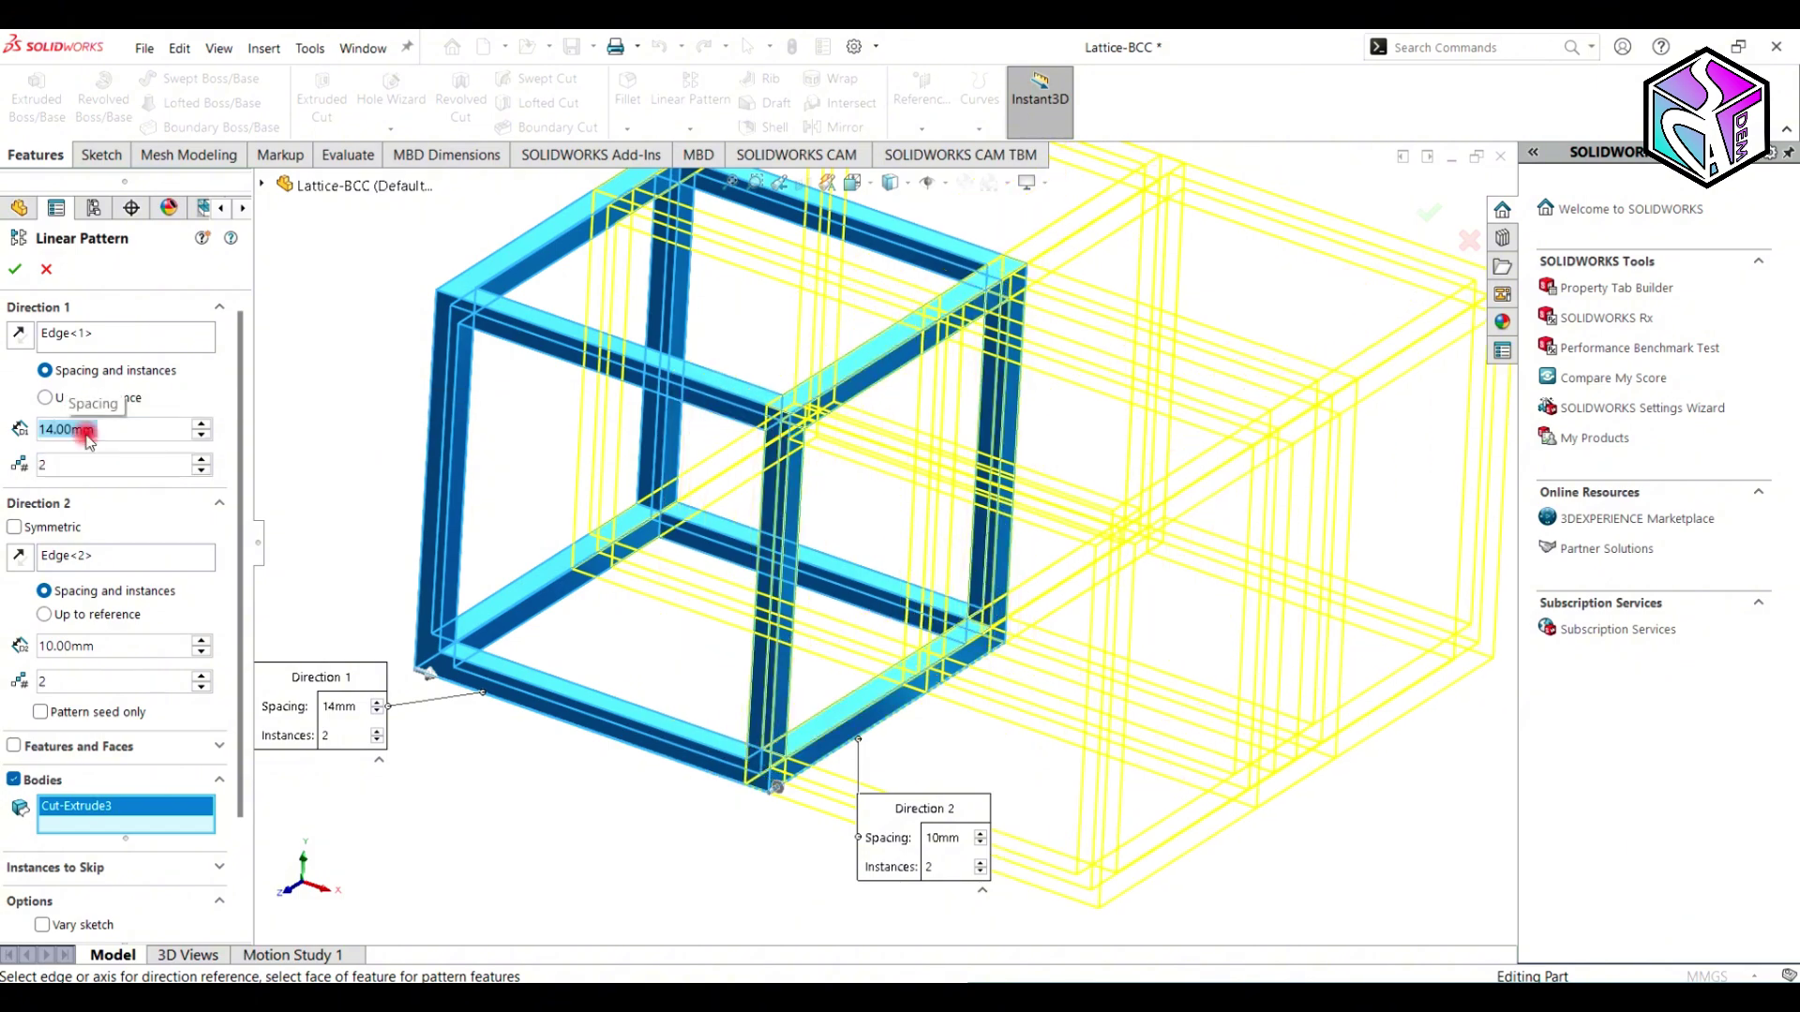
{"action": "middle_click_drag", "start_coordinate": [754, 917], "coordinate": [803, 947]}
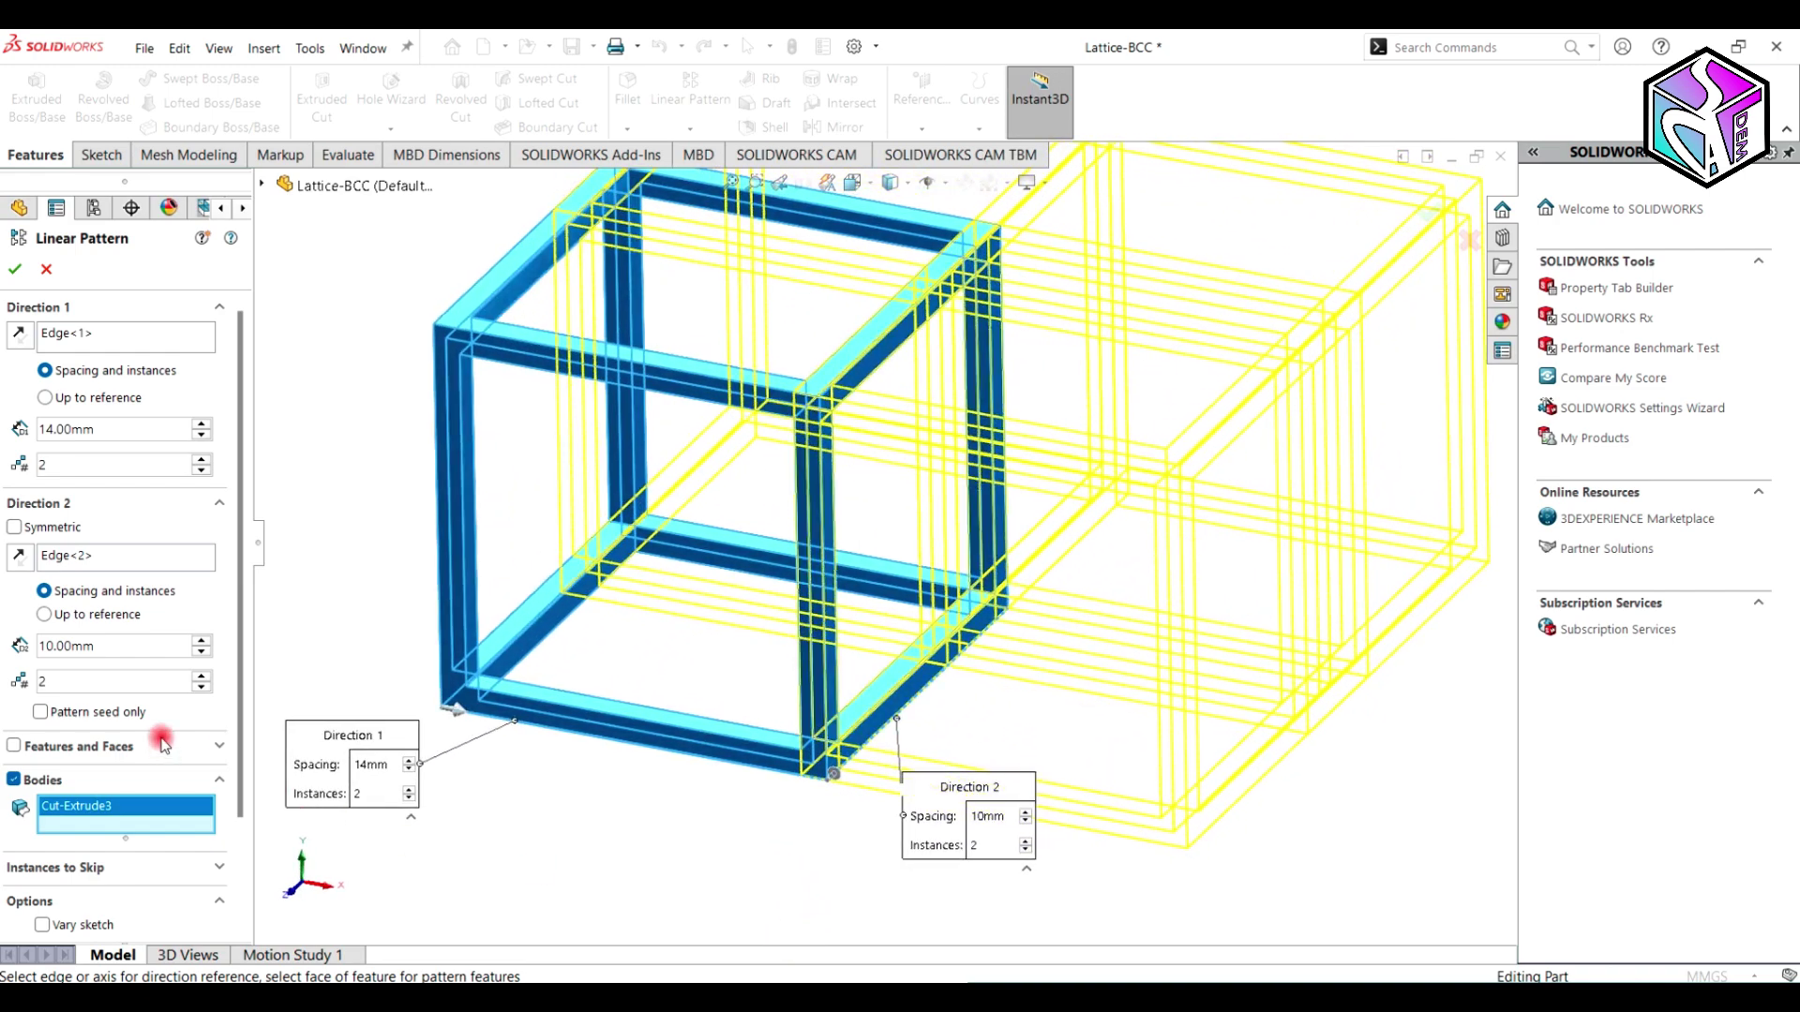
{"action": "left_click", "coordinate": [106, 645]}
{"action": "double_click", "coordinate": [103, 647]}
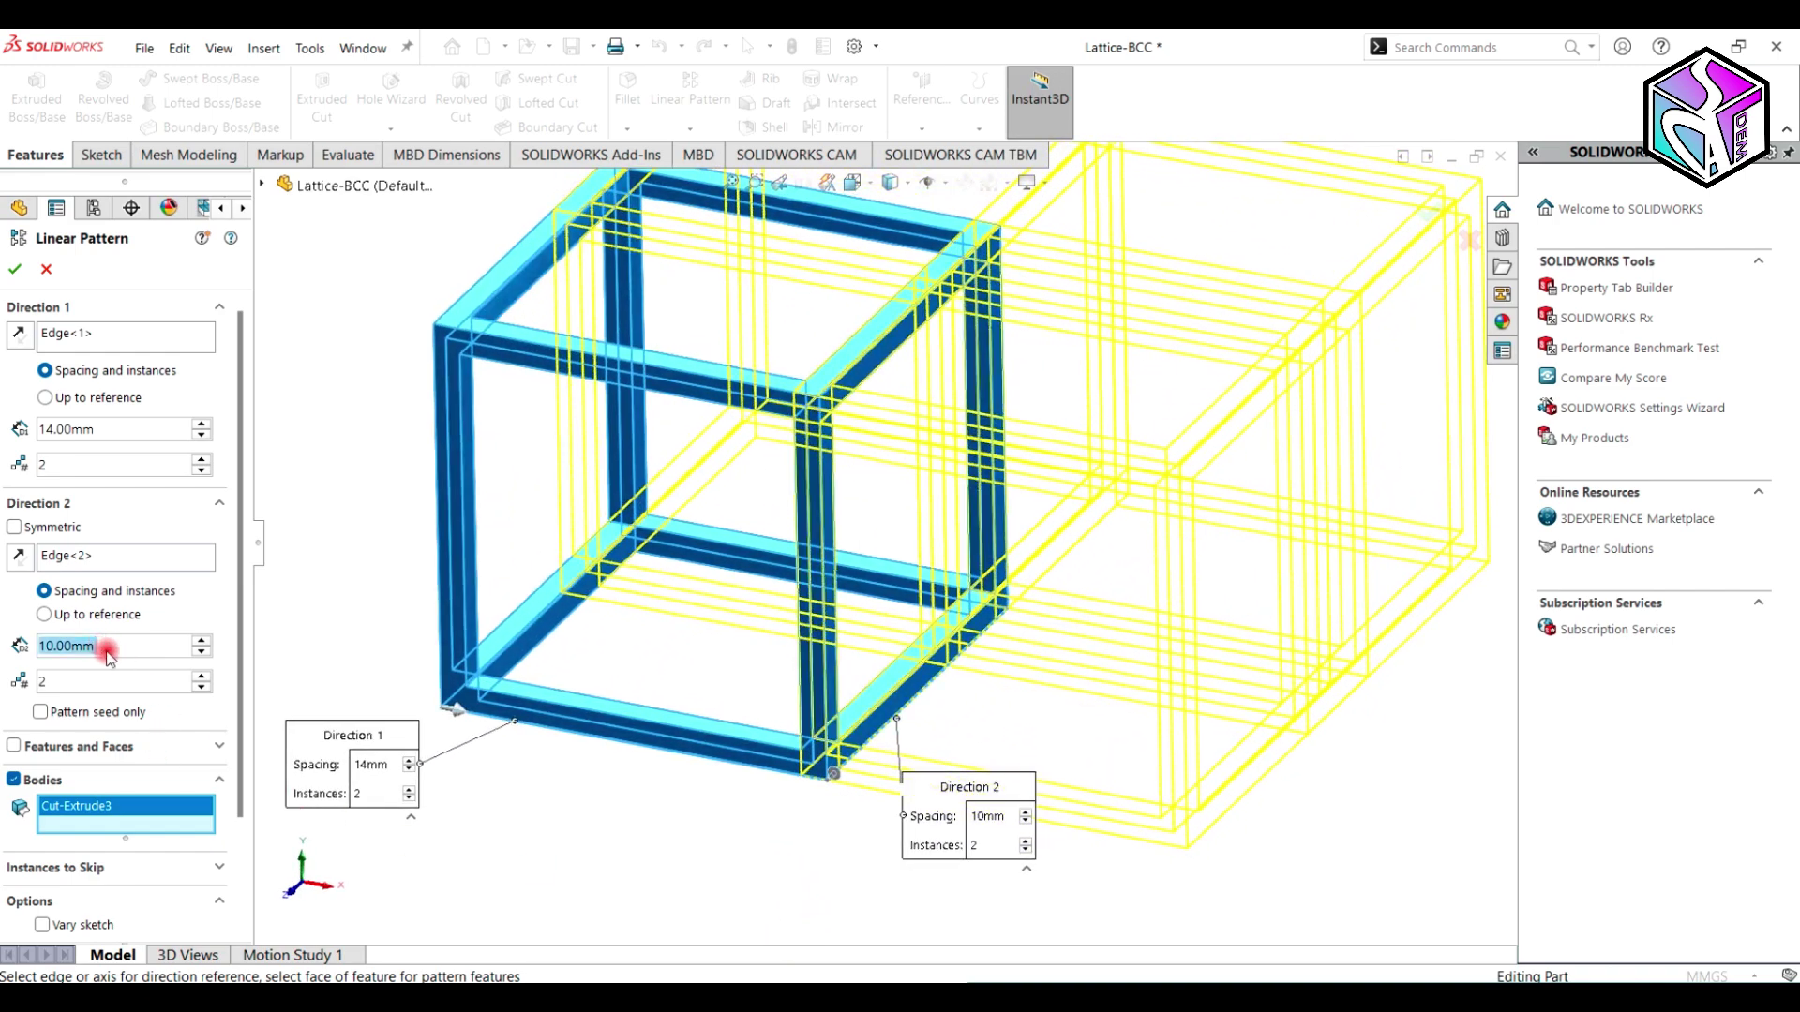
{"action": "type", "text": "14"}
{"action": "key", "text": "Return"}
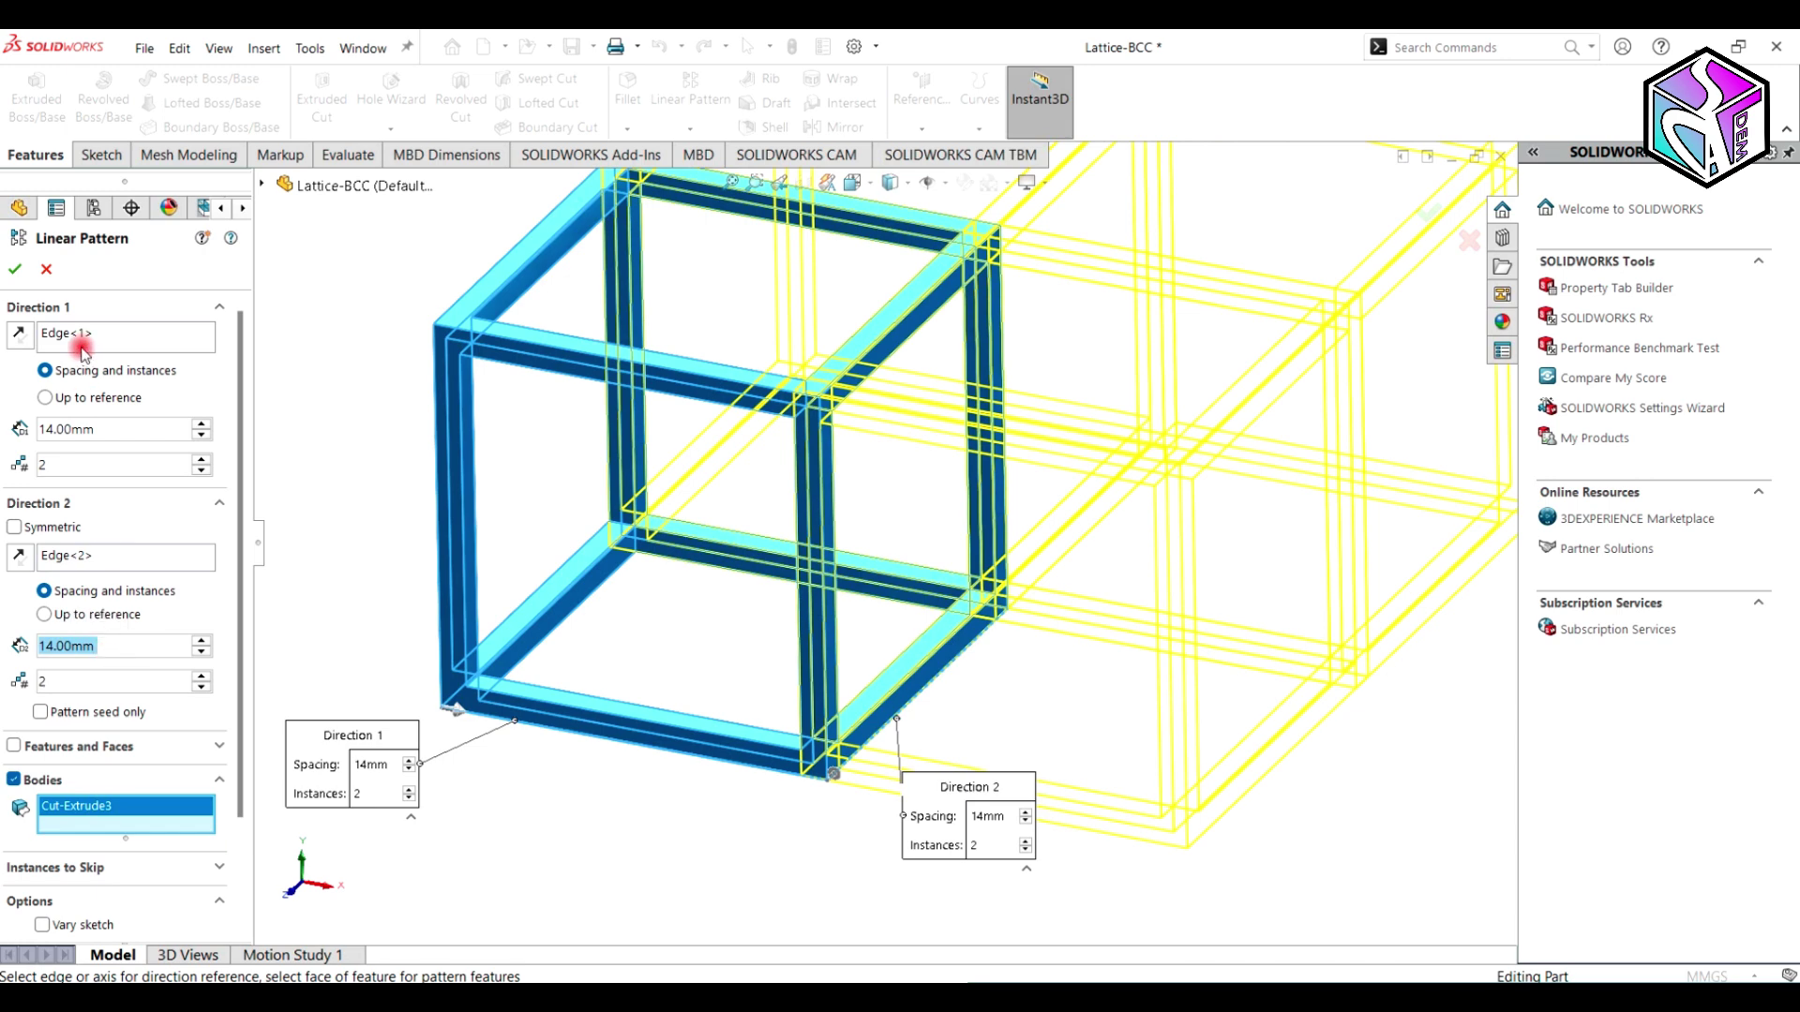
{"action": "left_click", "coordinate": [15, 270]}
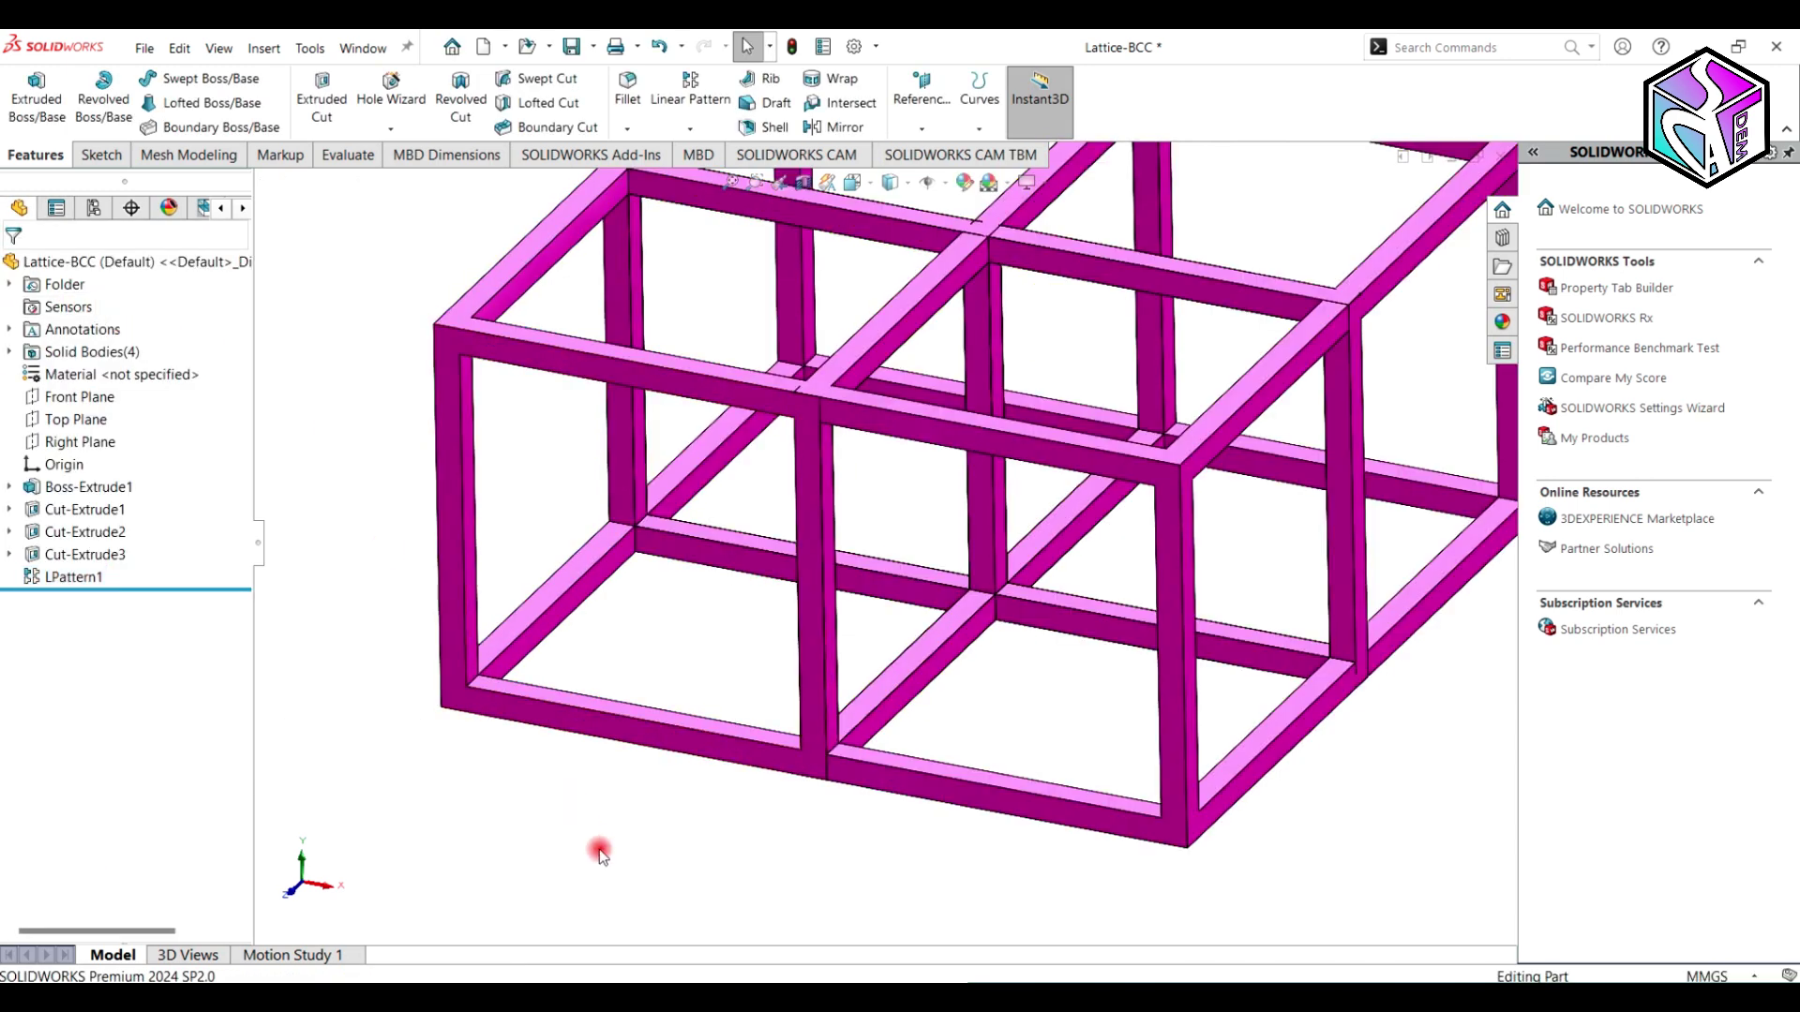
- Edit LPattern1 to change its Direction 1 spacing to 15 mm and reapply it
{"action": "middle_click_drag", "start_coordinate": [594, 808], "coordinate": [863, 474]}
{"action": "scroll", "coordinate": [918, 405], "scroll_direction": "down", "scroll_amount": 2}
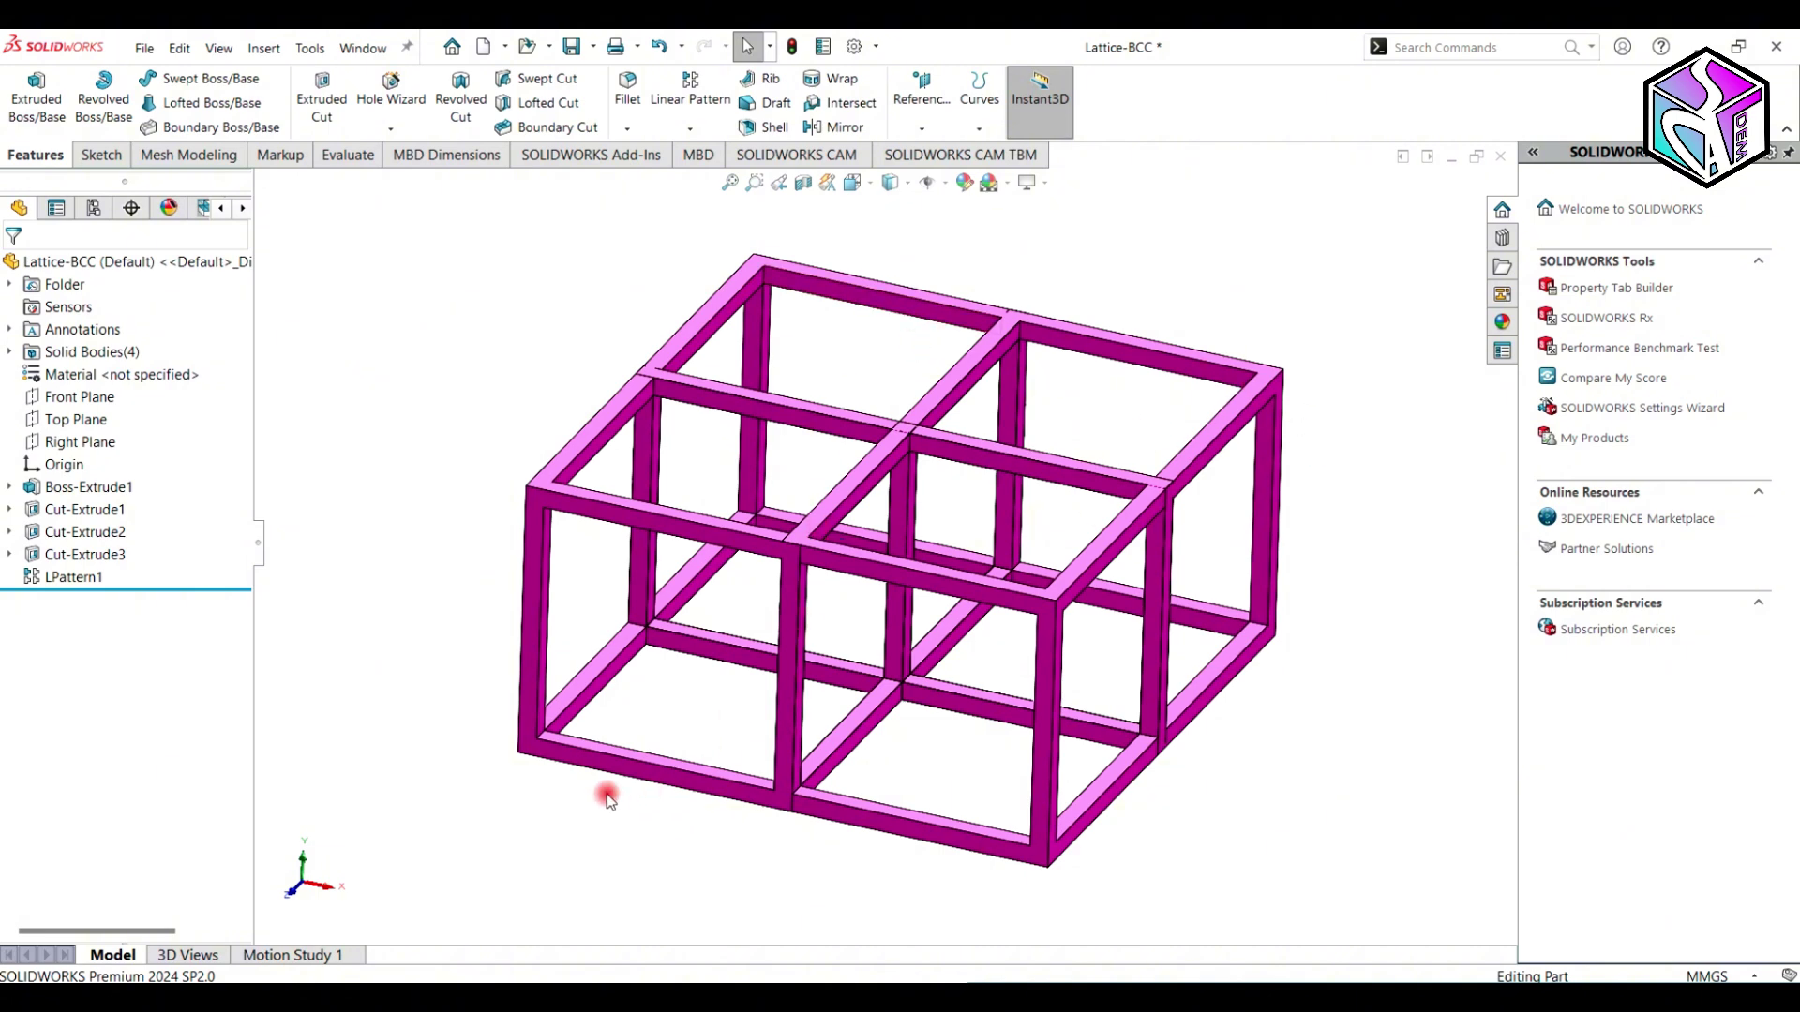
{"action": "right_click", "coordinate": [52, 577]}
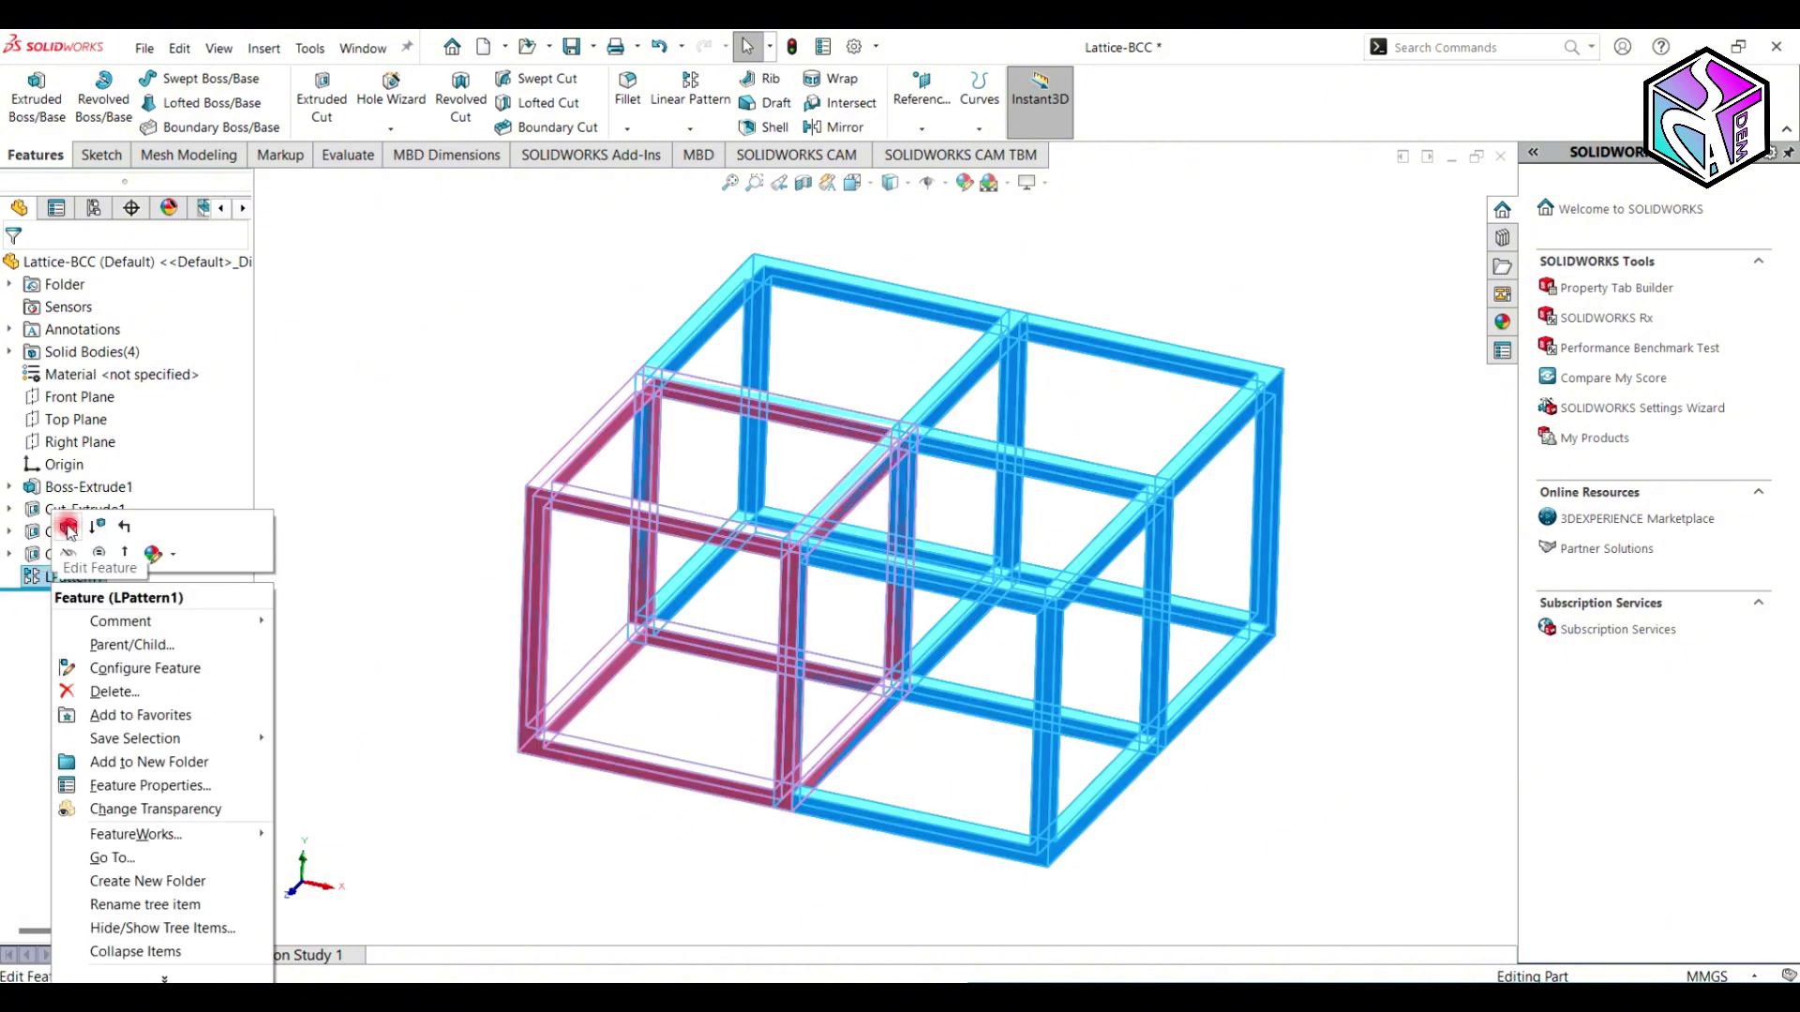
{"action": "left_click", "coordinate": [68, 528]}
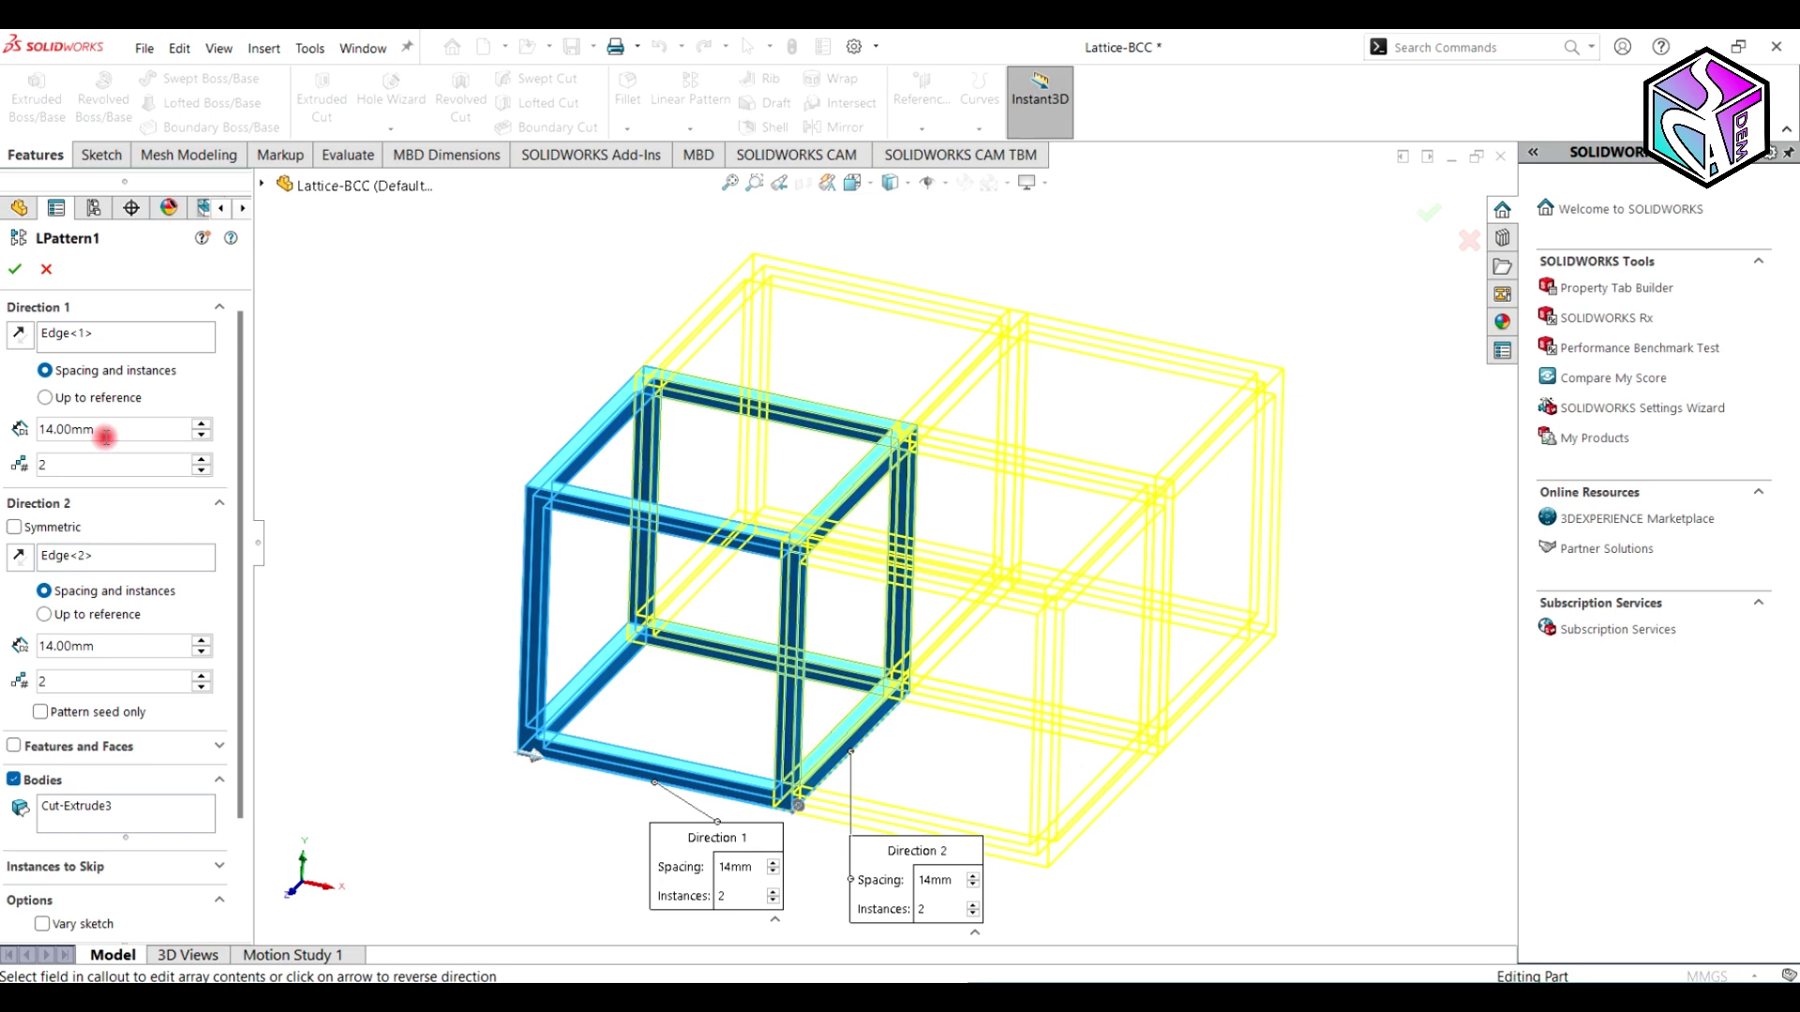
{"action": "double_click", "coordinate": [105, 437]}
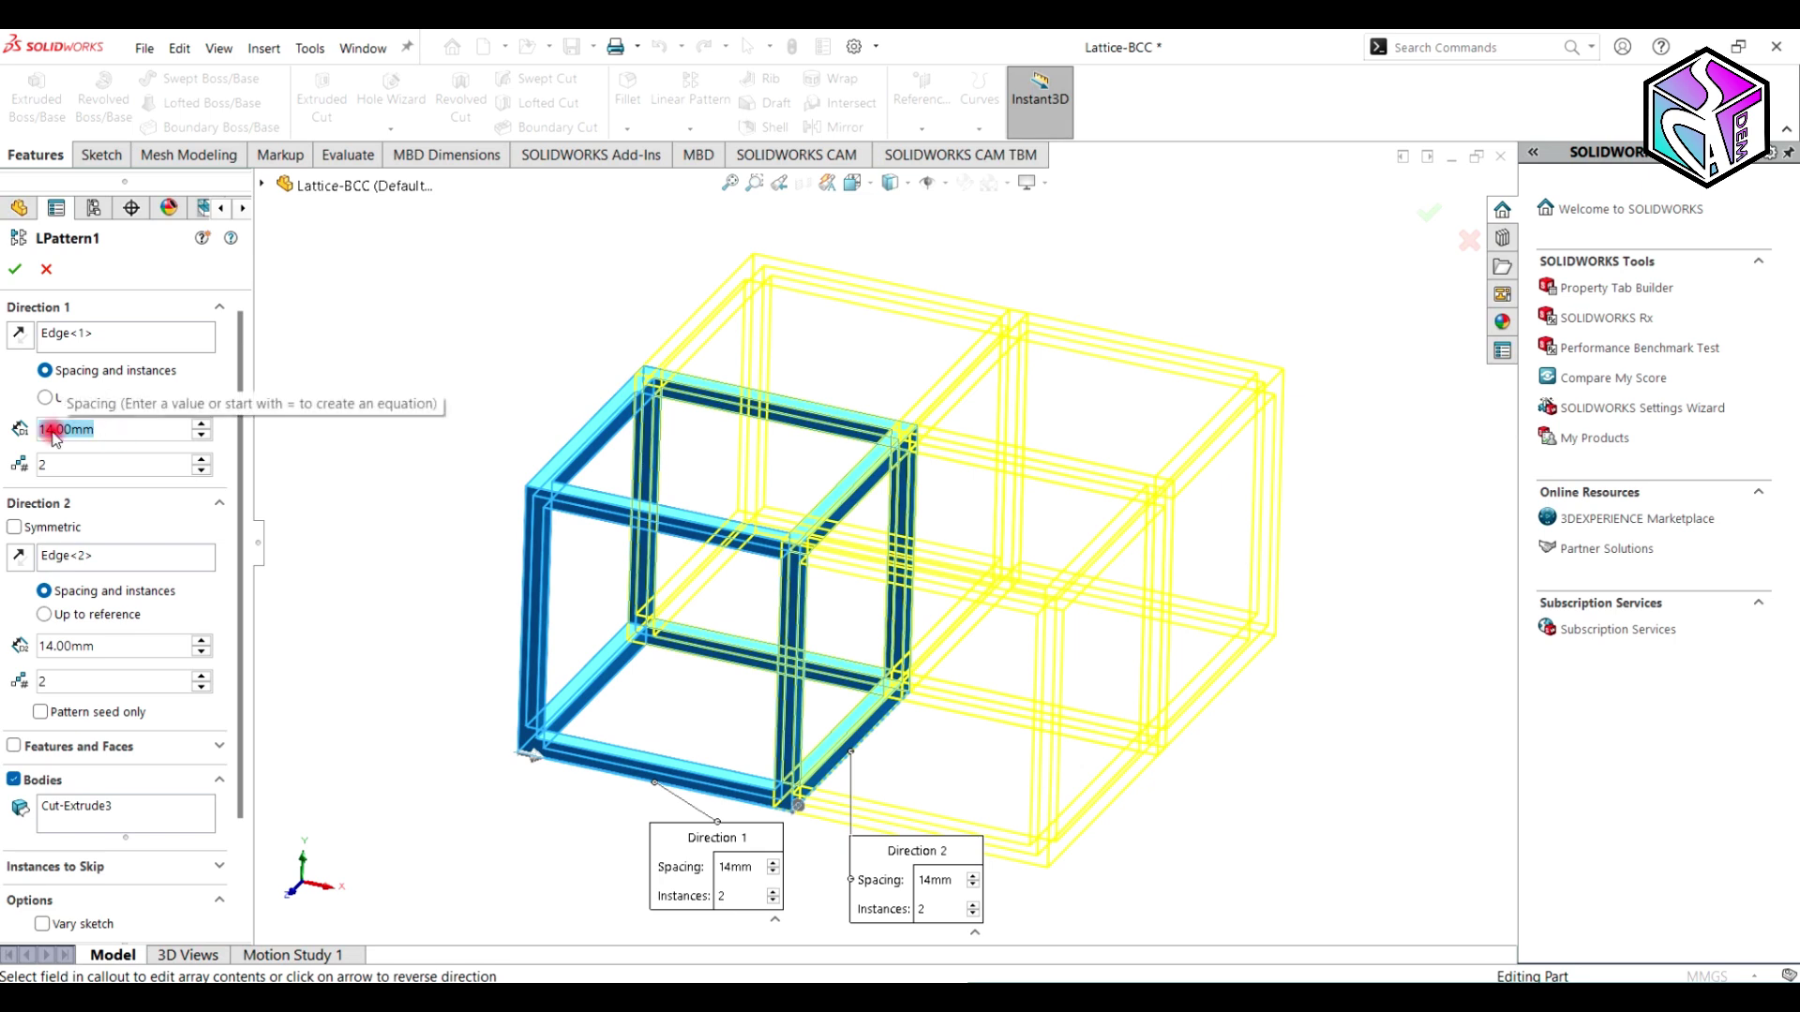
{"action": "scroll", "coordinate": [52, 432], "scroll_direction": "up", "scroll_amount": 1}
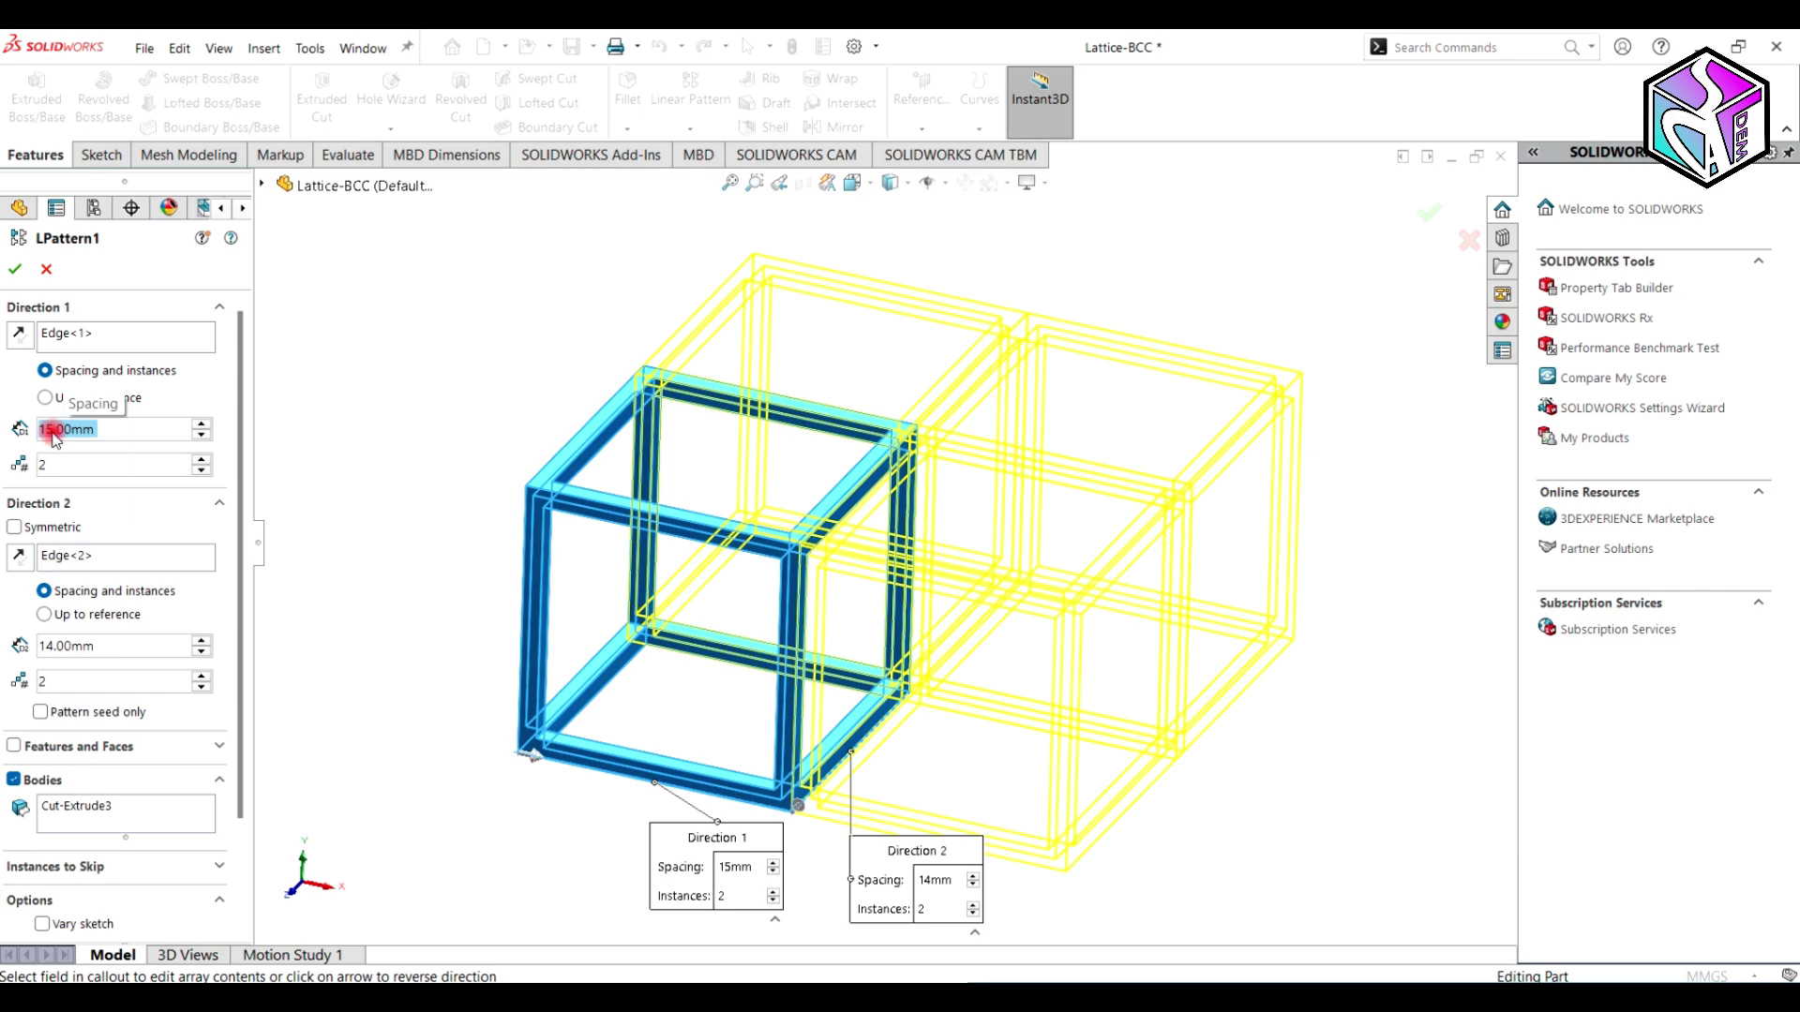
{"action": "left_click", "coordinate": [15, 269]}
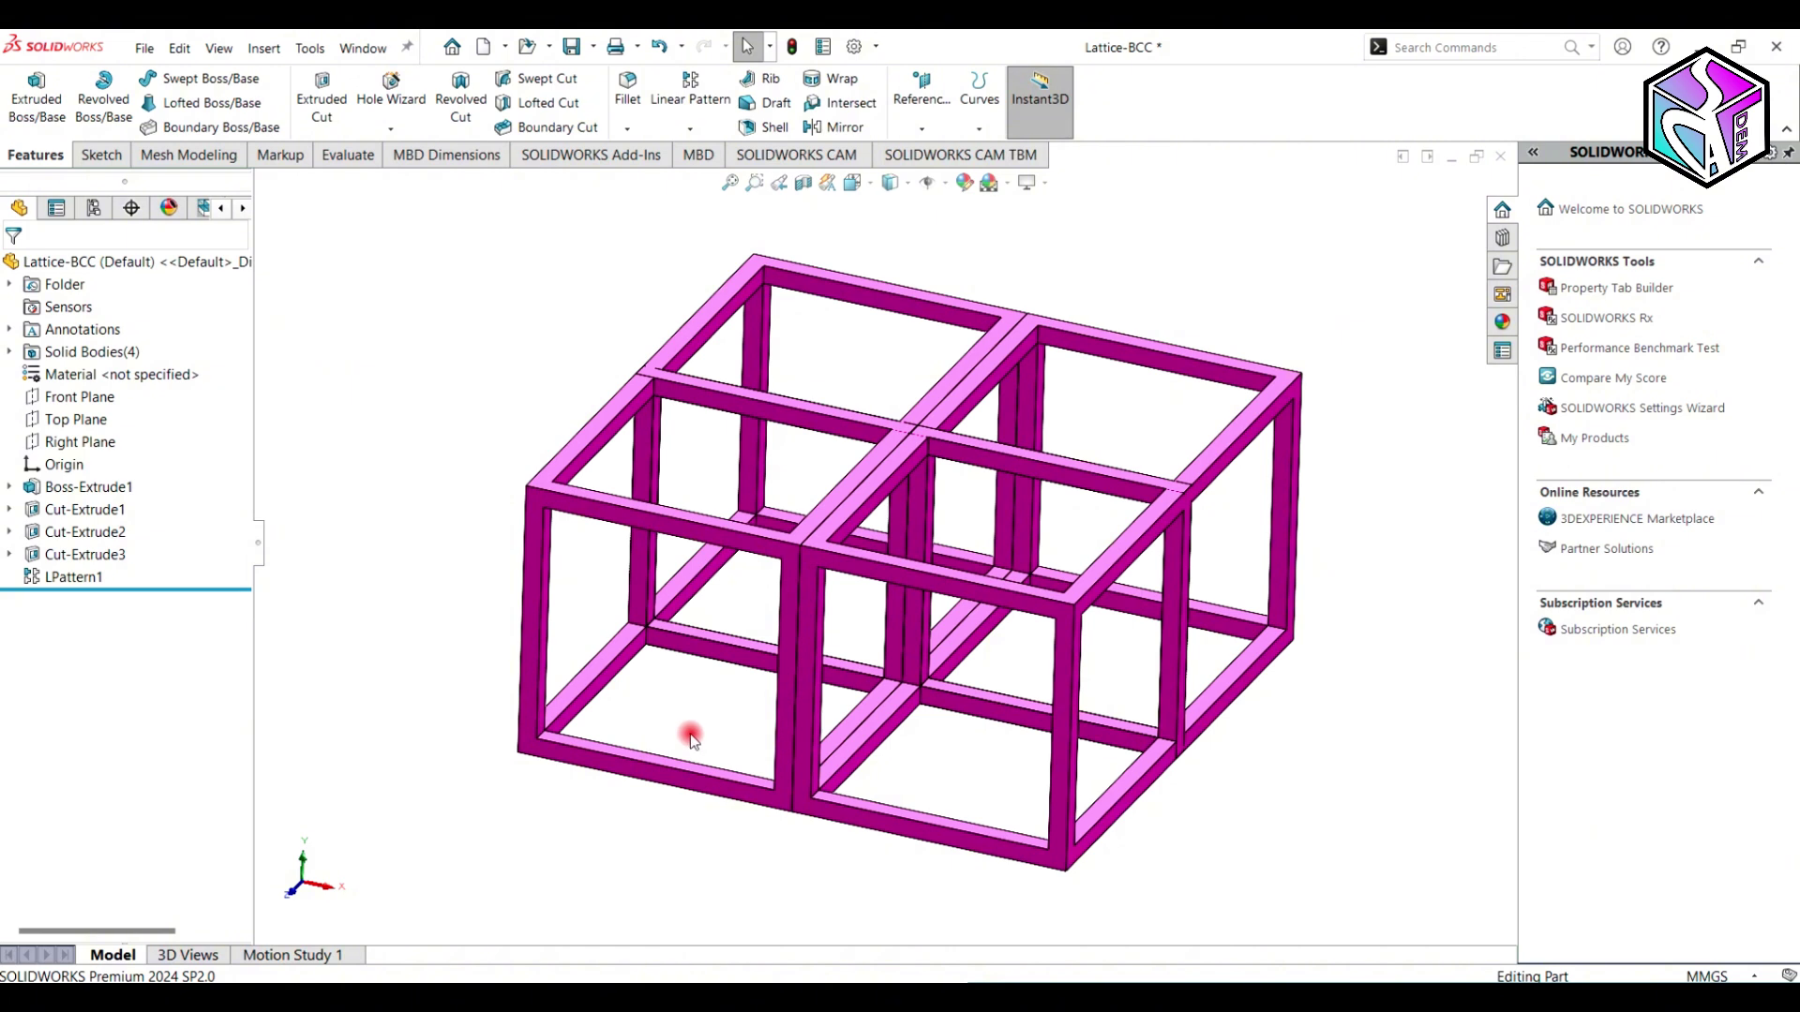
- Edit LPattern1 to 14 mm Direction 1 spacing and 5 instances in both directions
{"action": "right_click", "coordinate": [73, 577]}
{"action": "left_click", "coordinate": [77, 534]}
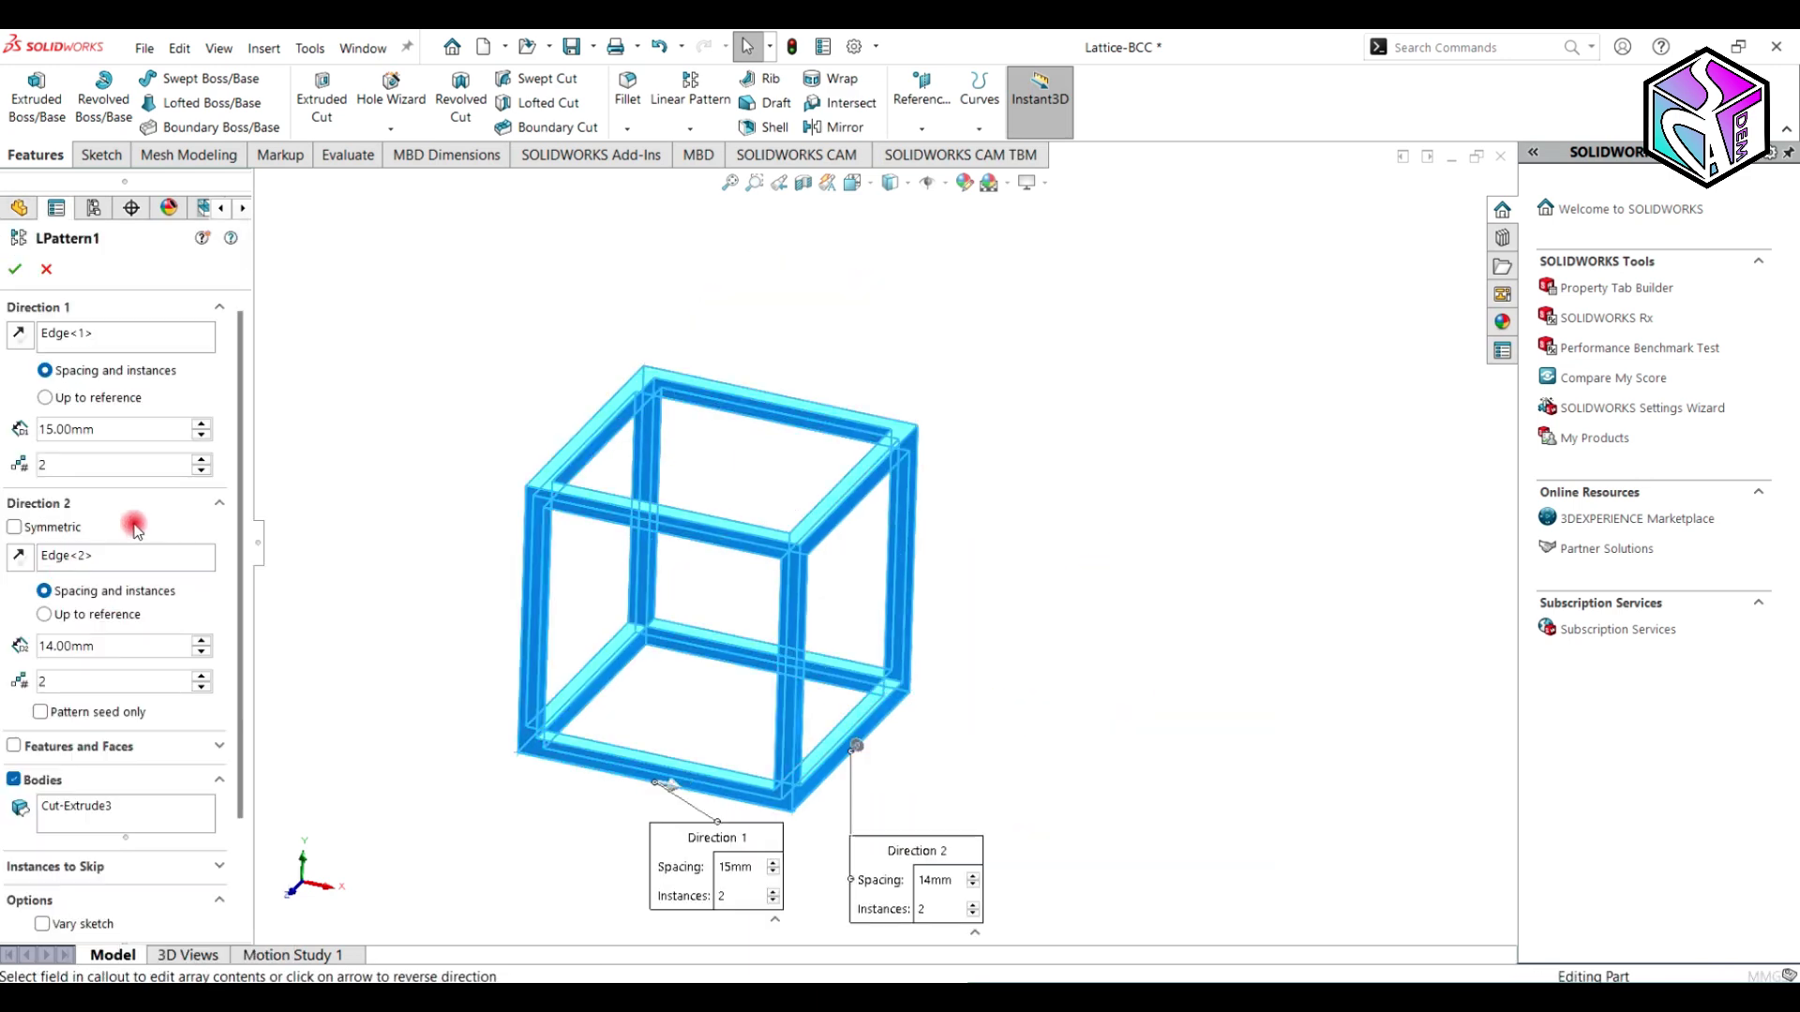
{"action": "double_click", "coordinate": [119, 443]}
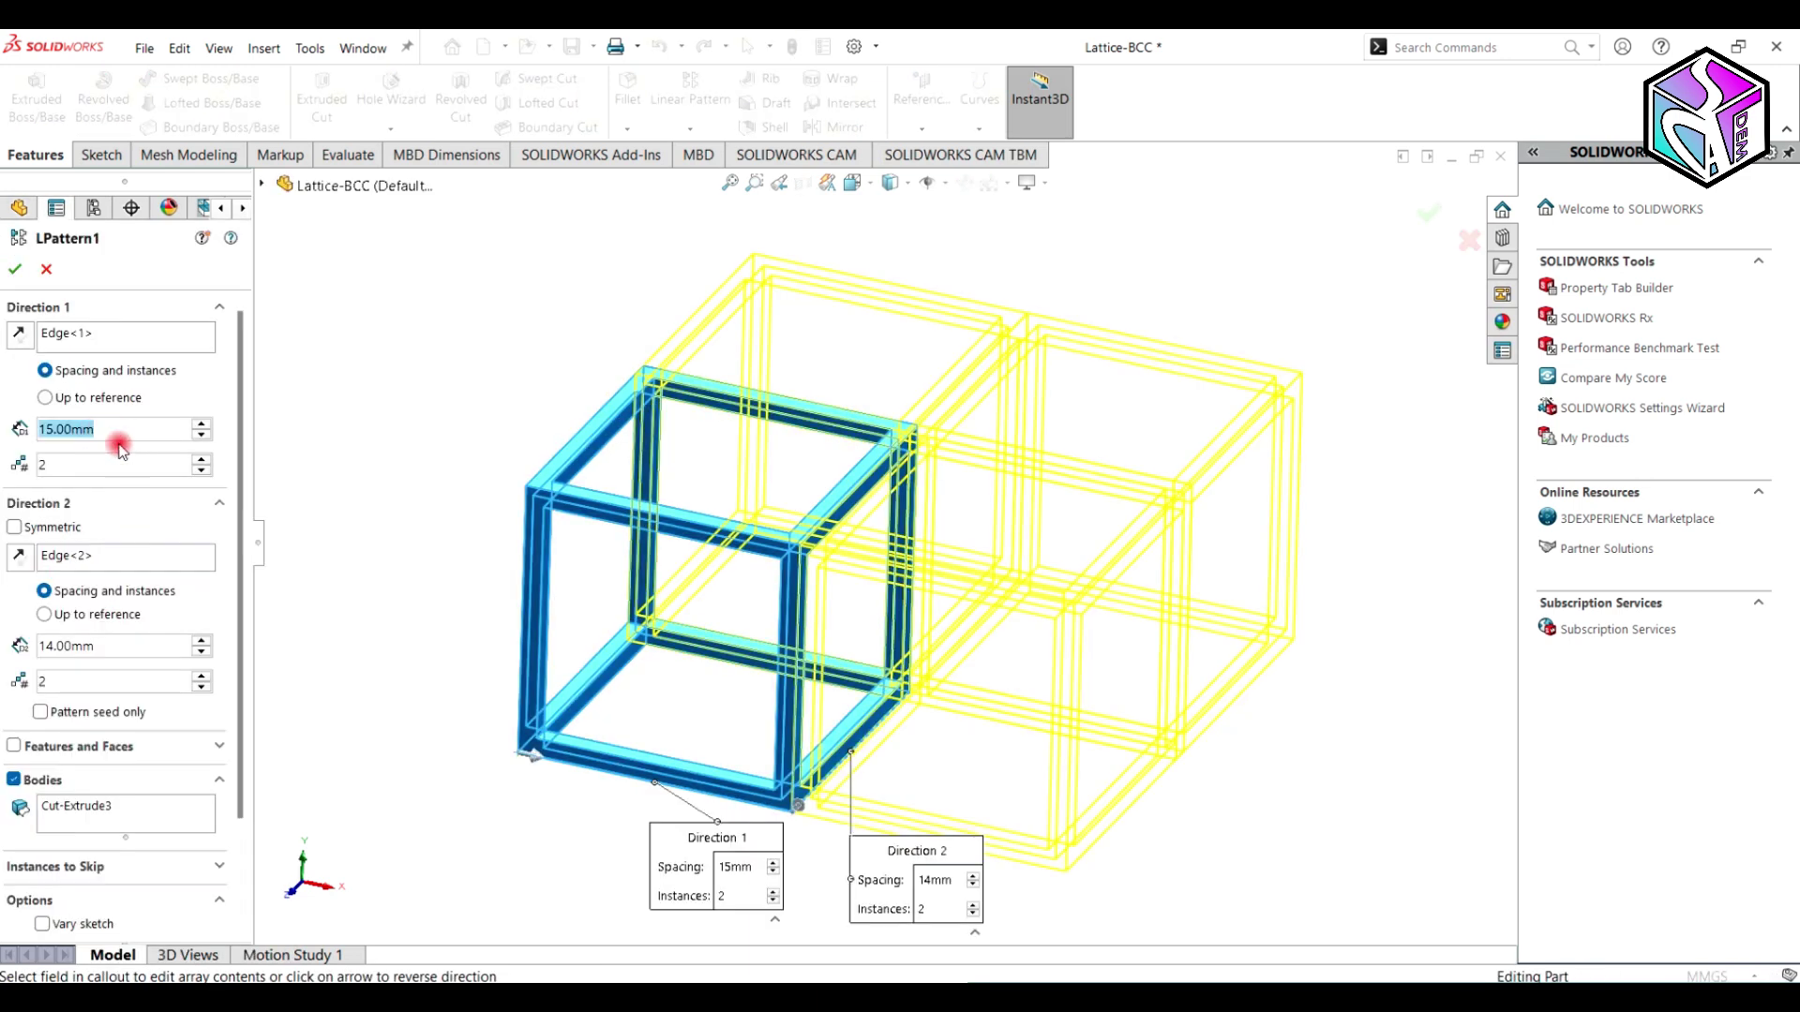
{"action": "type", "text": "14"}
{"action": "key", "text": "Return"}
{"action": "left_click", "coordinate": [100, 460]}
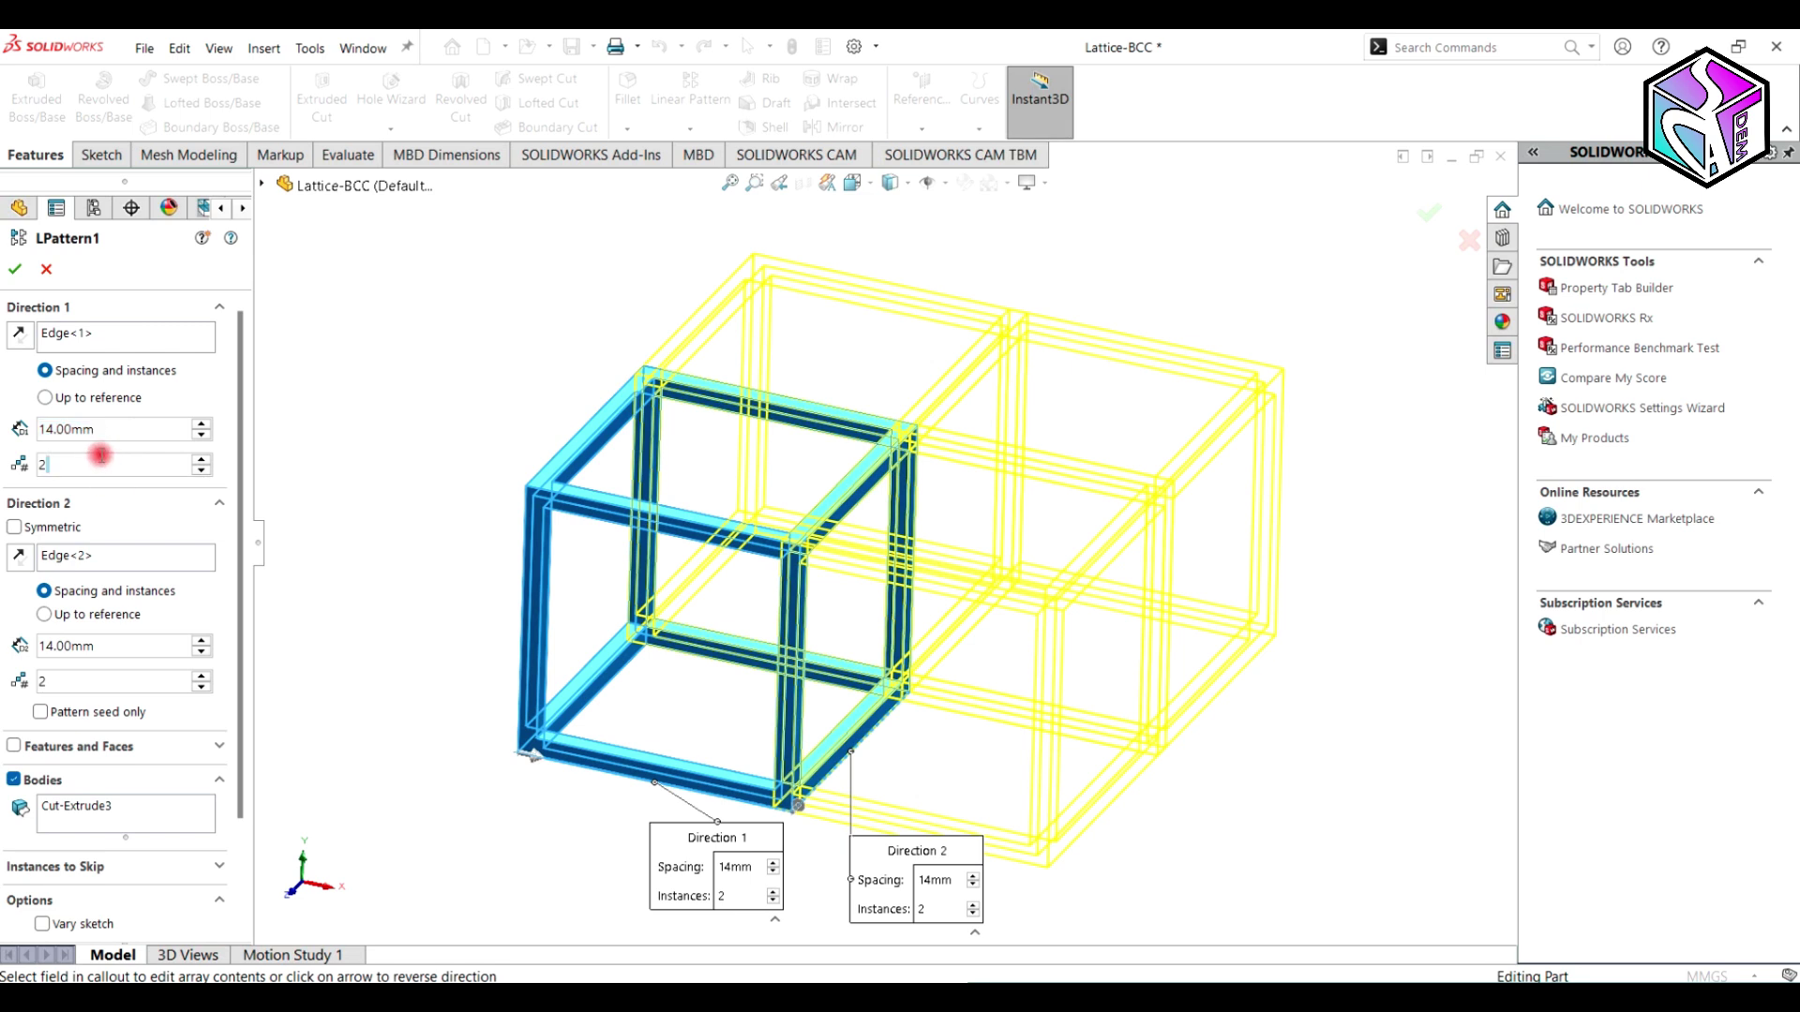
{"action": "type", "text": "5"}
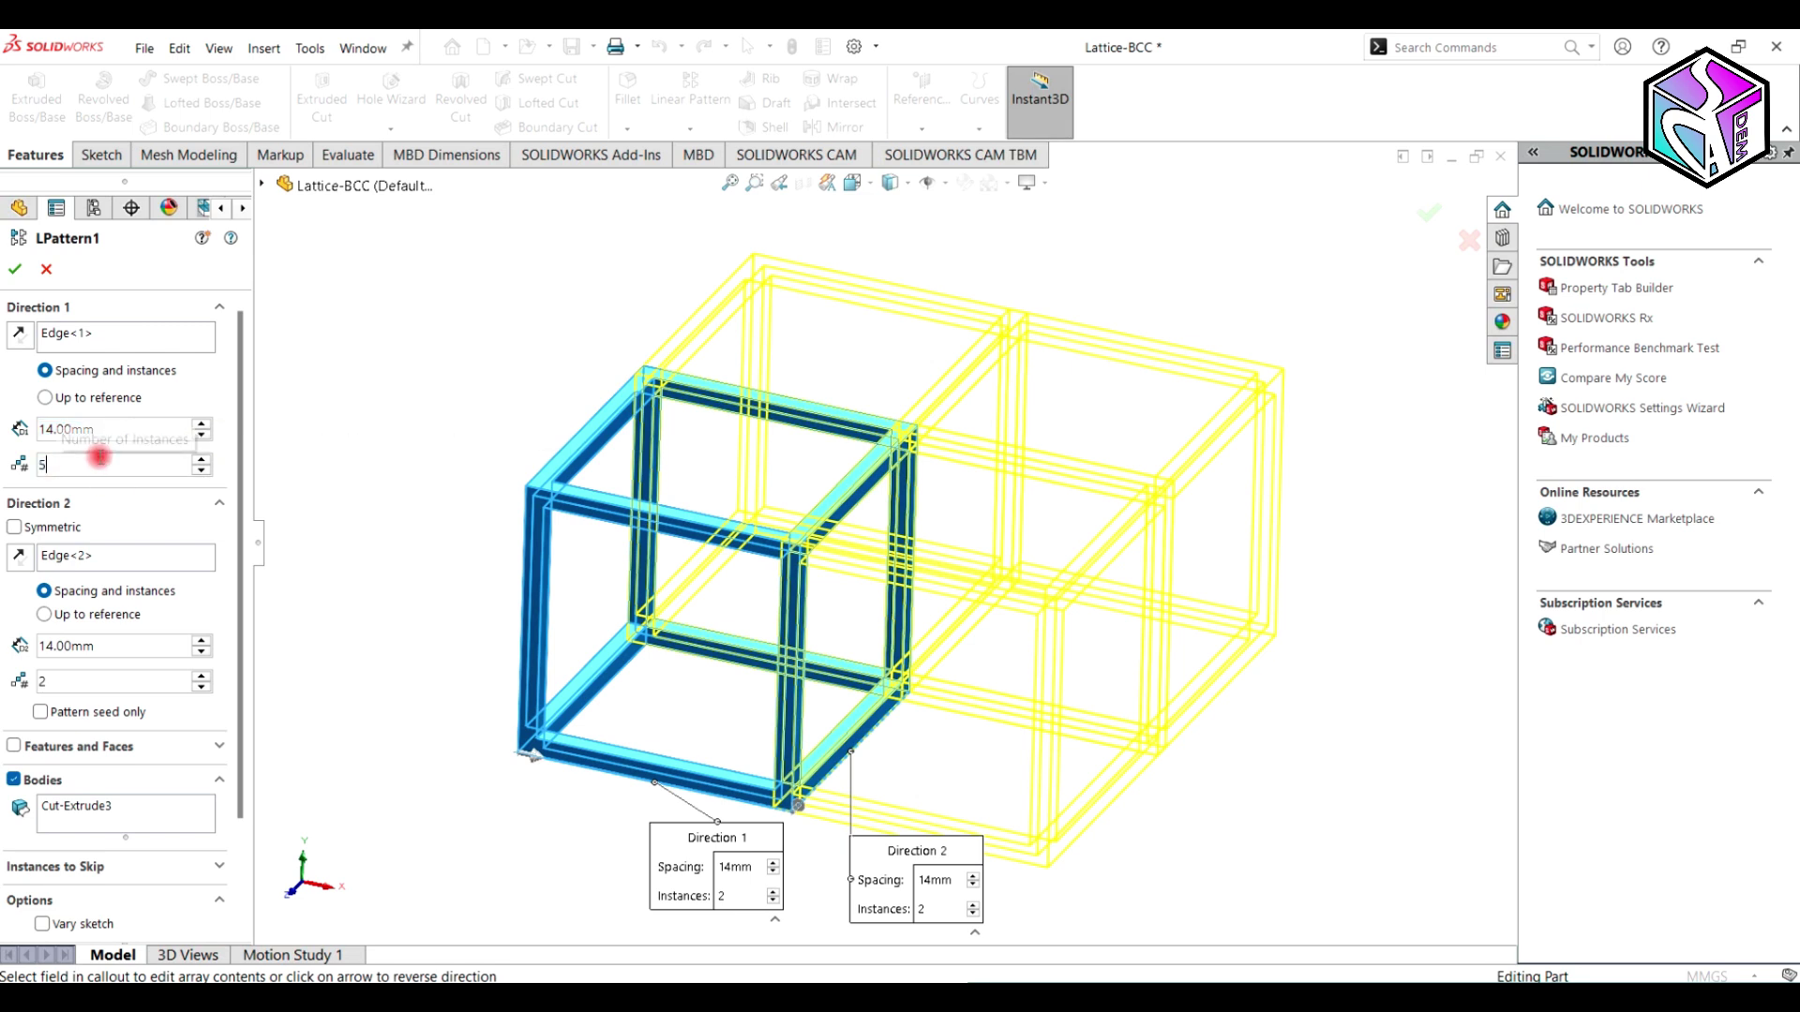
{"action": "key", "text": "Return"}
{"action": "double_click", "coordinate": [69, 684]}
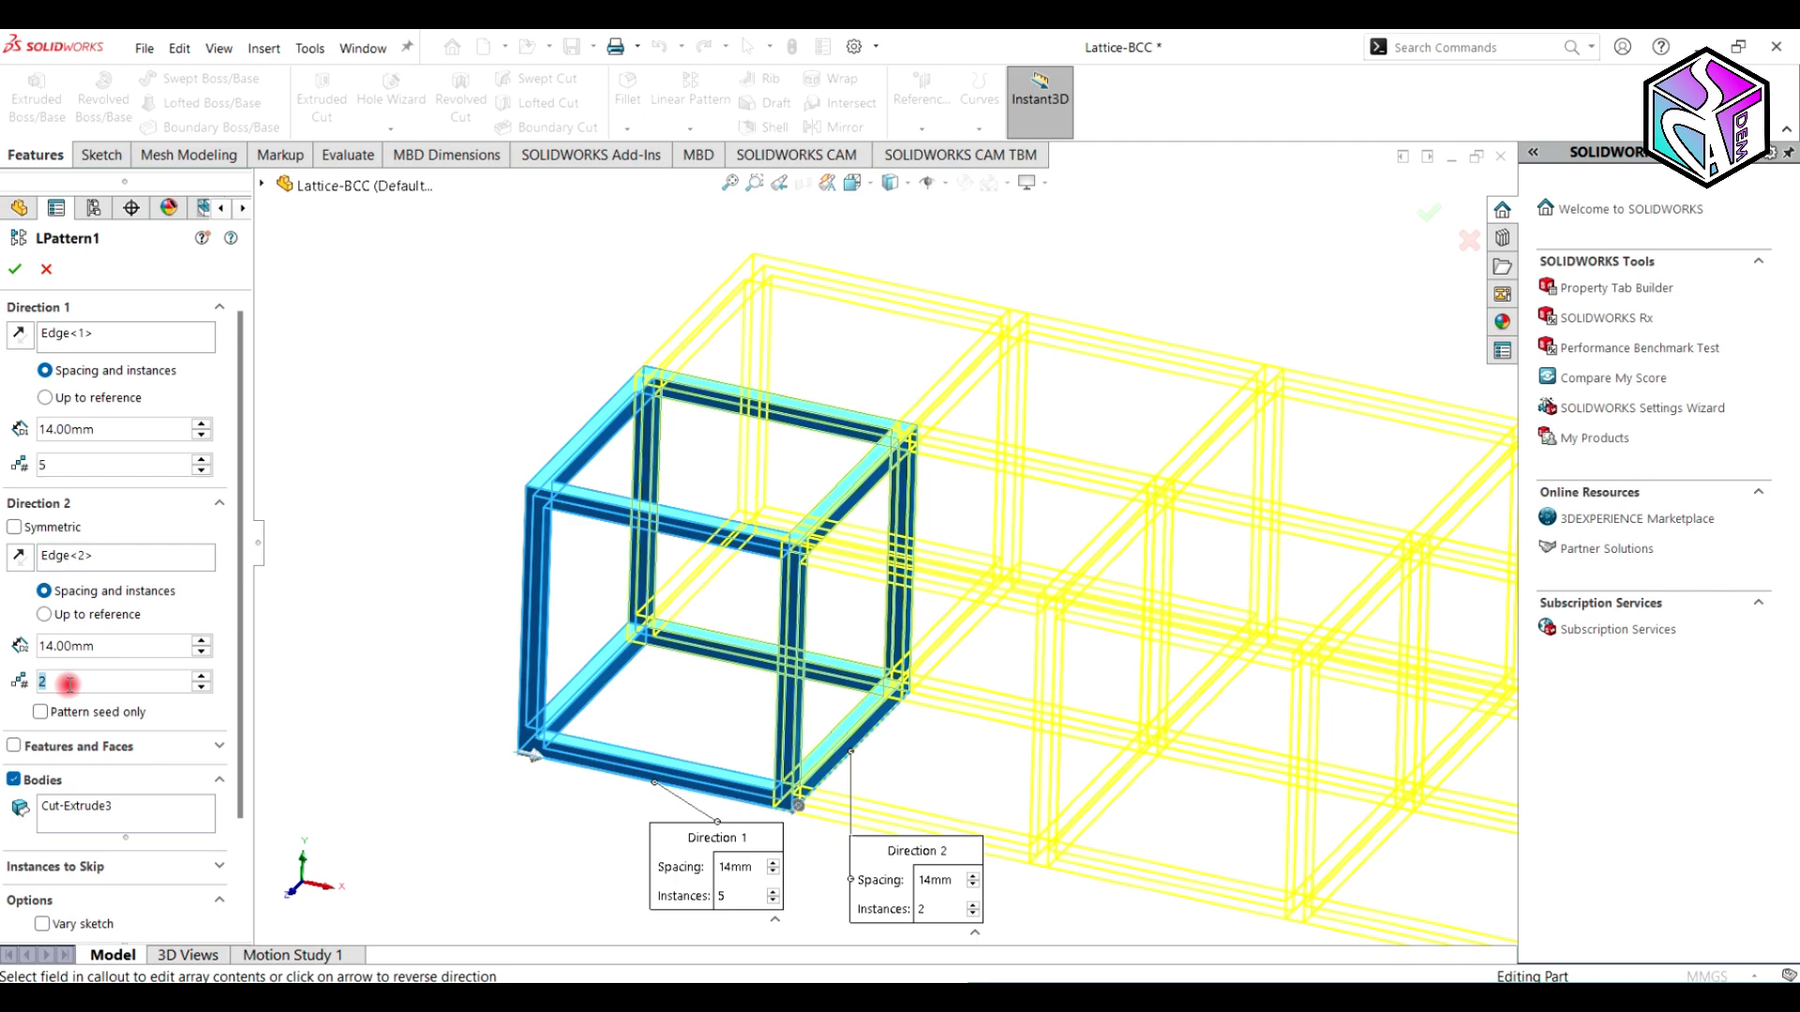
{"action": "type", "text": "5"}
{"action": "key", "text": "Return"}
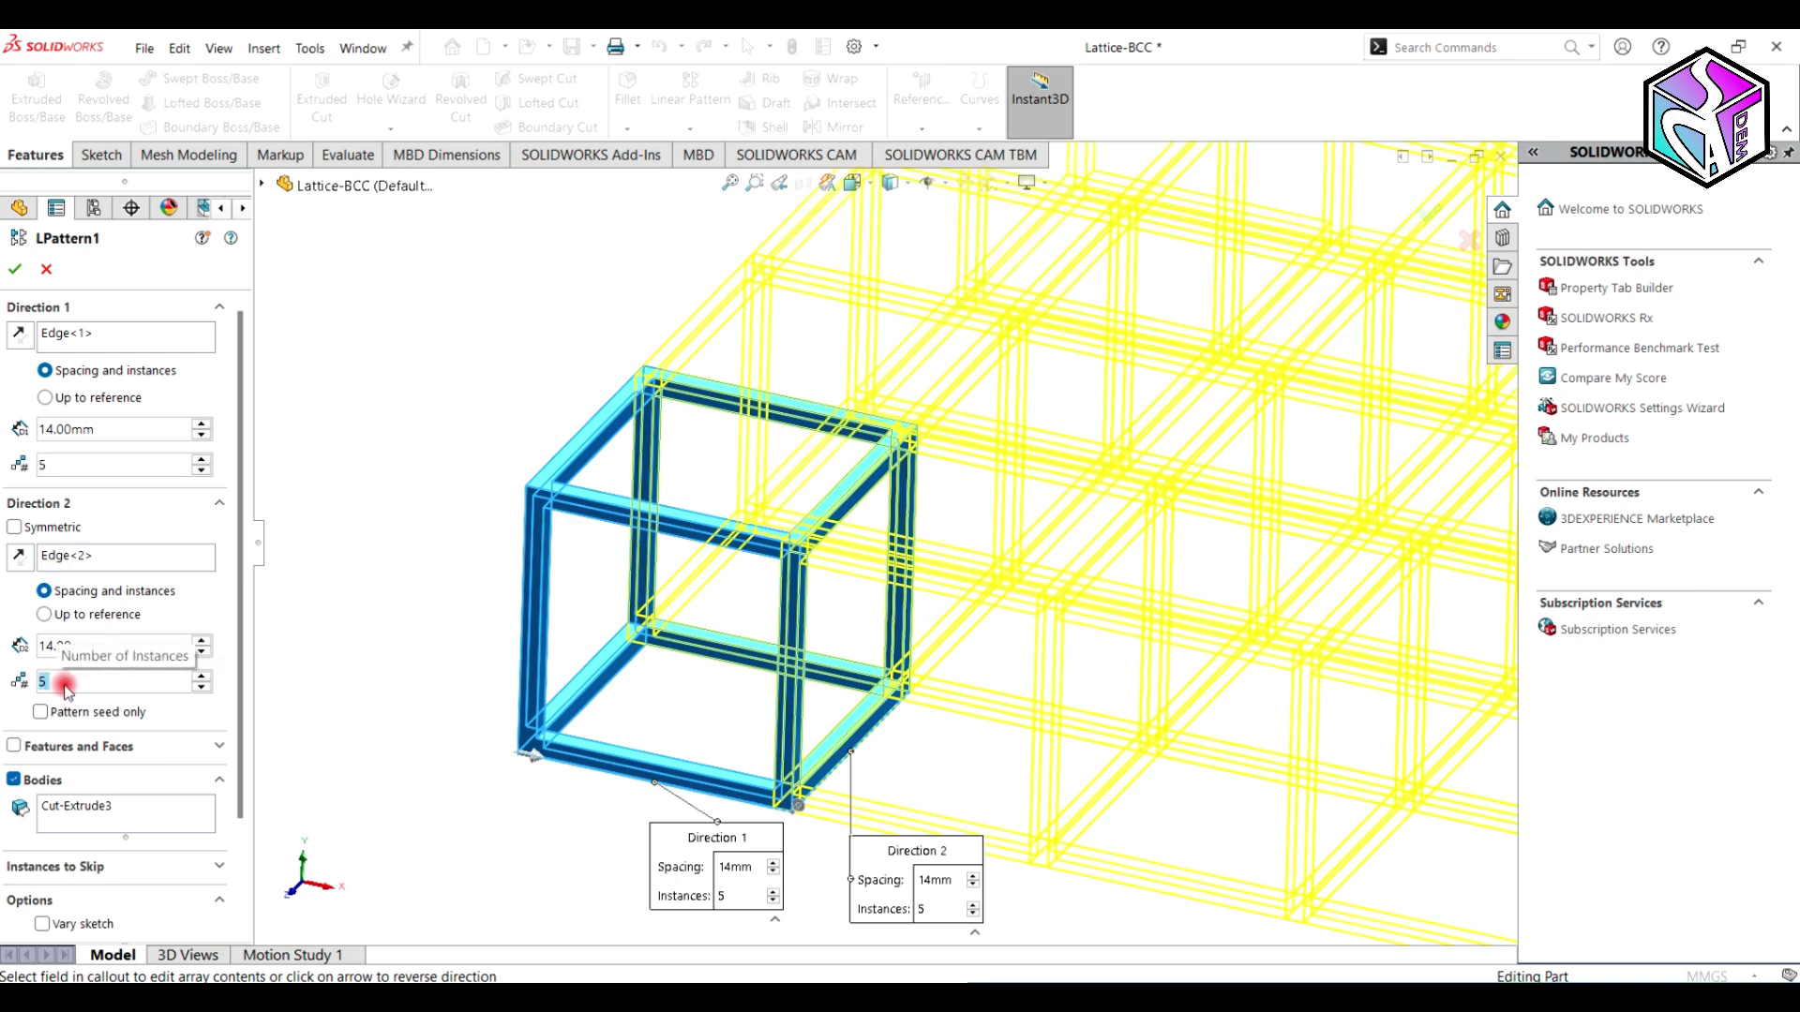
{"action": "left_click", "coordinate": [15, 269]}
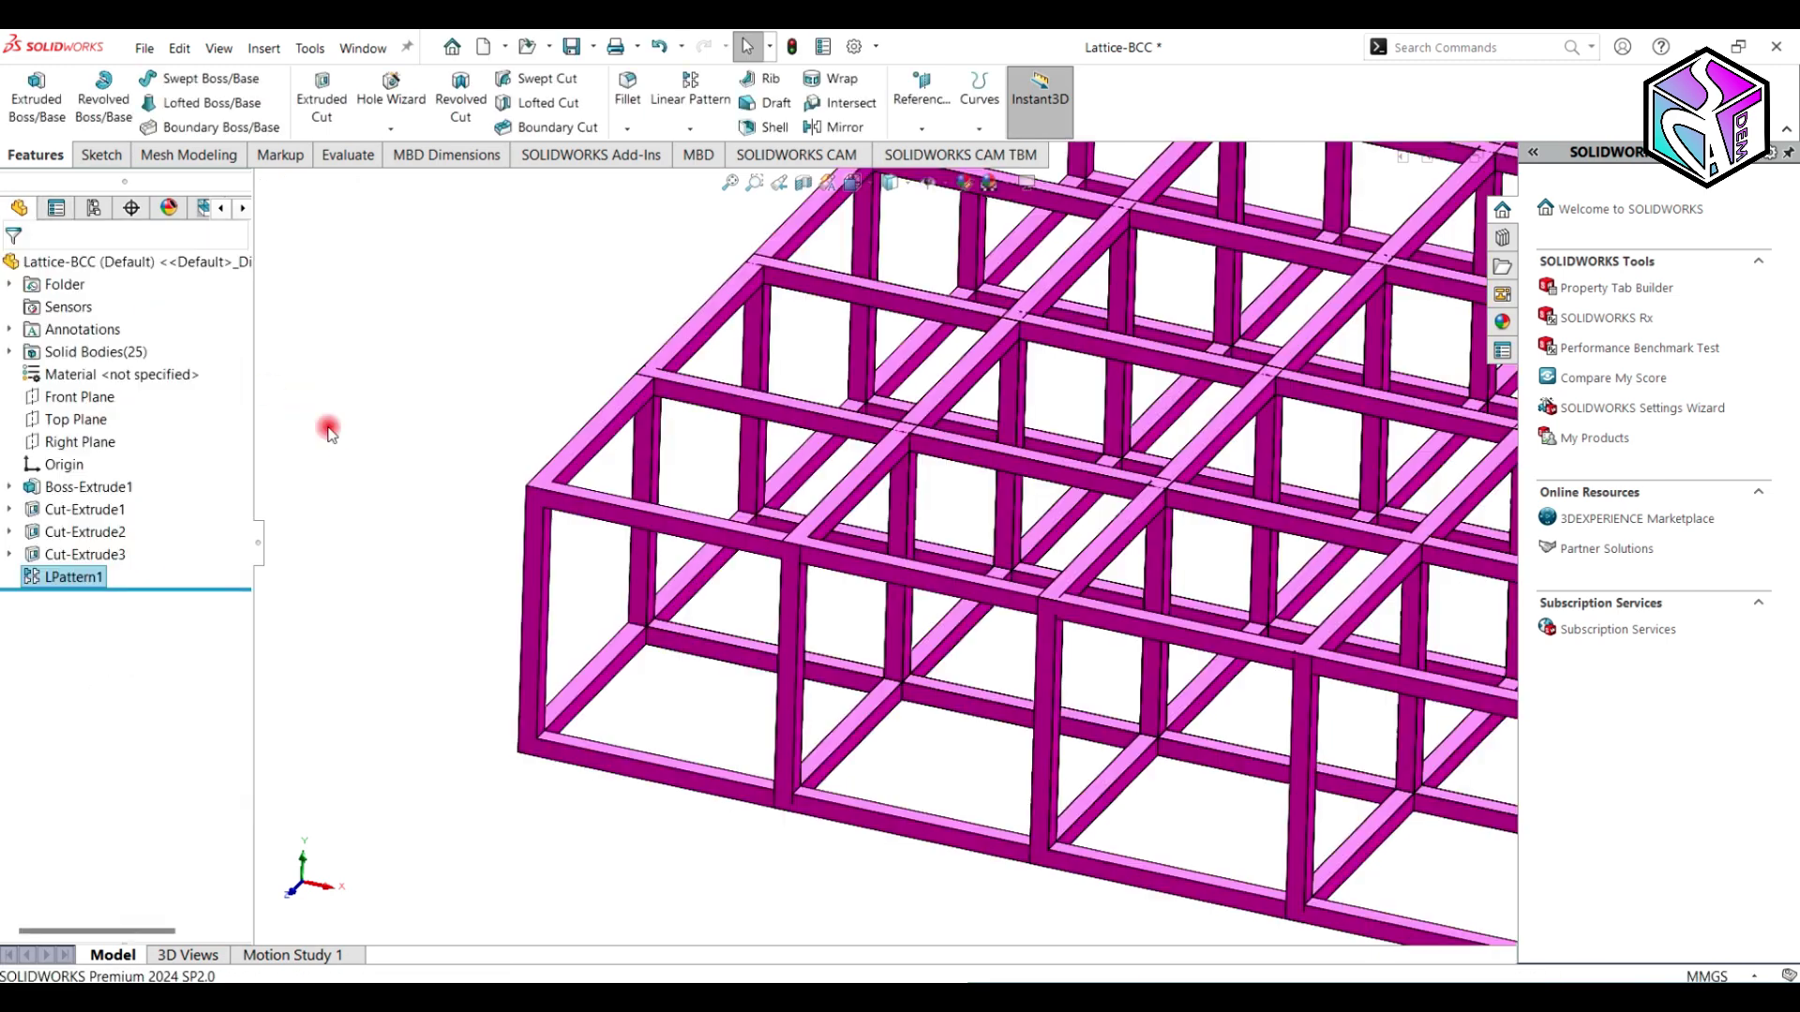
- Fit the 5×5 lattice layer in view and orbit to inspect it
{"action": "left_click", "coordinate": [432, 456]}
{"action": "key", "text": "f"}
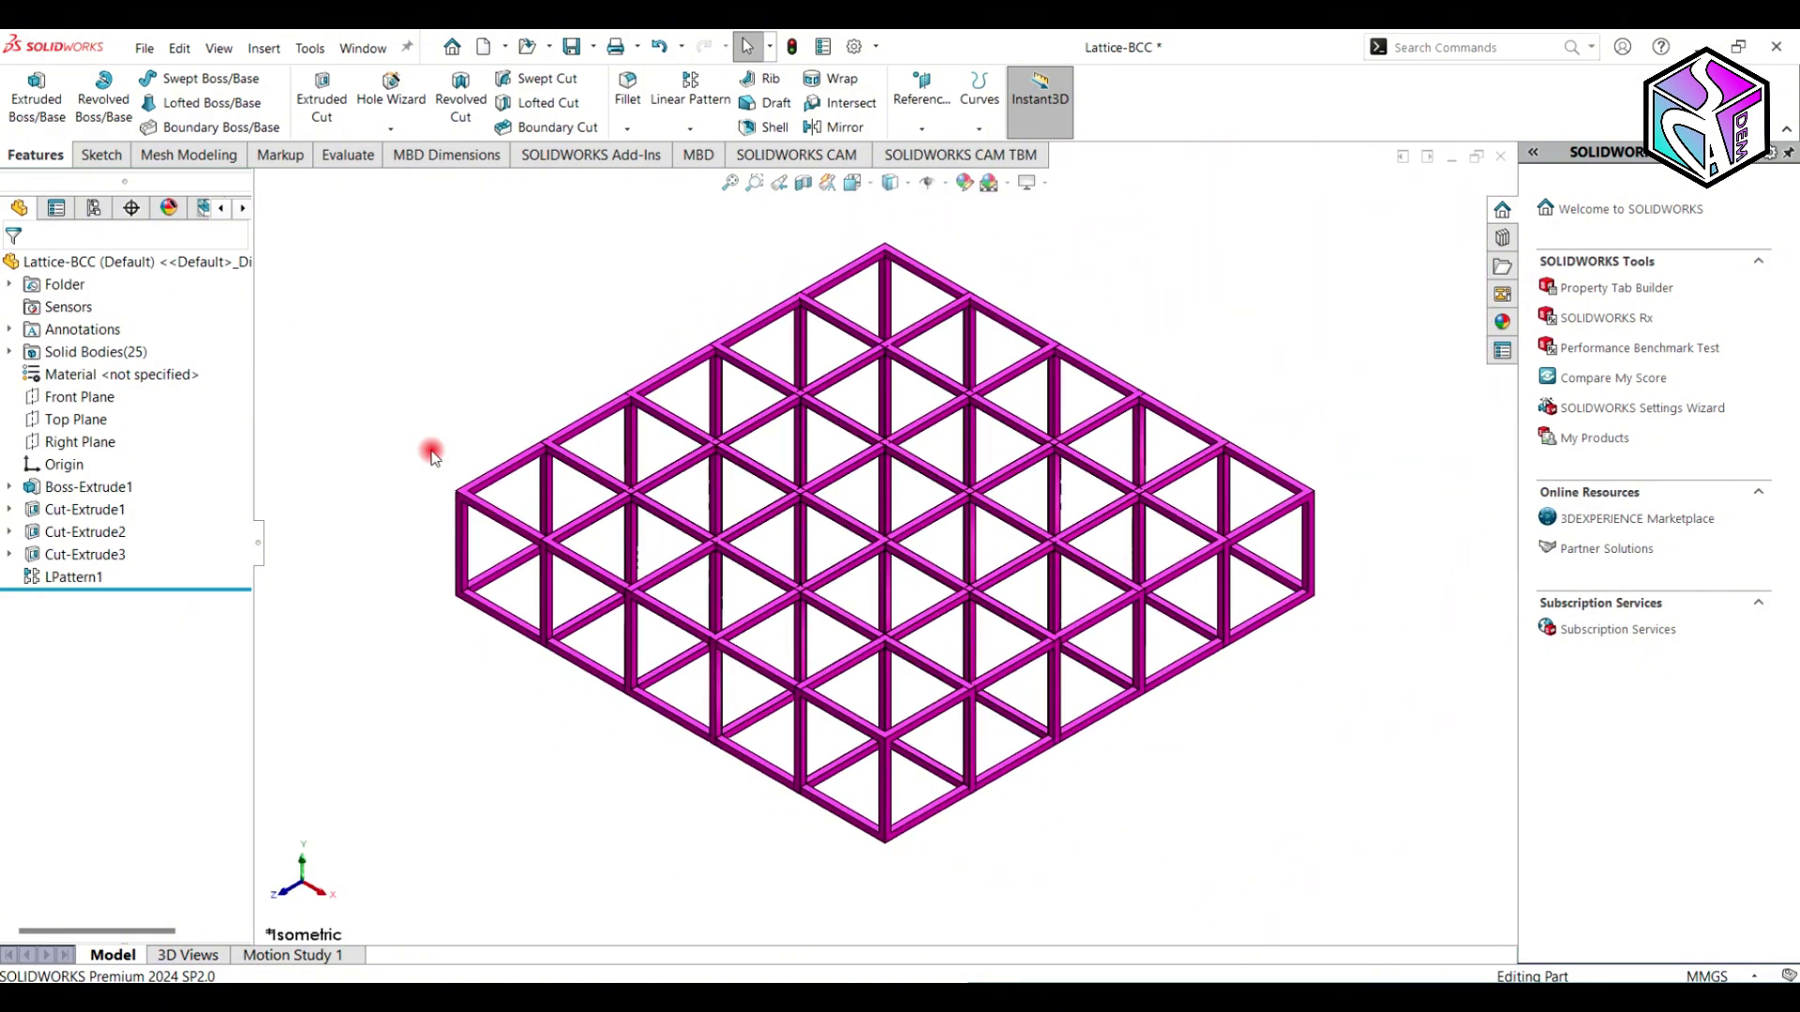
{"action": "middle_click_drag", "start_coordinate": [804, 844], "coordinate": [825, 803]}
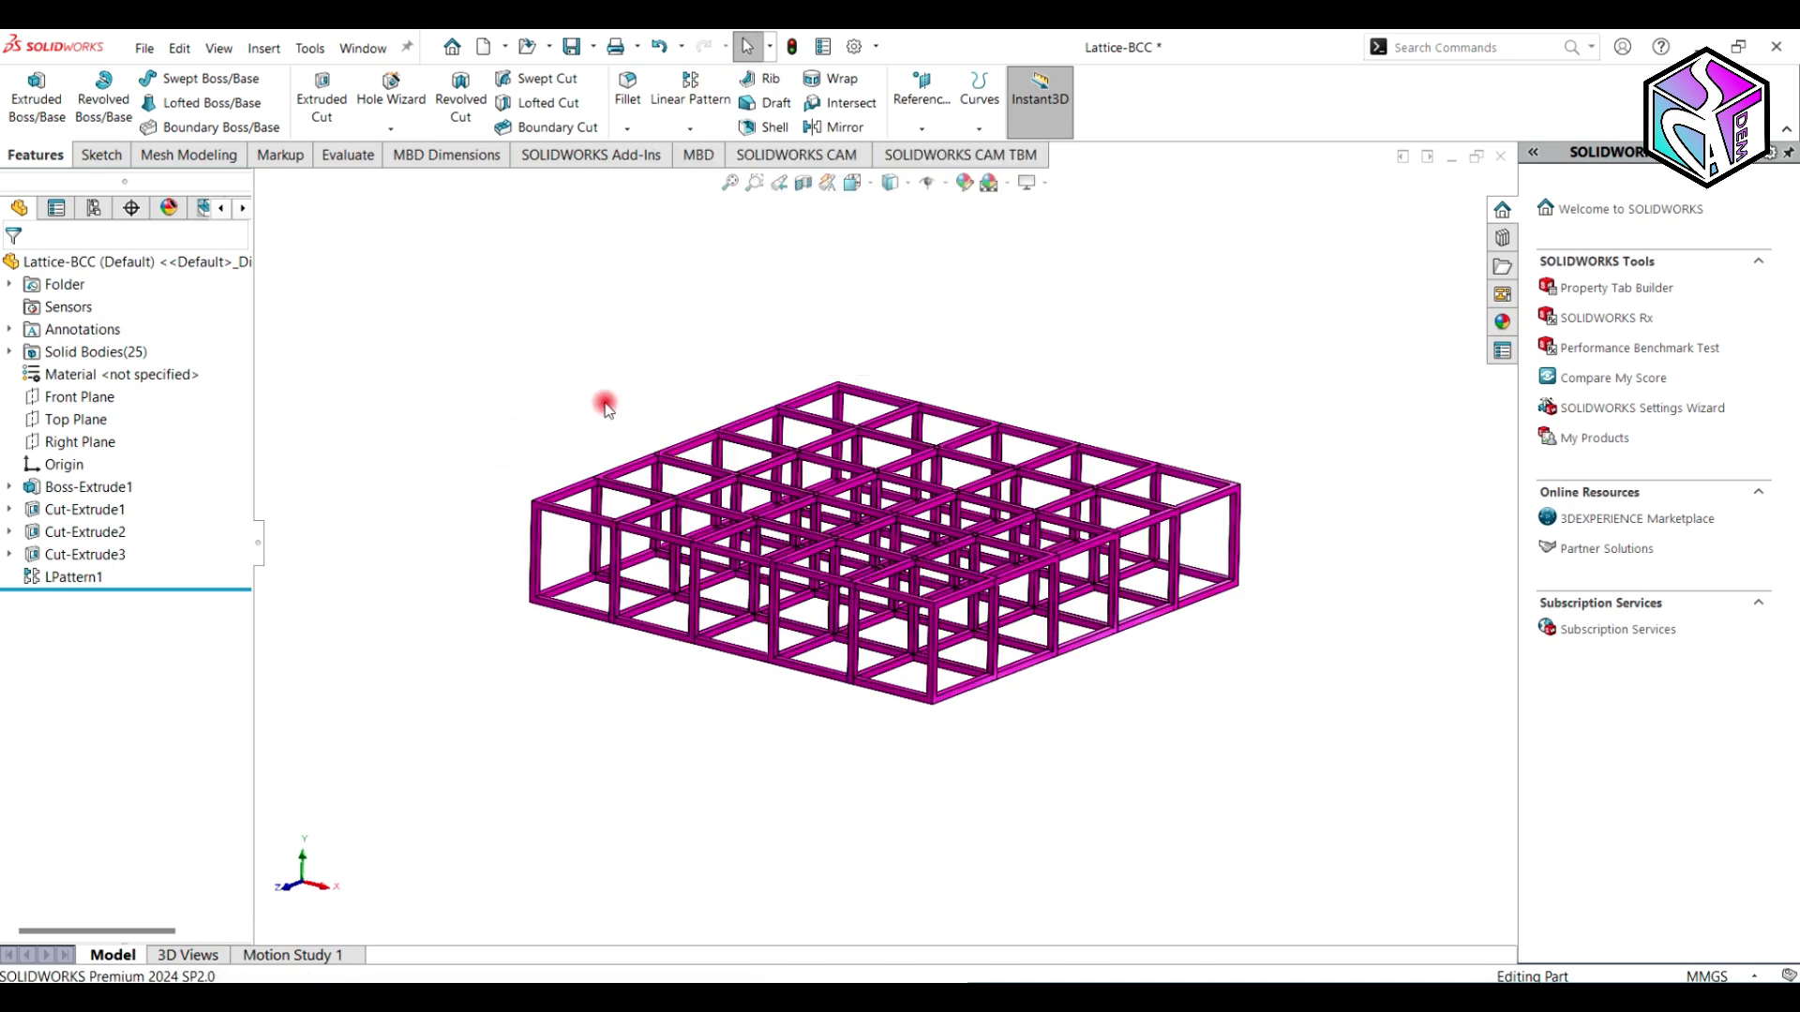
- Start a second linear pattern along the vertical lattice edge with 8 instances, patterning bodies
{"action": "left_click", "coordinate": [690, 101]}
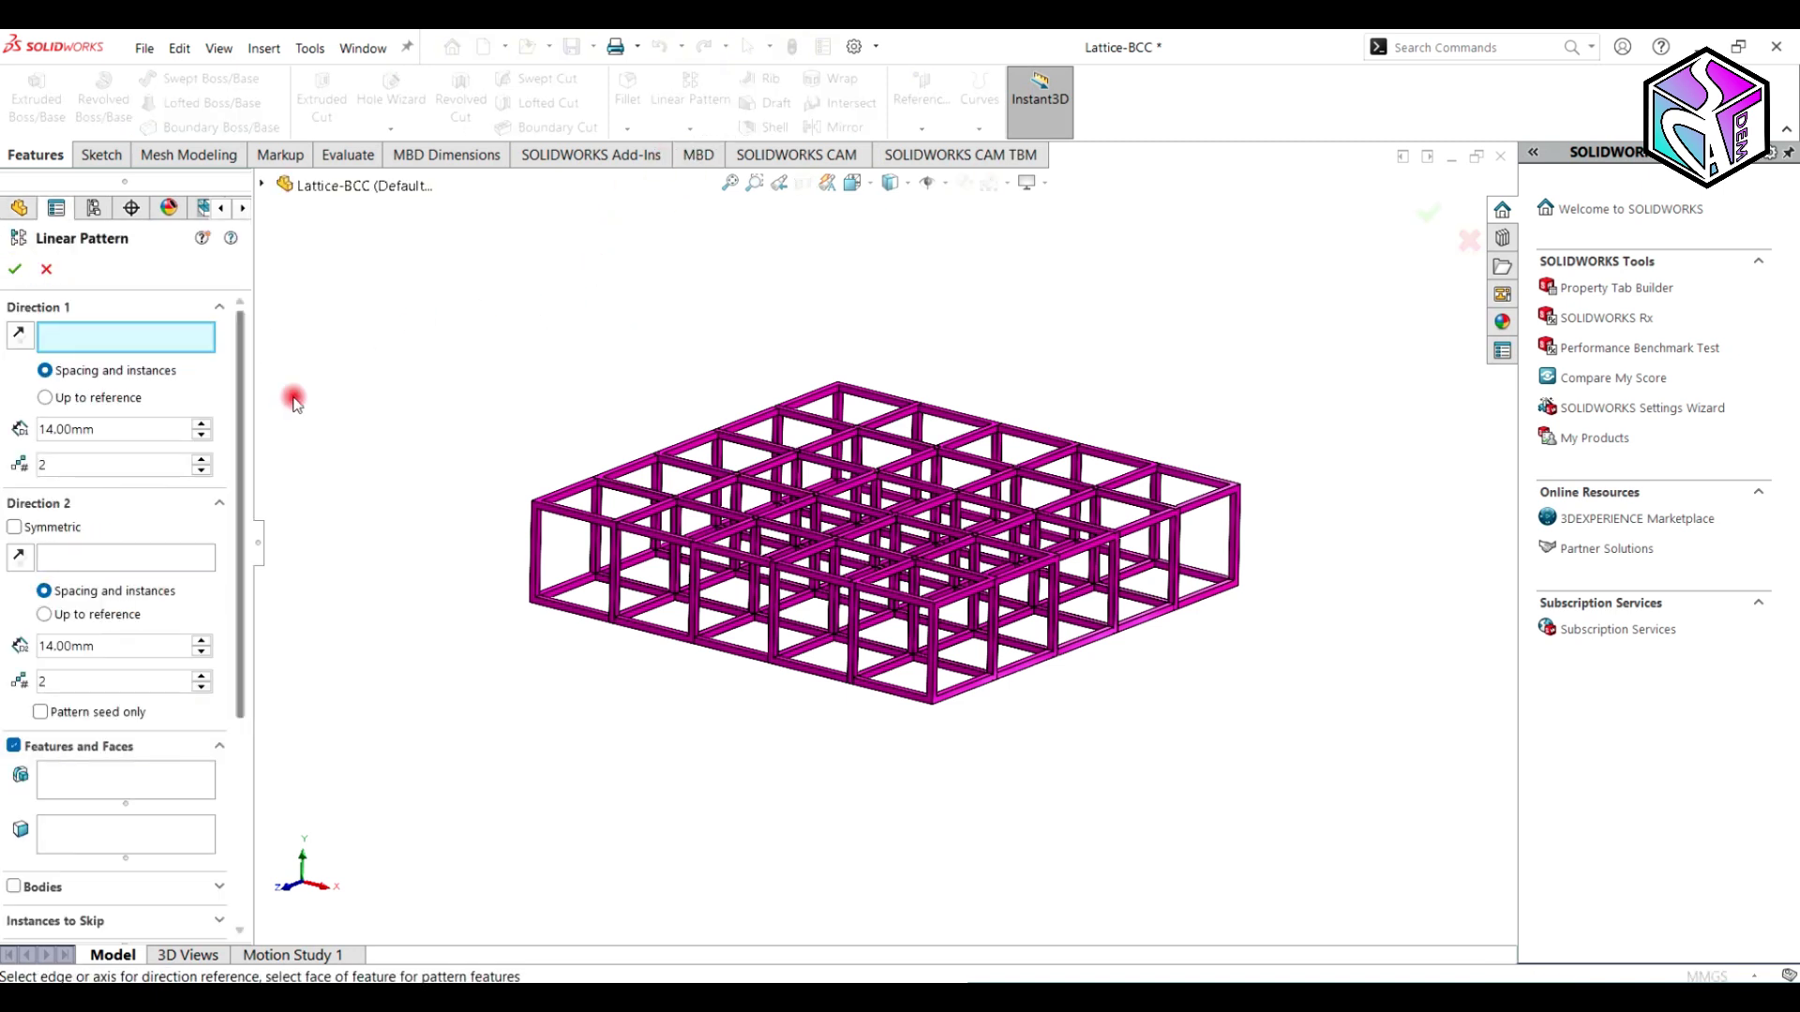
{"action": "left_click", "coordinate": [531, 565]}
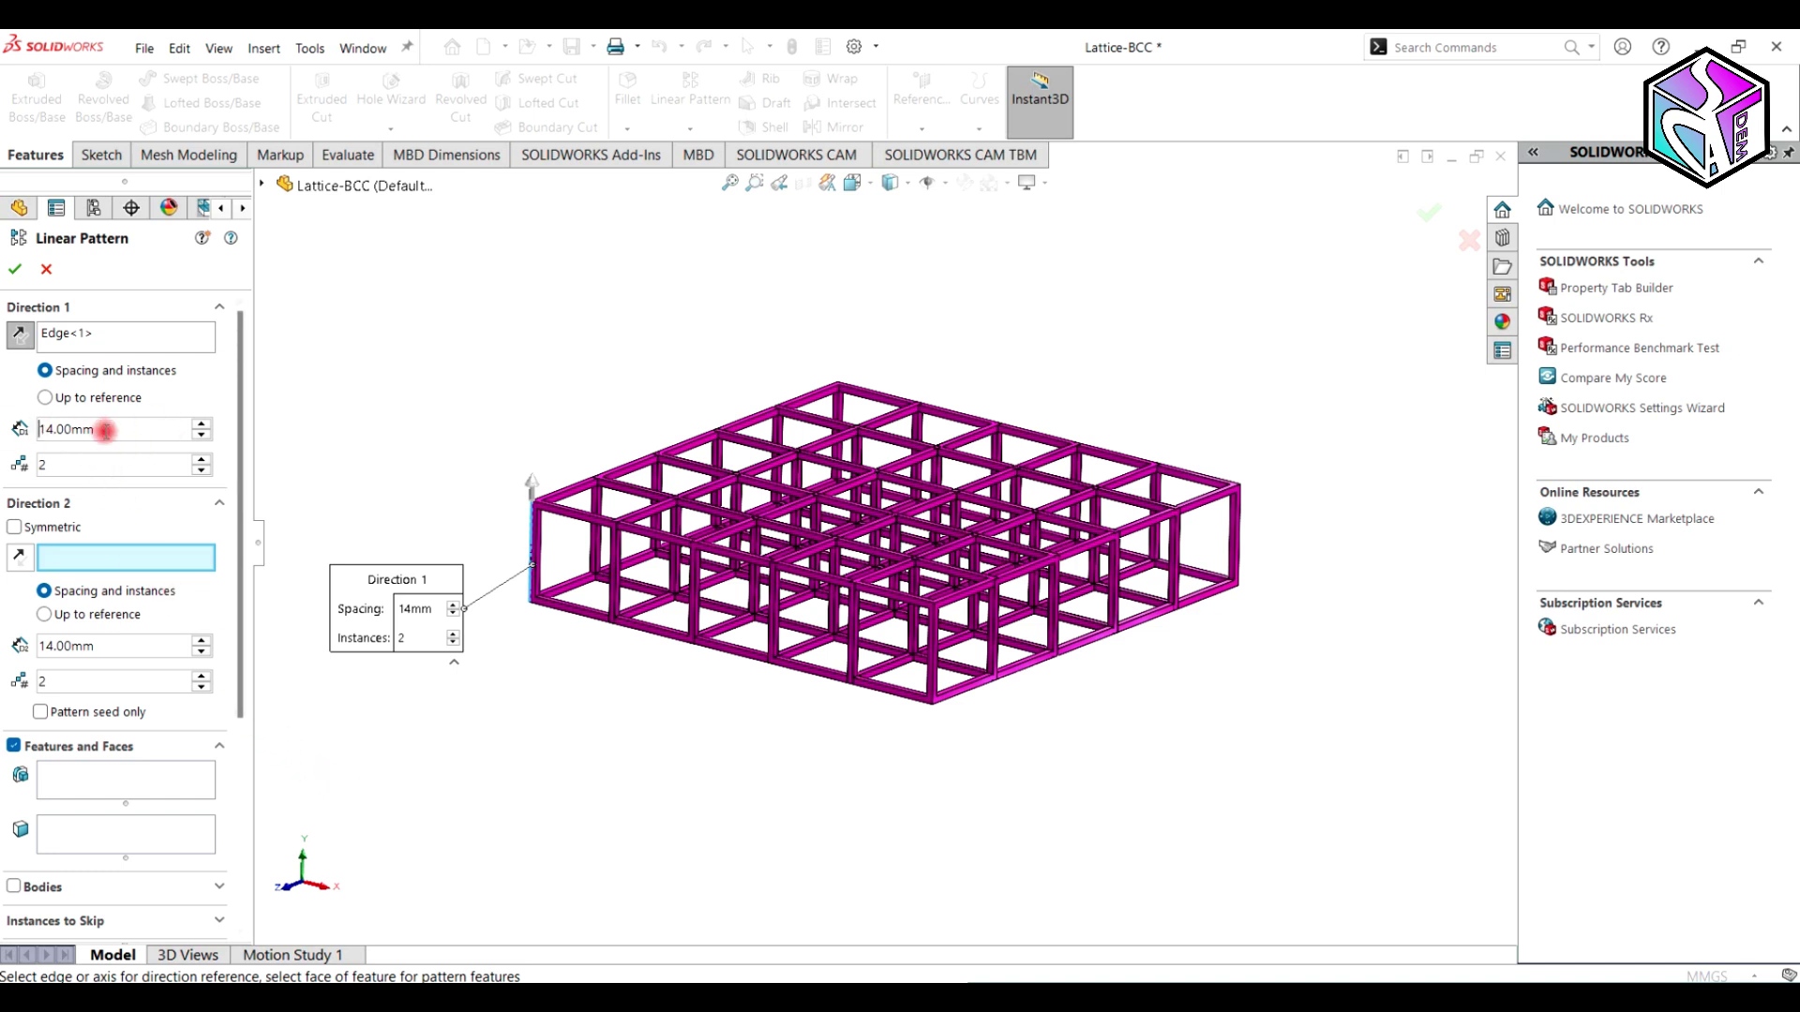
{"action": "double_click", "coordinate": [102, 463]}
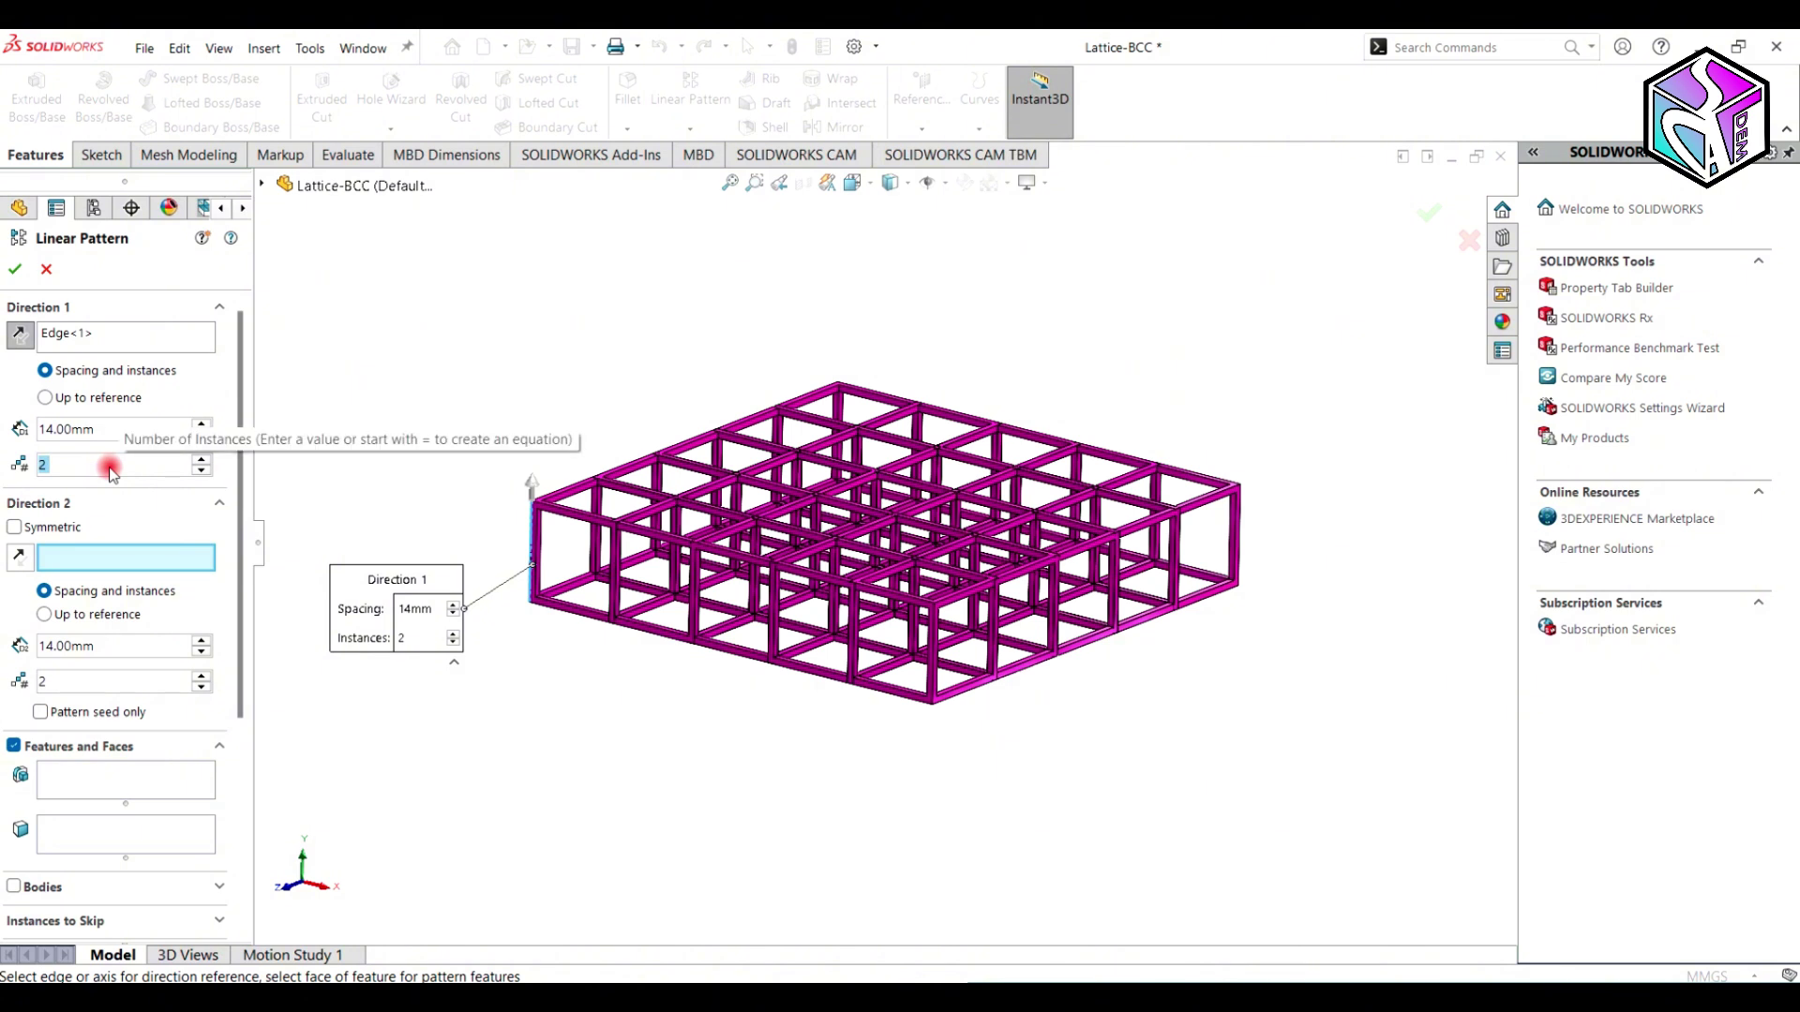
{"action": "type", "text": "6"}
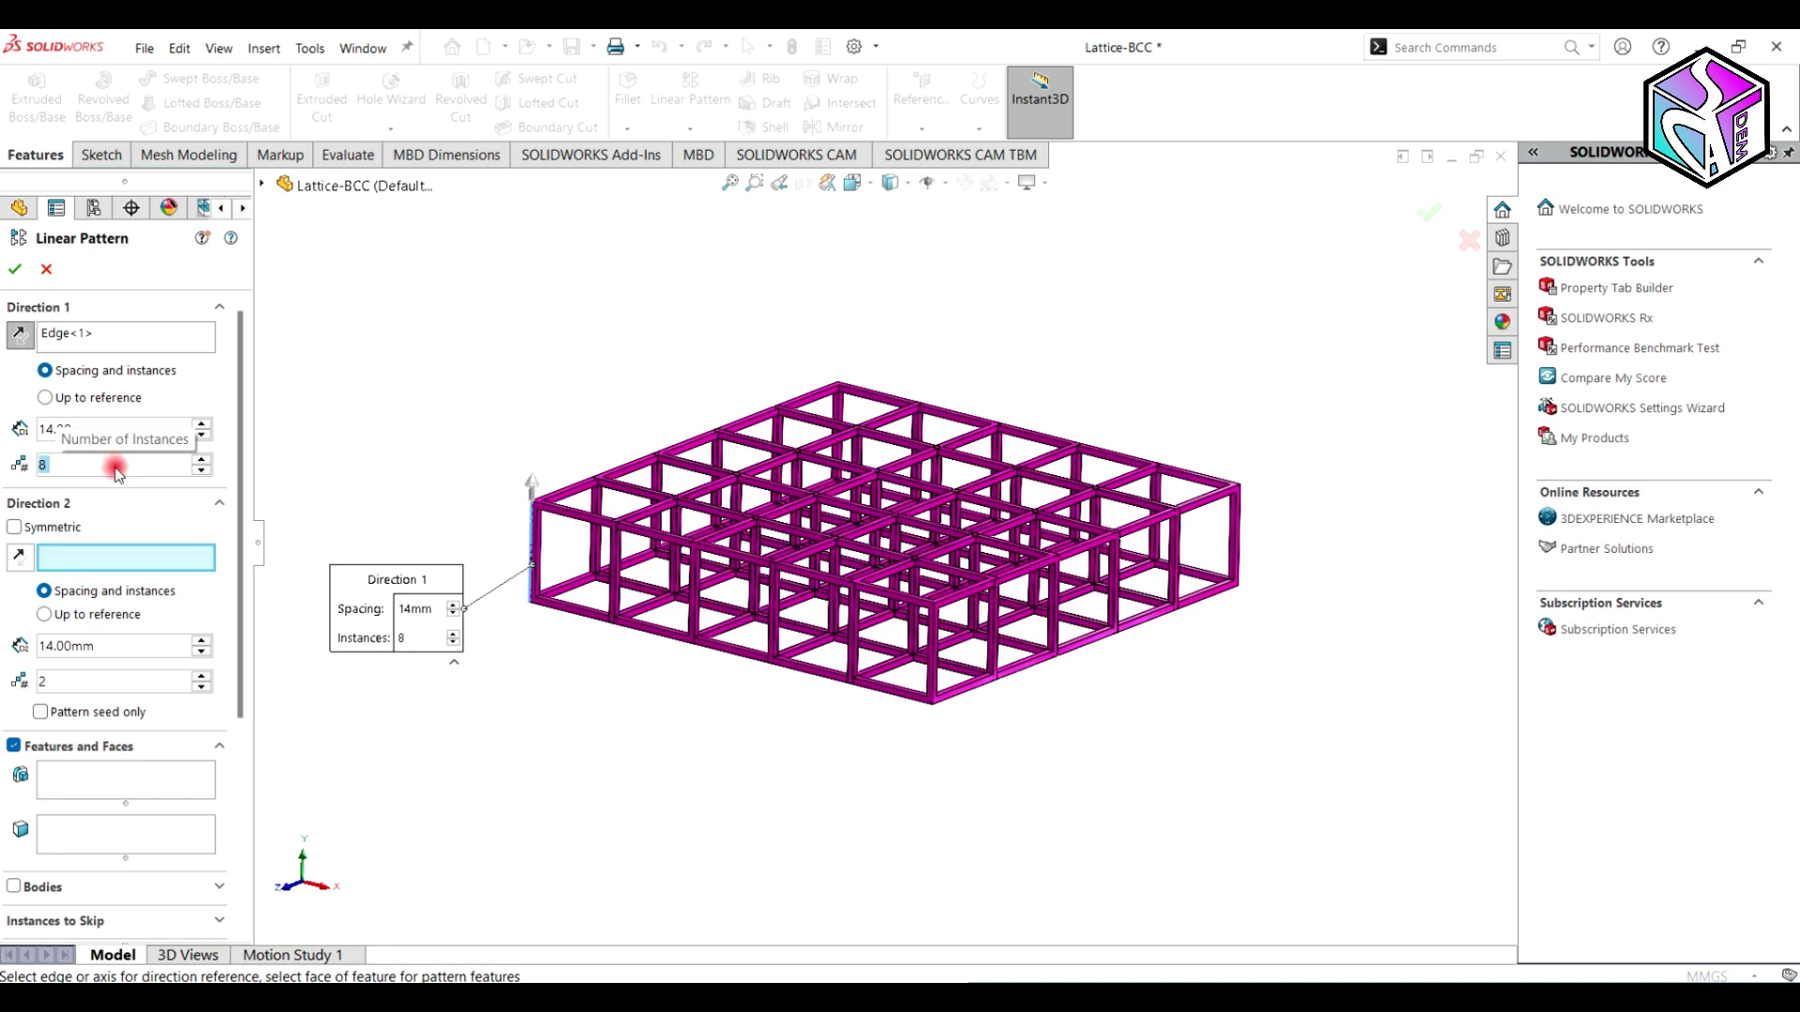
{"action": "left_click", "coordinate": [28, 746]}
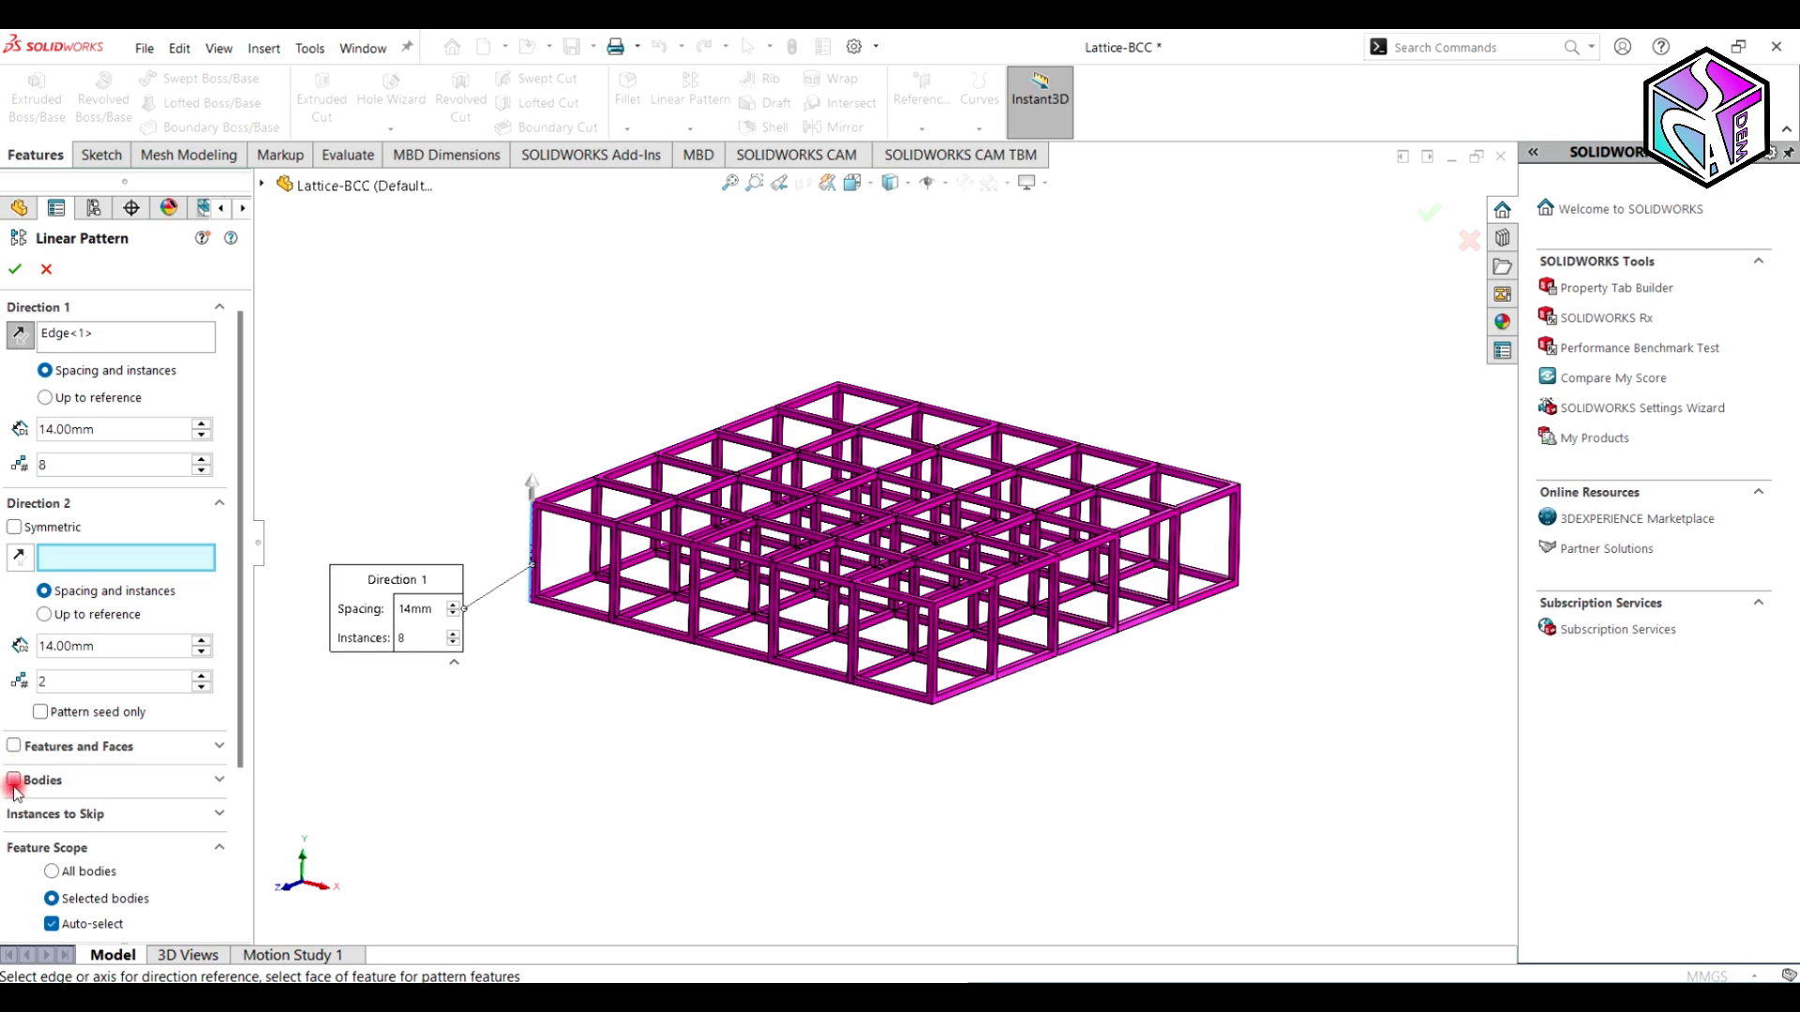
{"action": "left_click", "coordinate": [13, 782]}
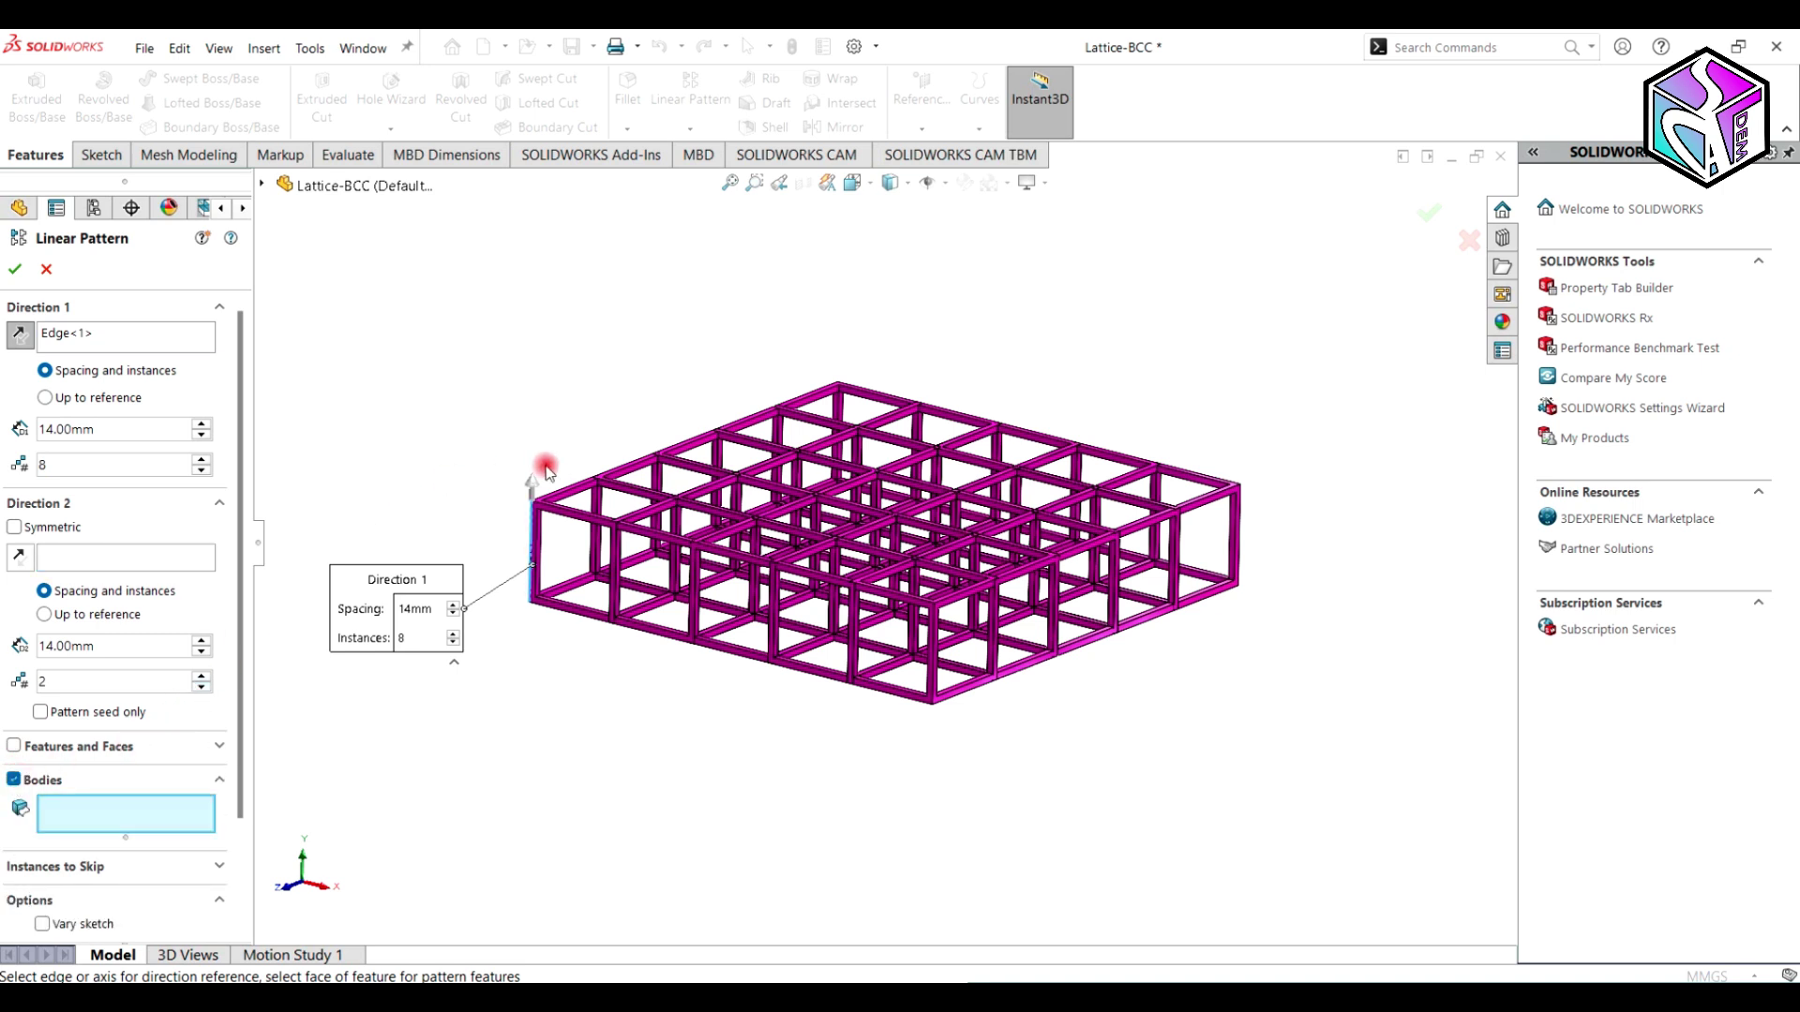
- Select the layer's cell bodies and accept, stacking them into a 200-body lattice block
{"action": "left_click", "coordinate": [569, 501]}
{"action": "left_click", "coordinate": [671, 464]}
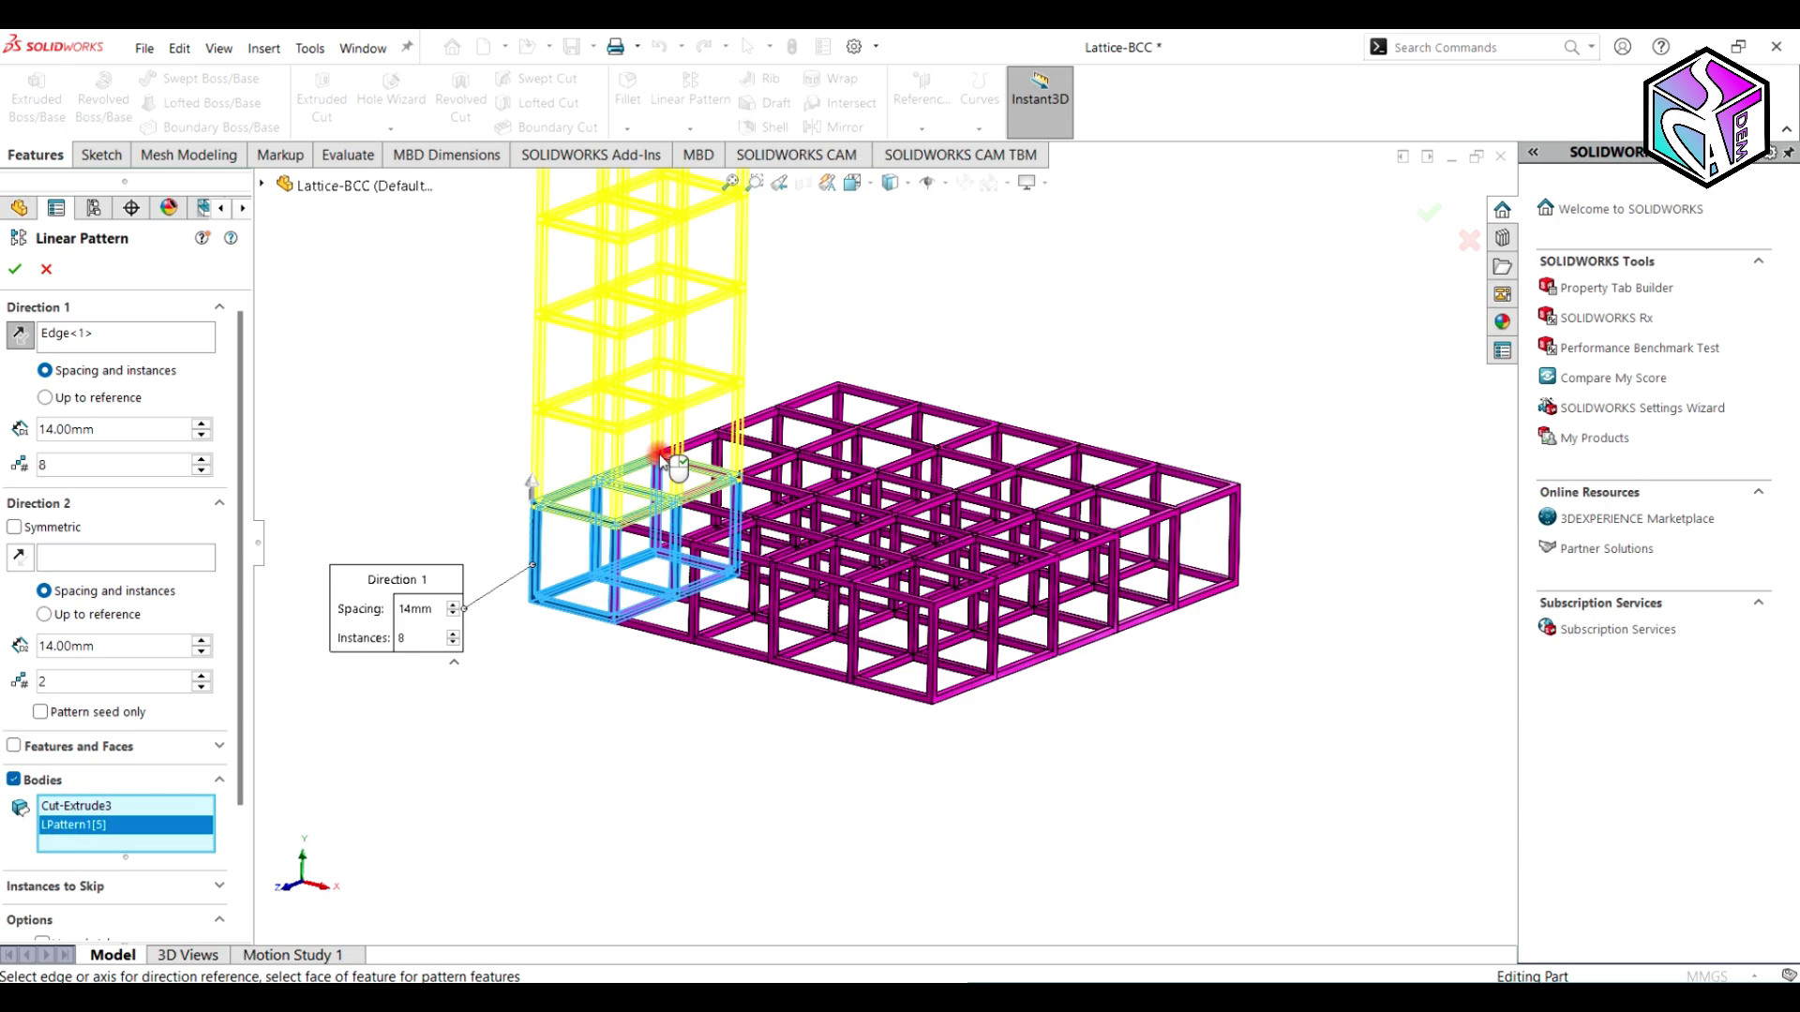
{"action": "left_click", "coordinate": [765, 420]}
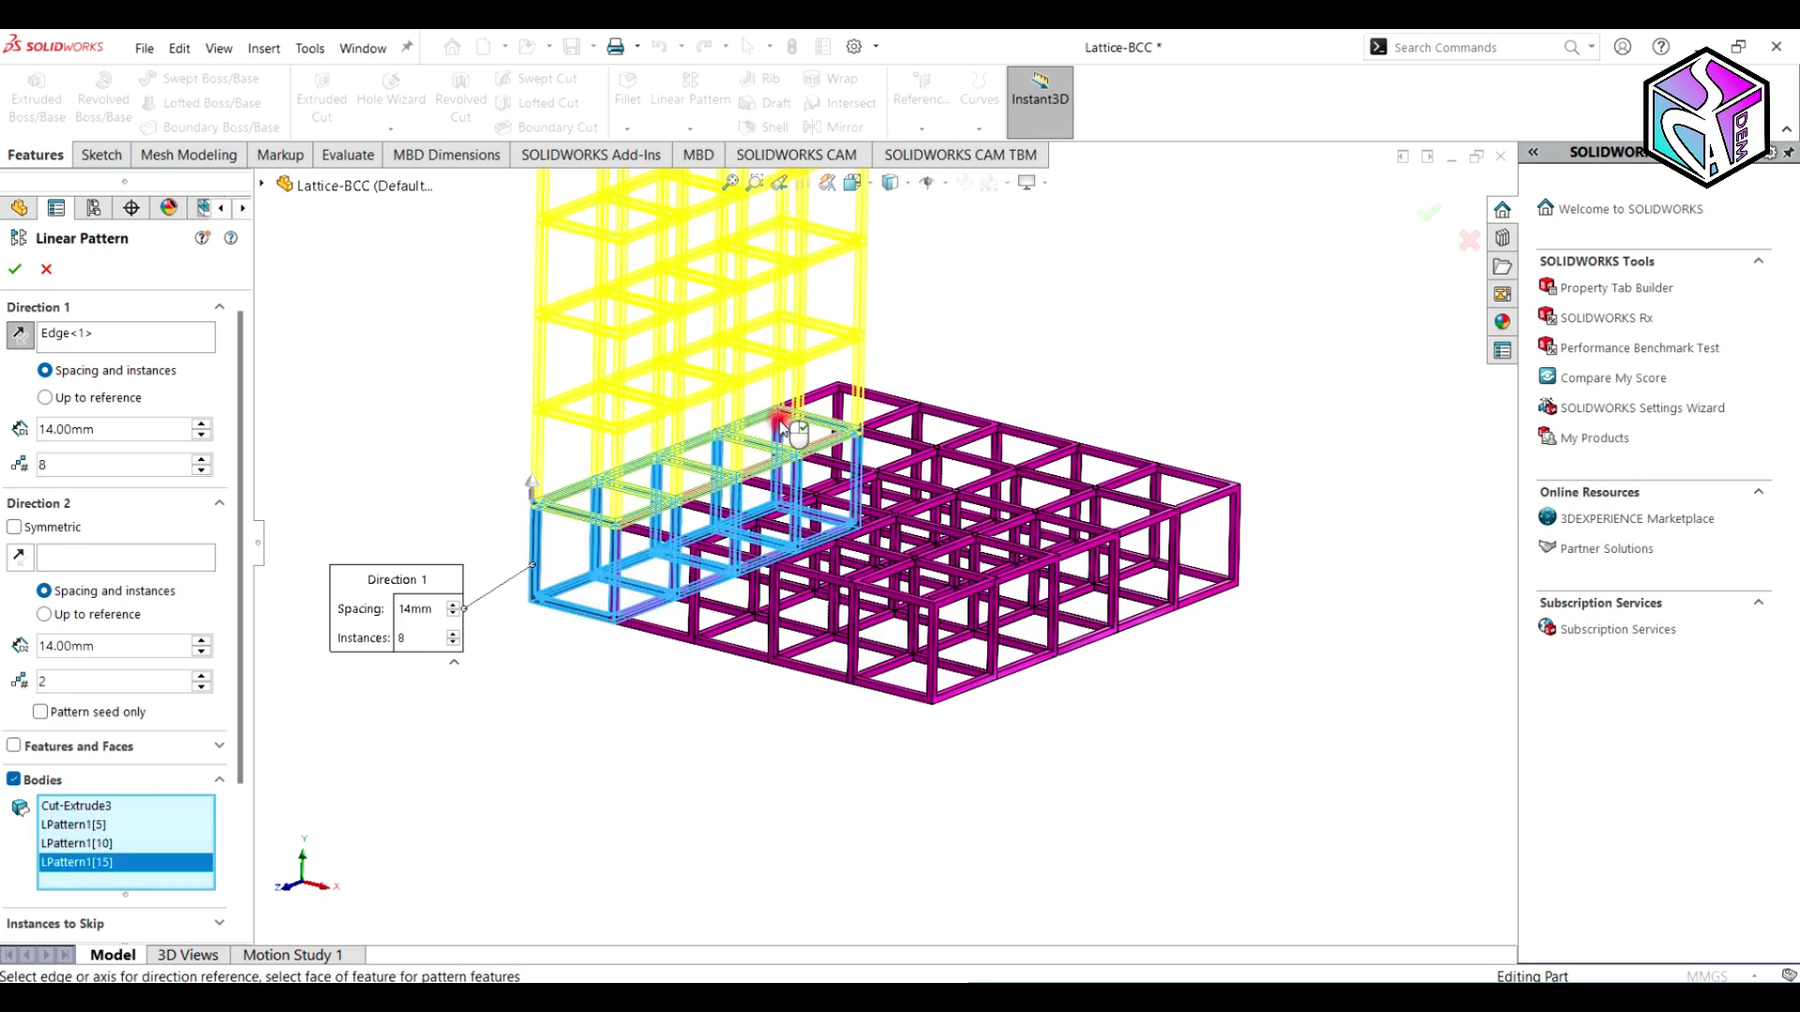
{"action": "left_click", "coordinate": [689, 433]}
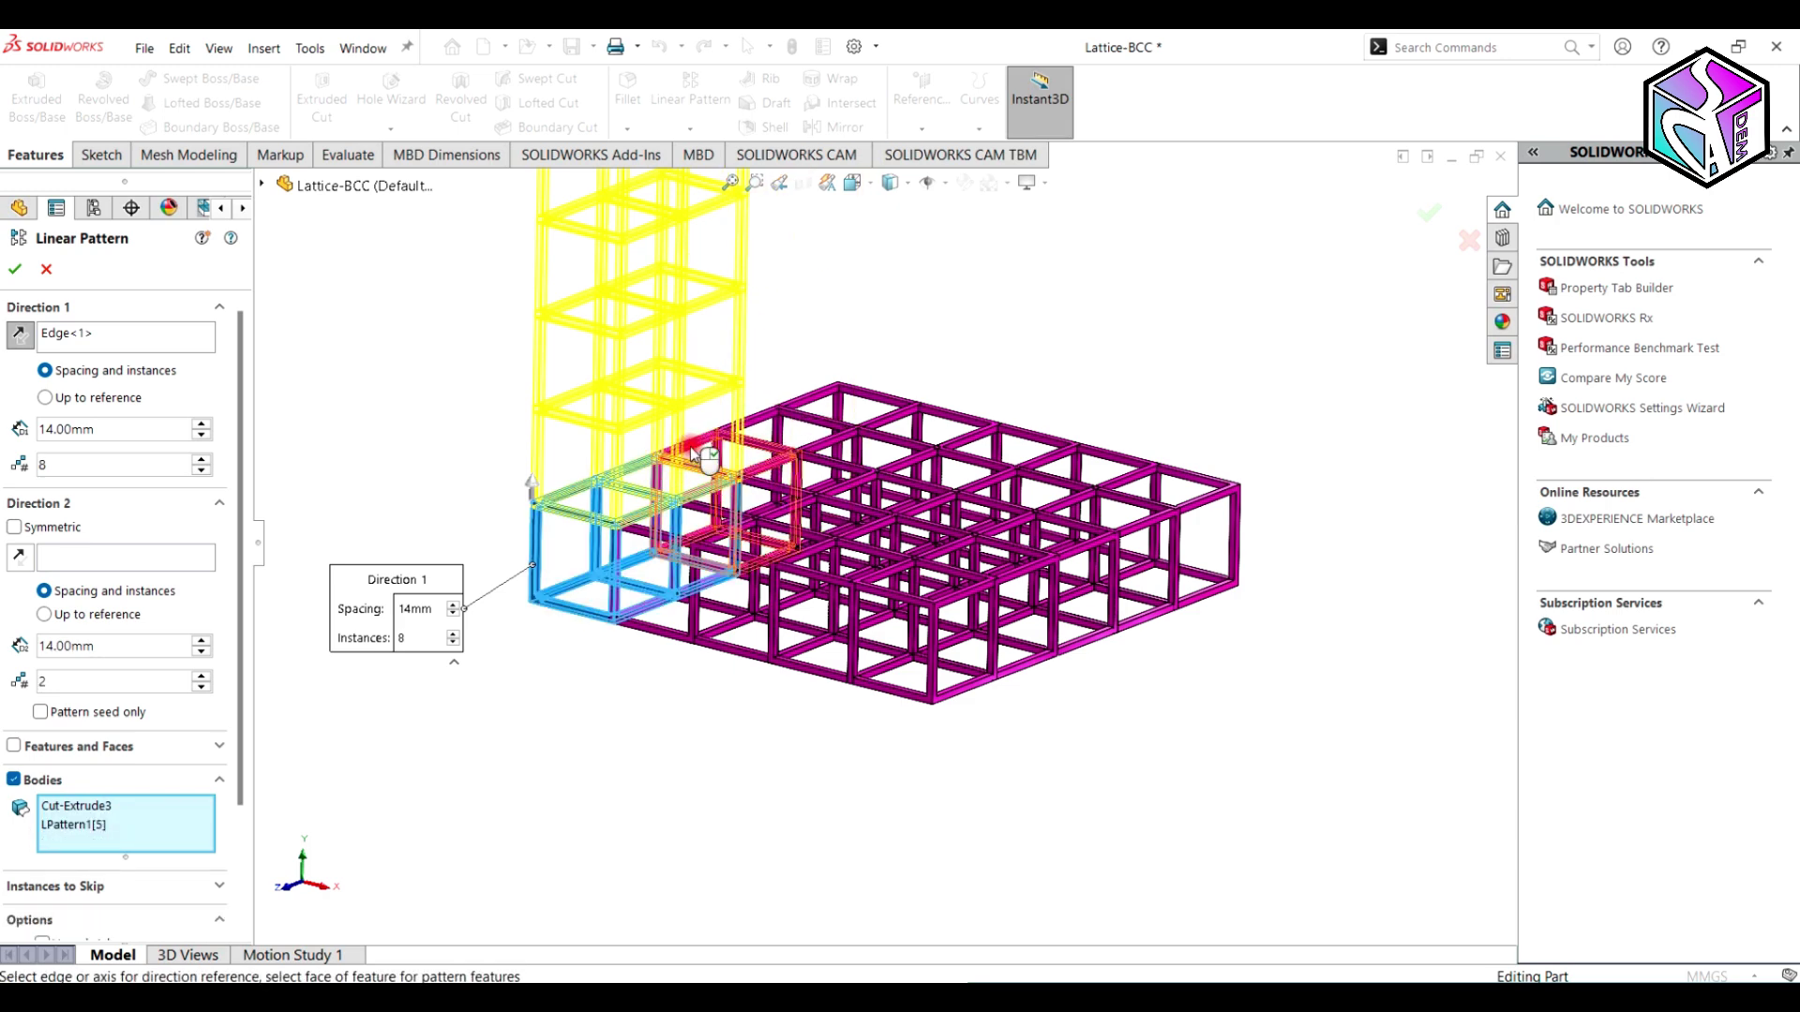
{"action": "left_click", "coordinate": [609, 485]}
{"action": "left_click", "coordinate": [587, 487]}
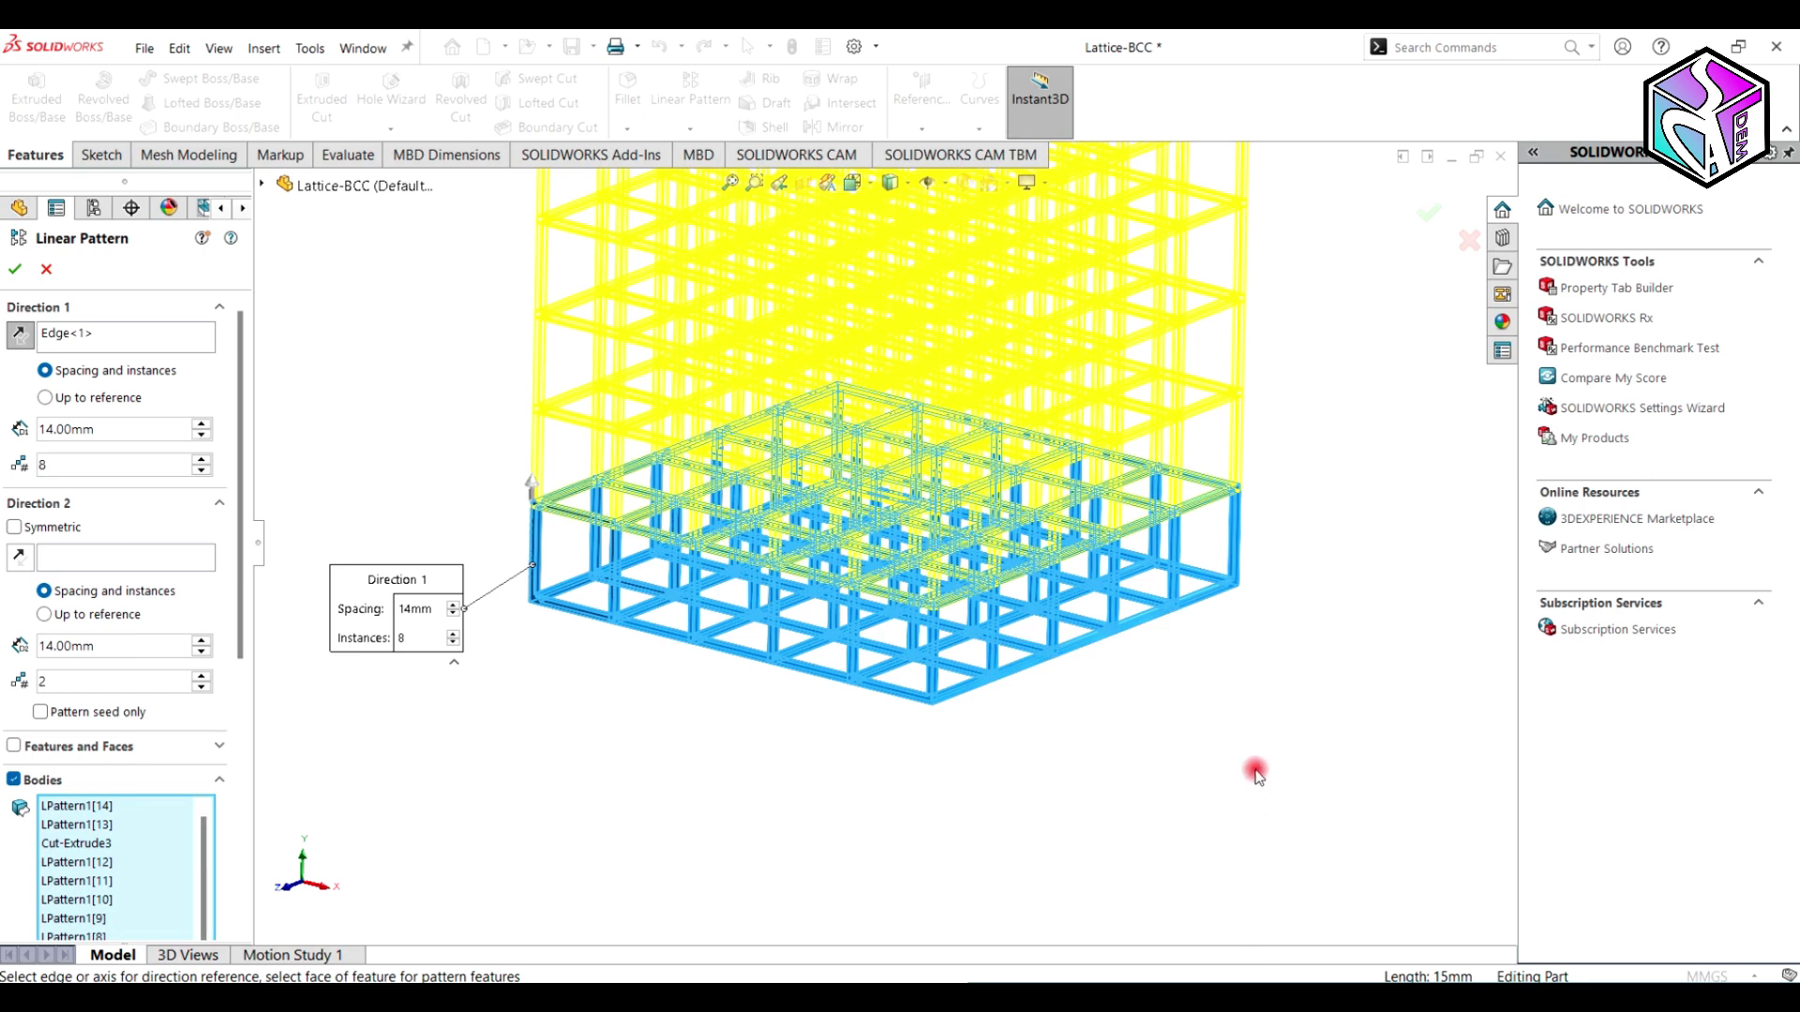
{"action": "left_click", "coordinate": [1426, 223]}
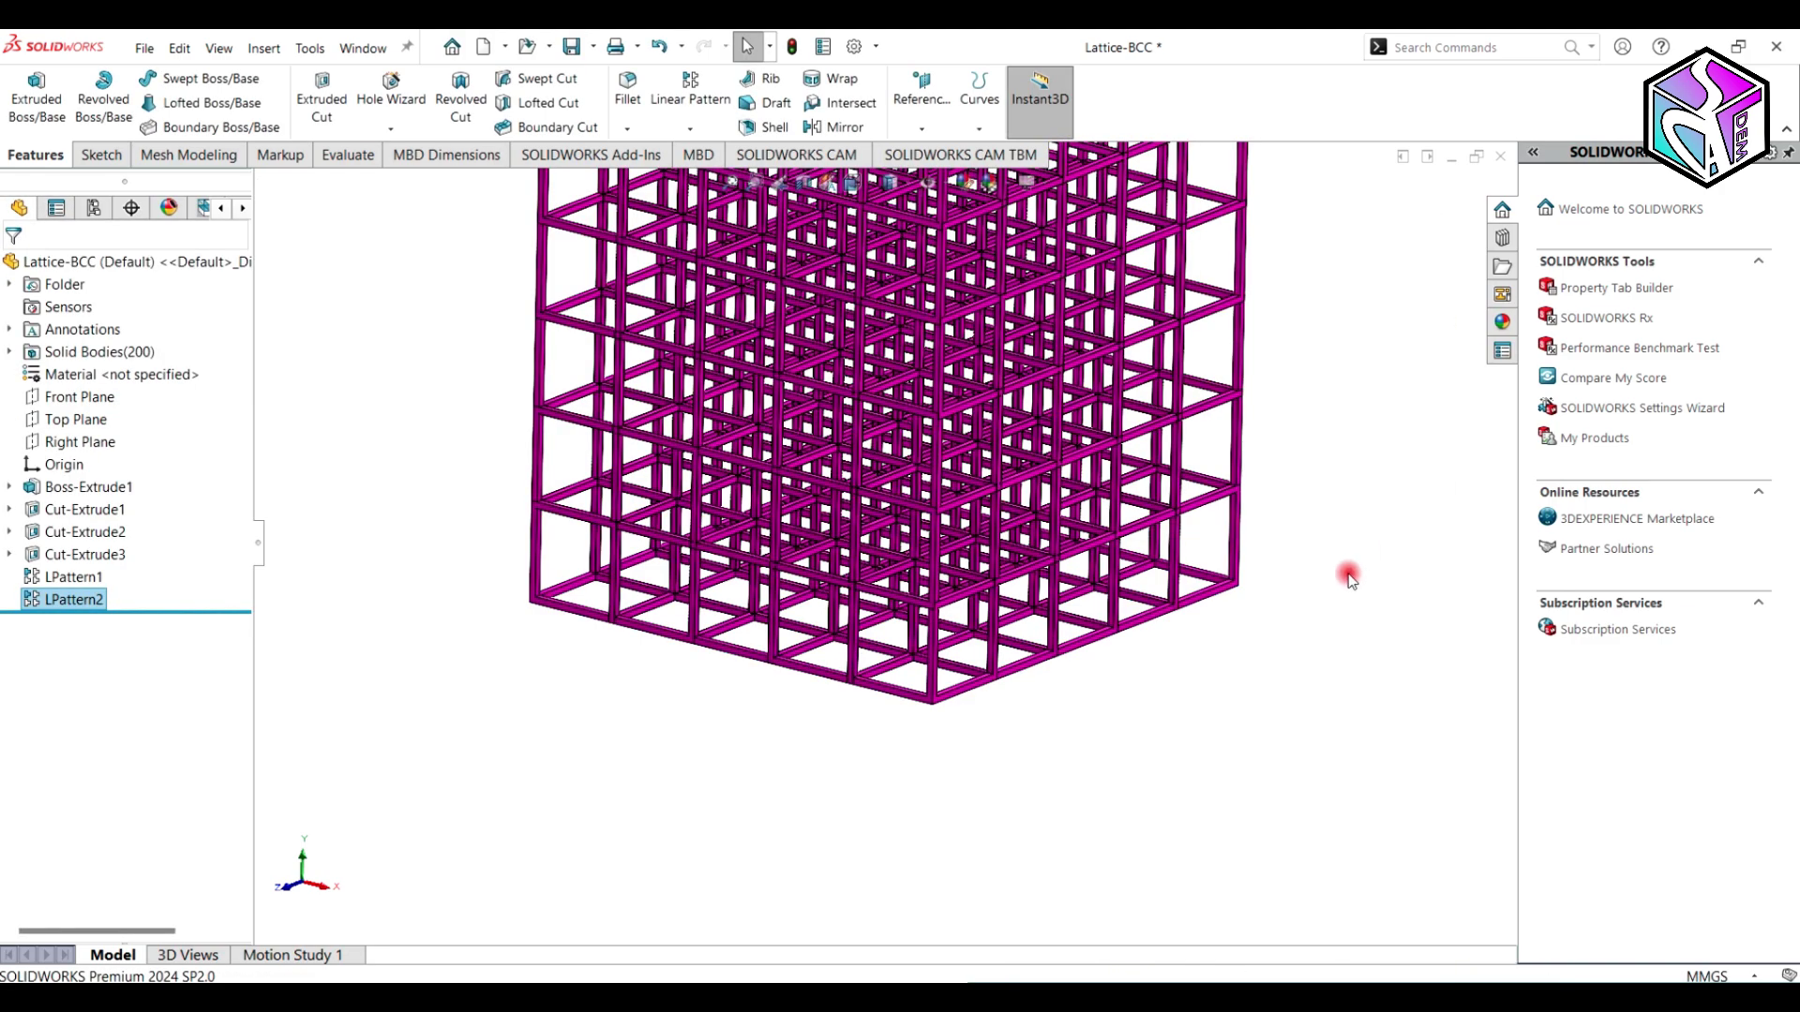
{"action": "left_click", "coordinate": [1346, 577]}
{"action": "key", "text": "ctrl+7"}
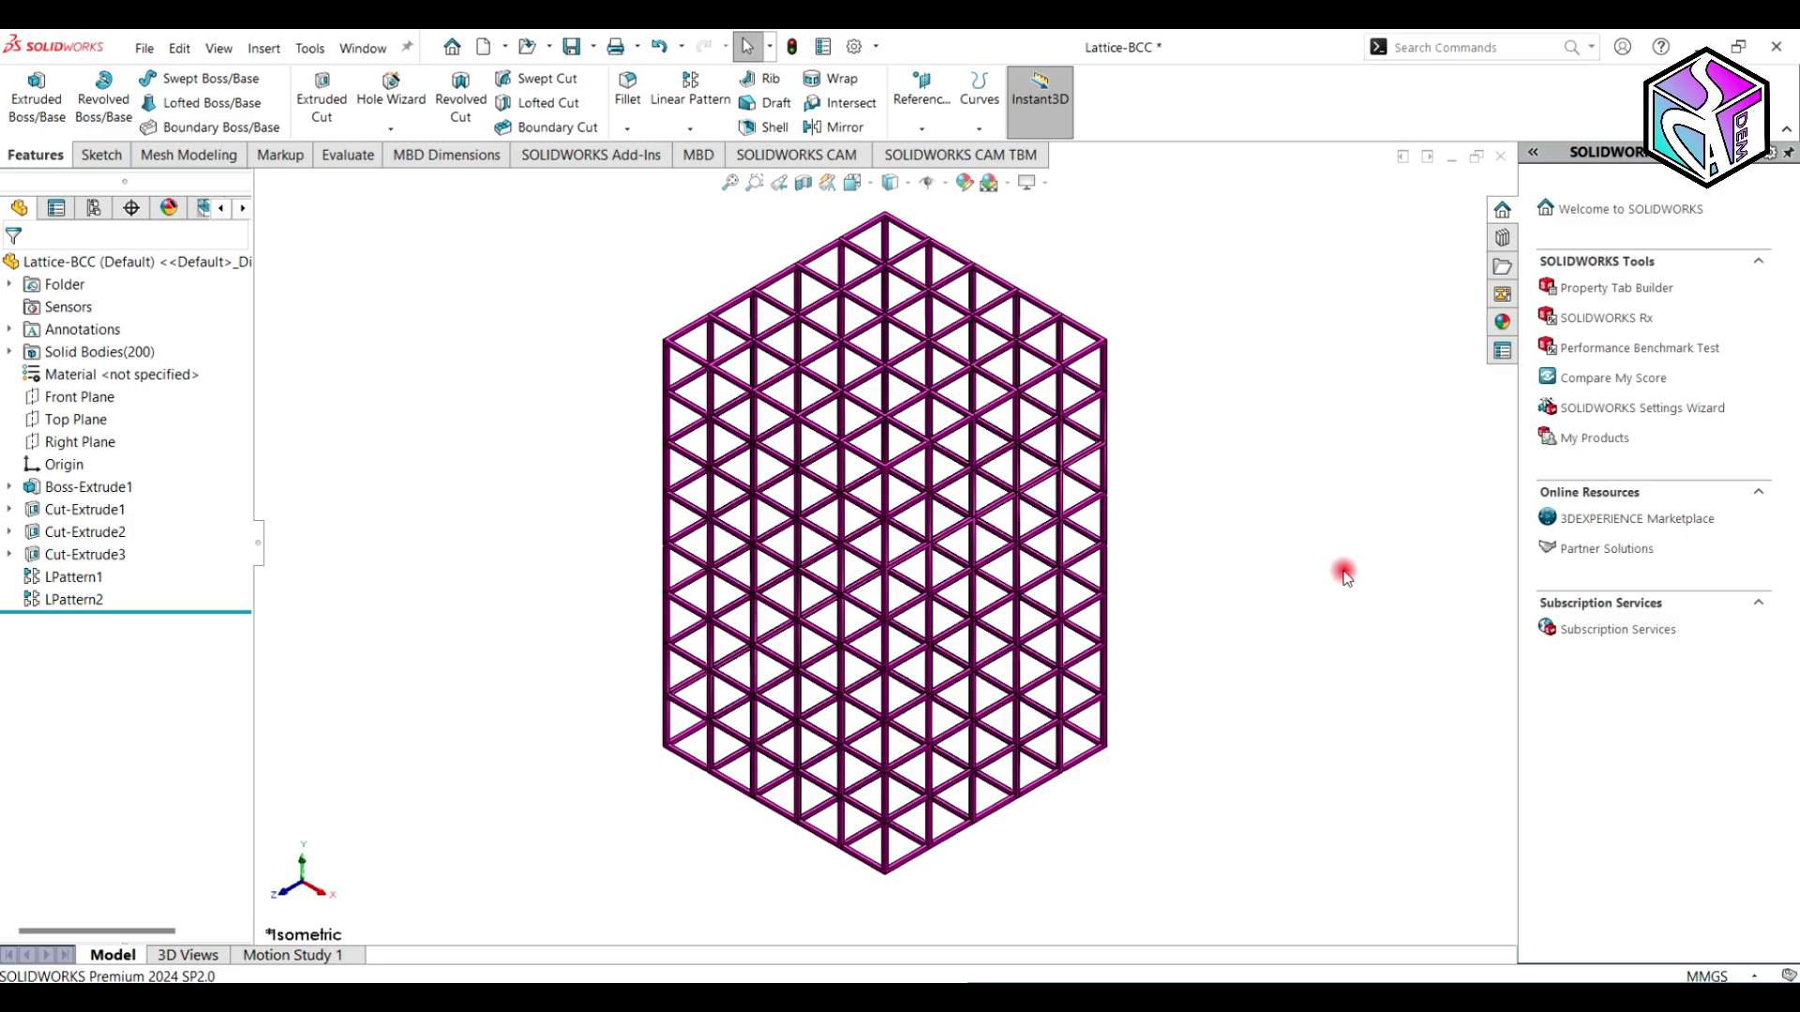
{"action": "middle_click_drag", "start_coordinate": [1346, 573], "coordinate": [1151, 705]}
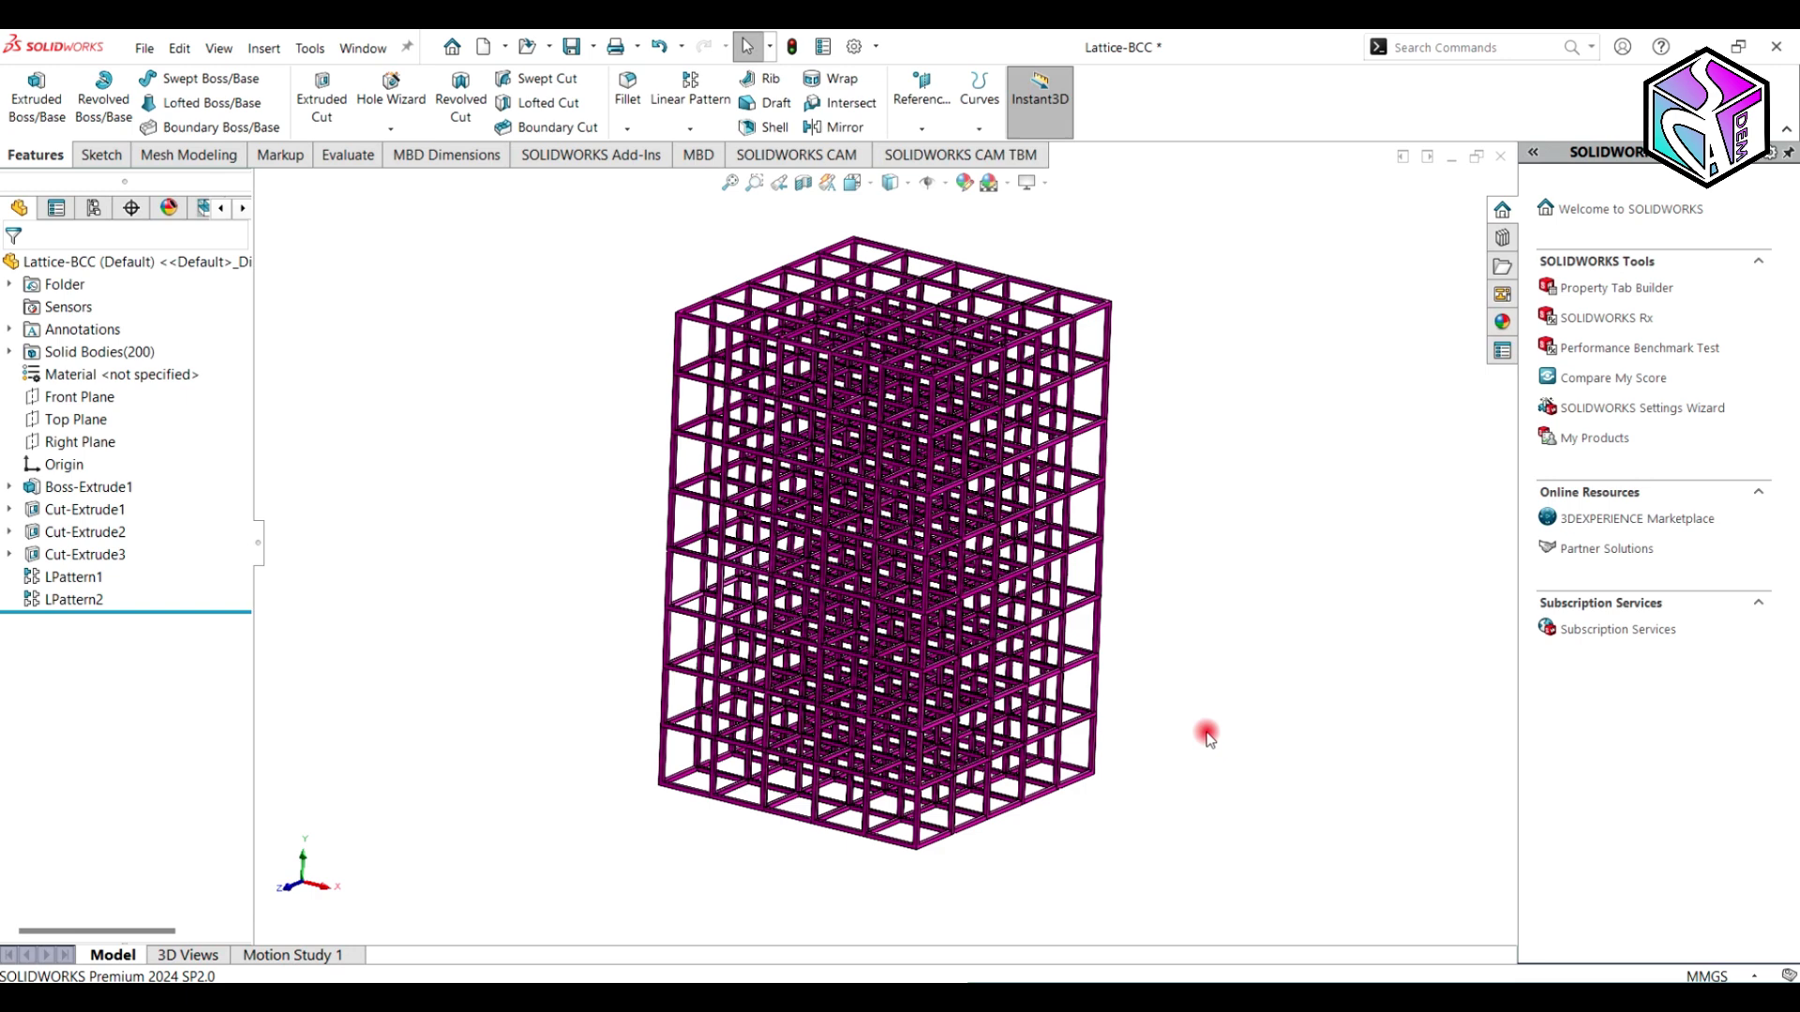